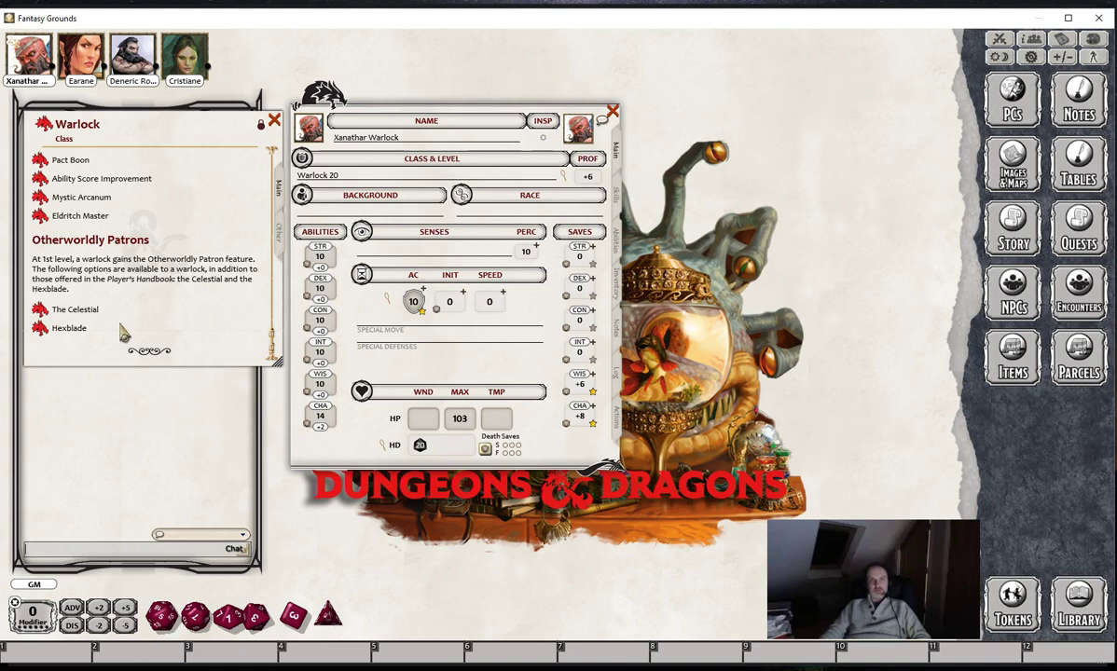
Show the warlock character's actions and open The Celestial patron description at its Features list.
left_click(387, 332)
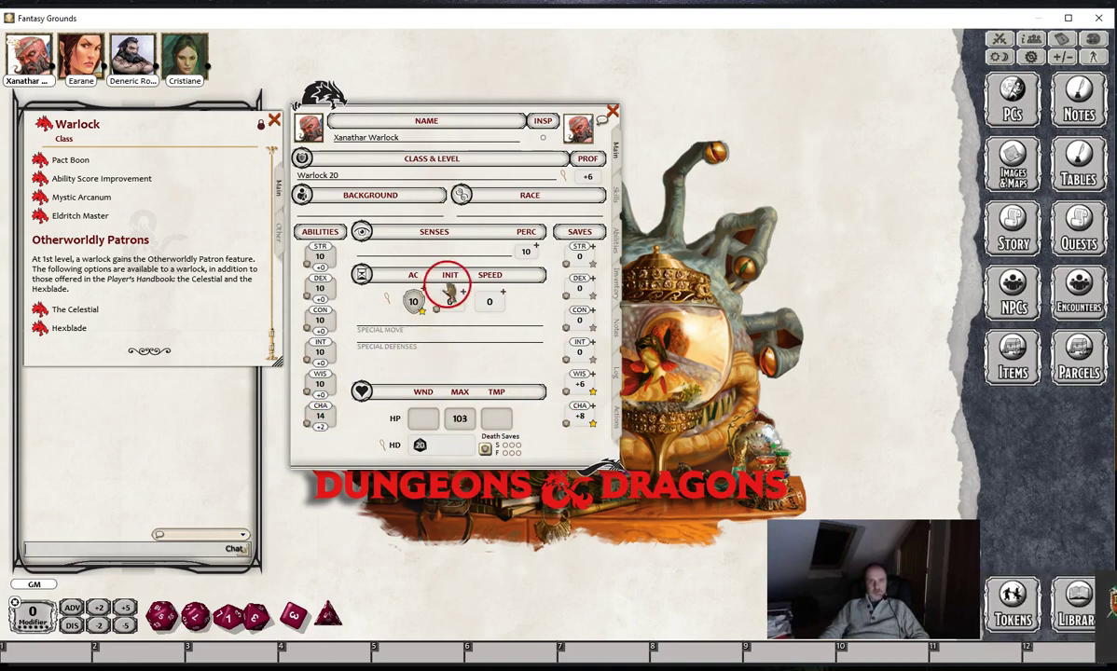
left_click(617, 425)
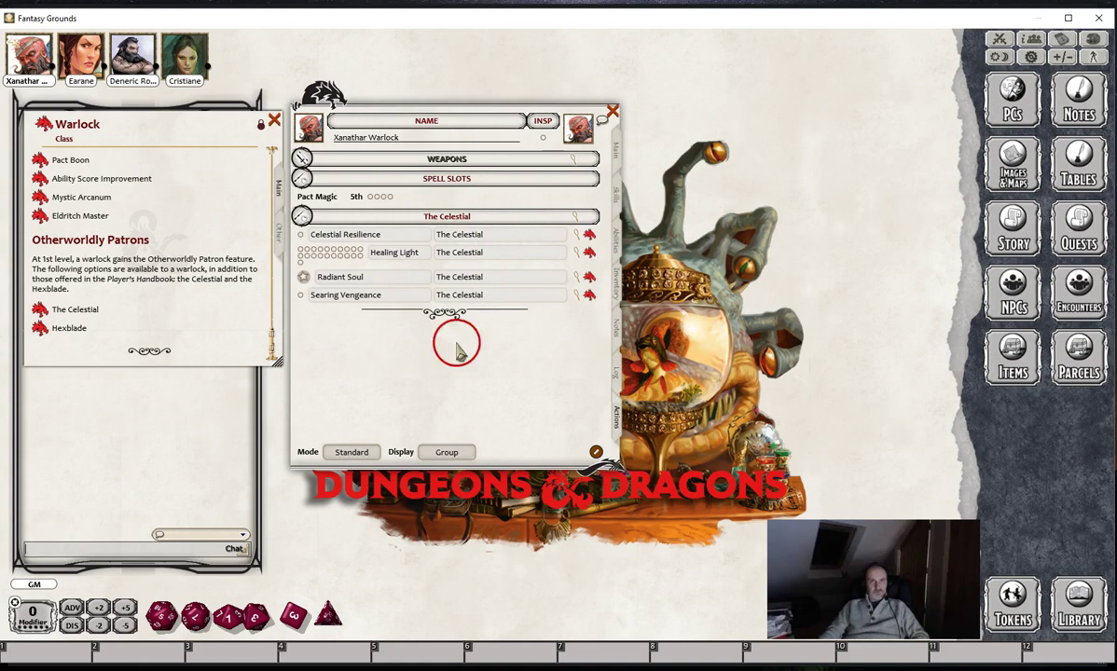
left_click(39, 309)
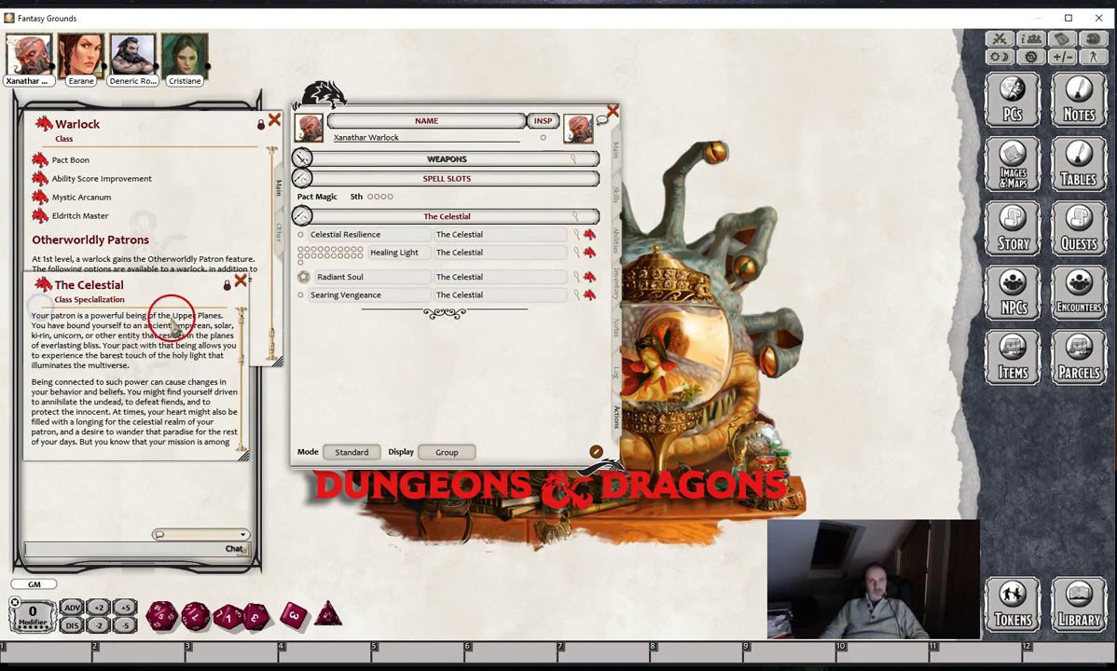
scroll(168, 326, "down", 2)
scroll(168, 328, "down", 4)
scroll(164, 362, "down", 1)
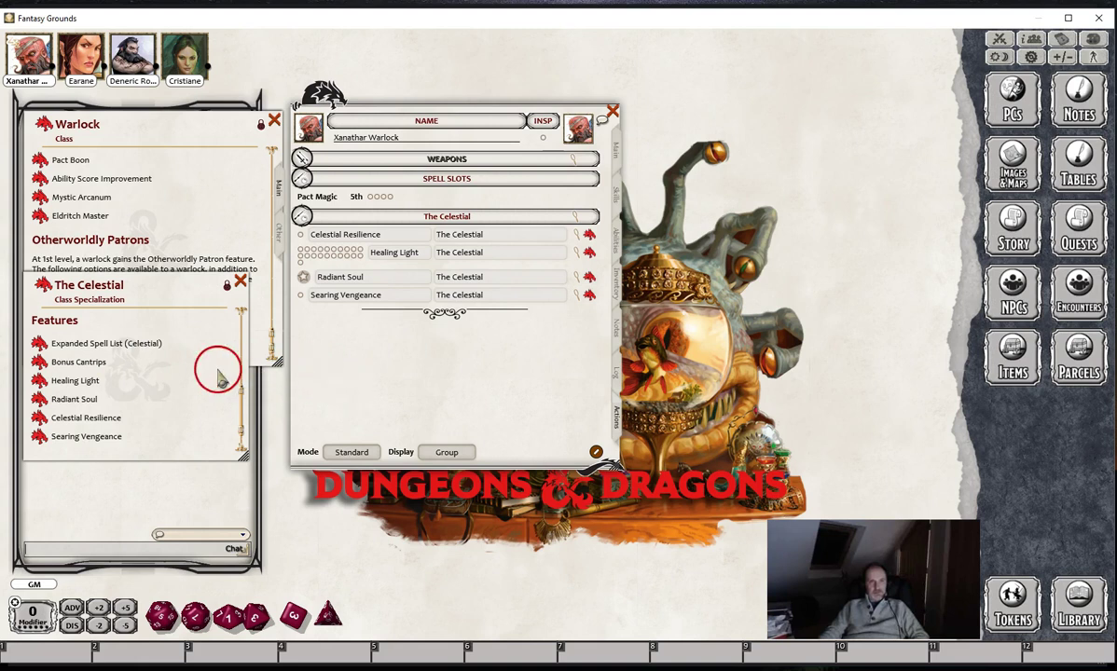
Read the Healing Light feature description and review its heal action and daily uses in Preparation mode.
left_click(39, 380)
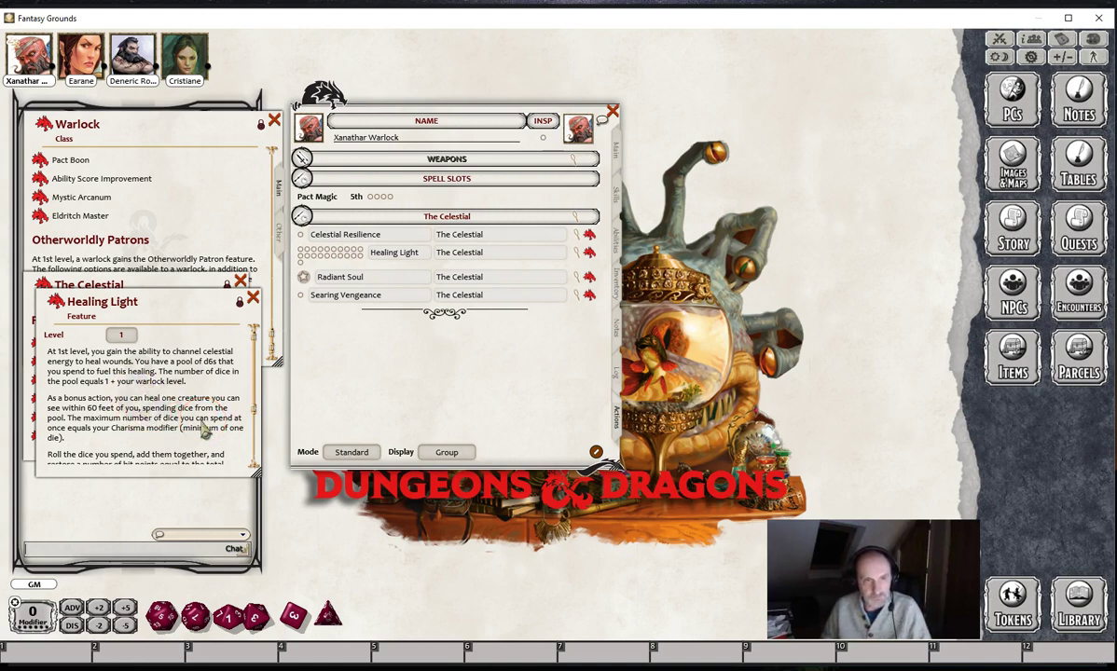
left_click(575, 250)
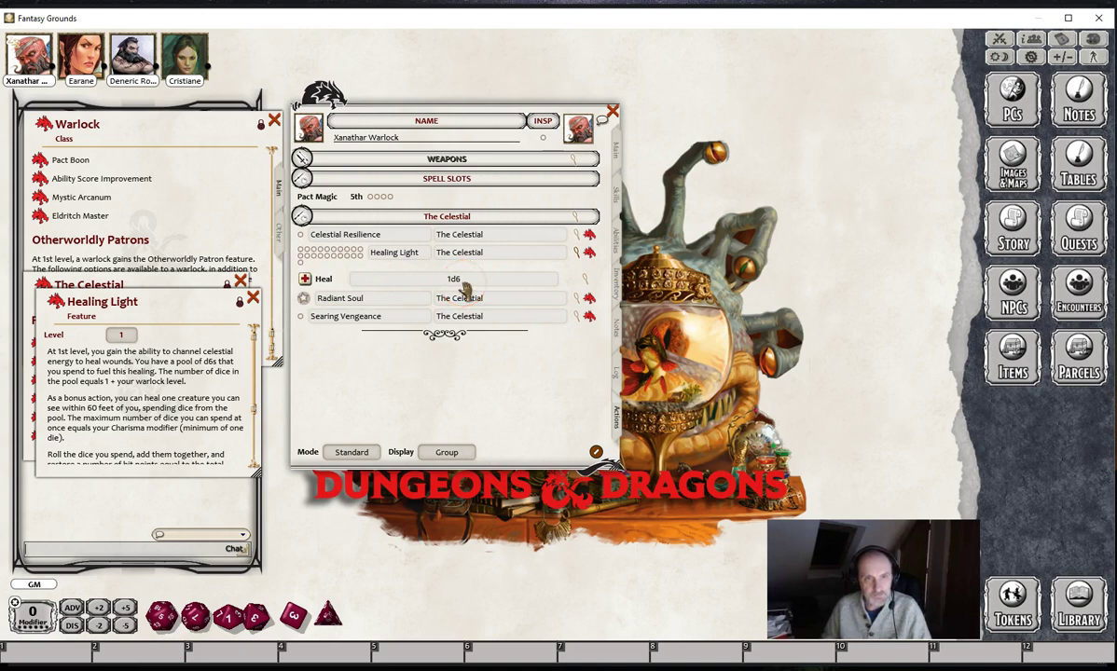
left_click(352, 452)
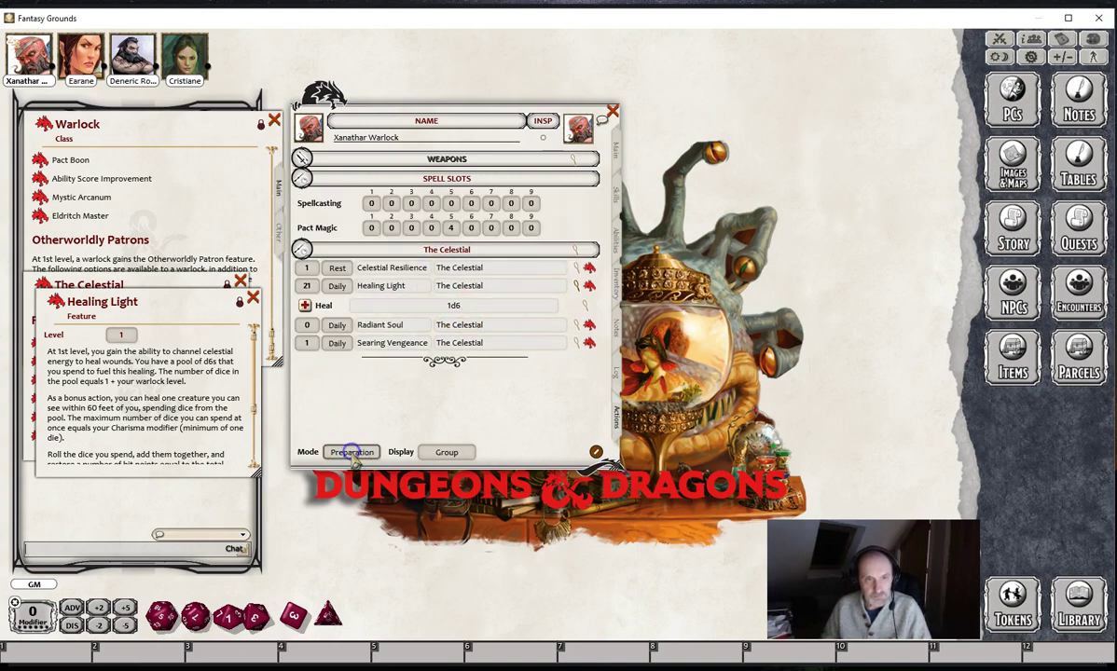
left_click(318, 296)
type("21")
Switch the character's actions to Combat mode, and collapse the Healing Light action and close its description.
left_click(370, 451)
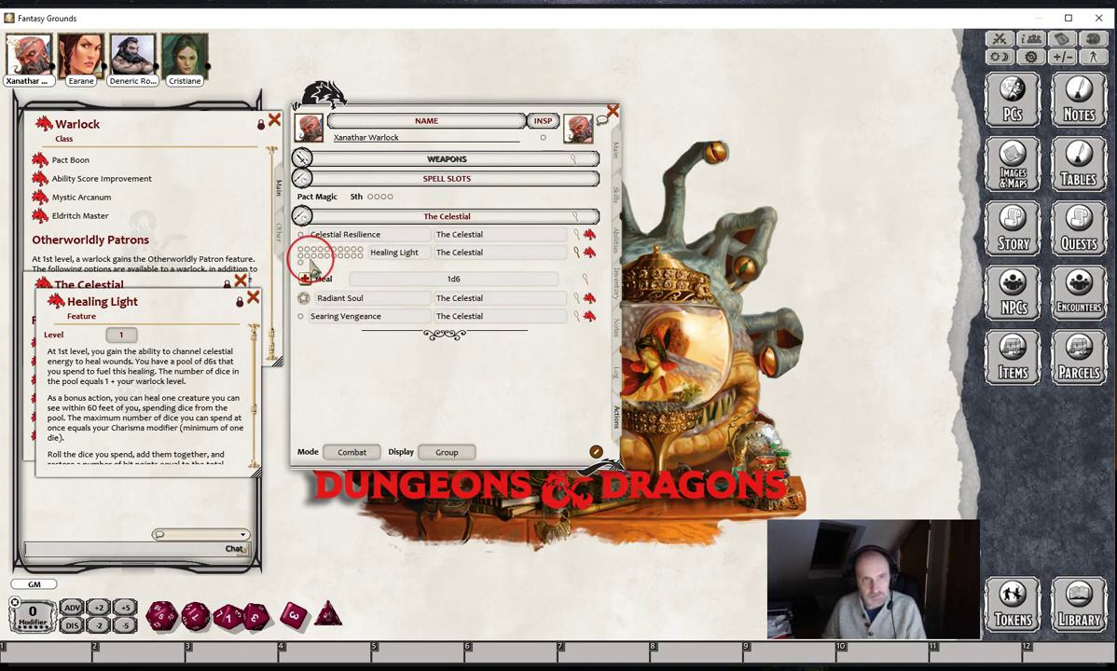
left_click(311, 263)
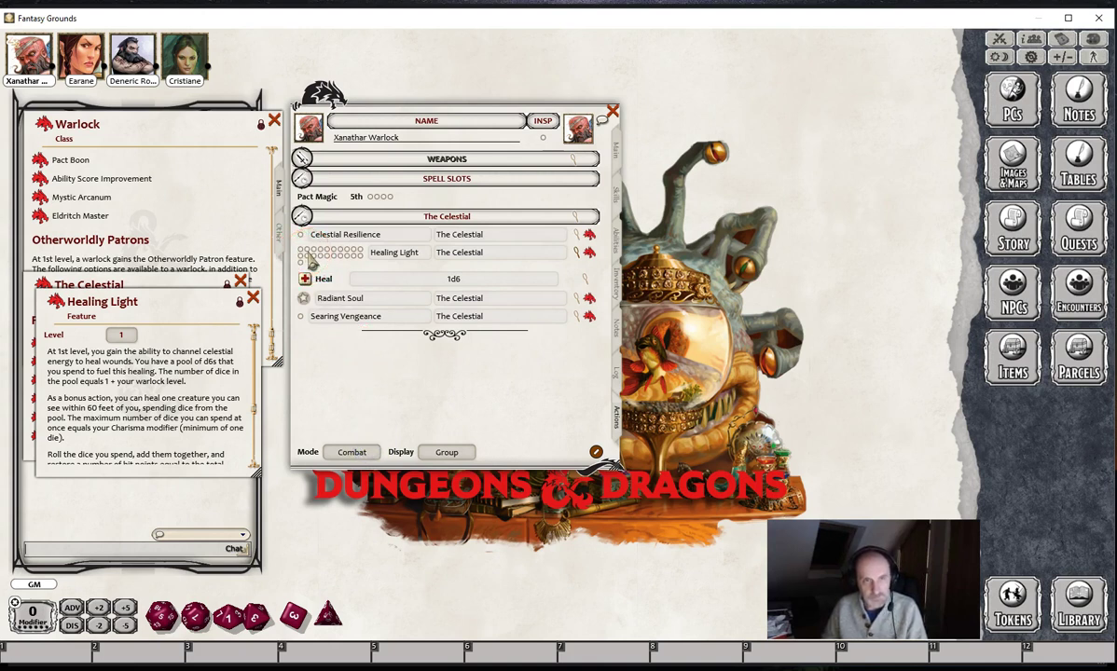
left_click(350, 407)
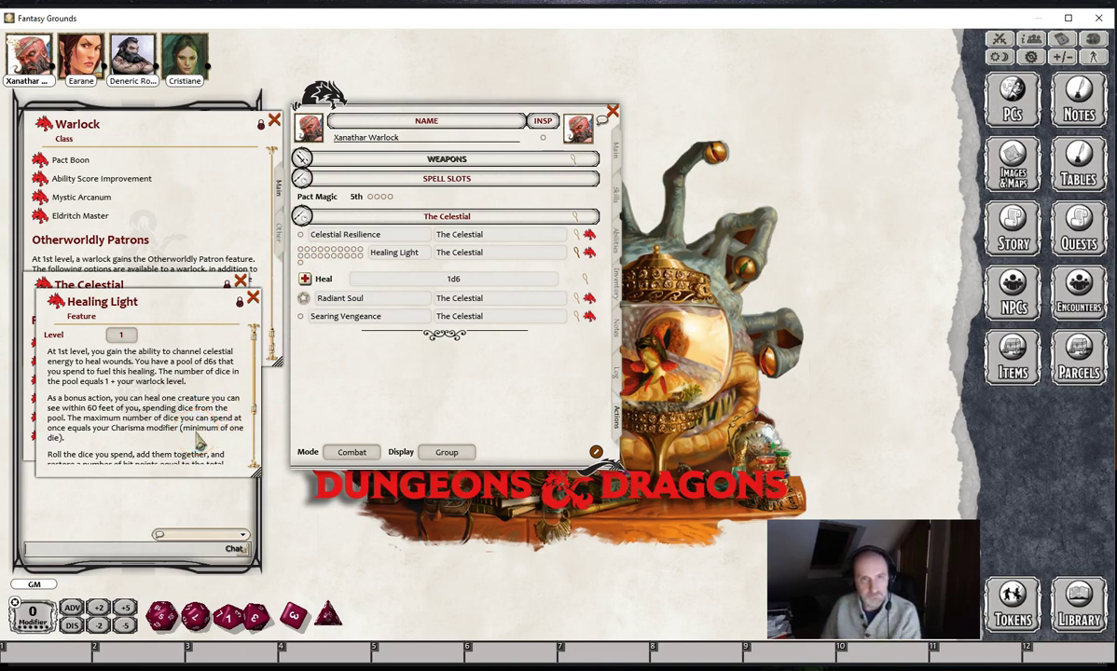
left_click(576, 252)
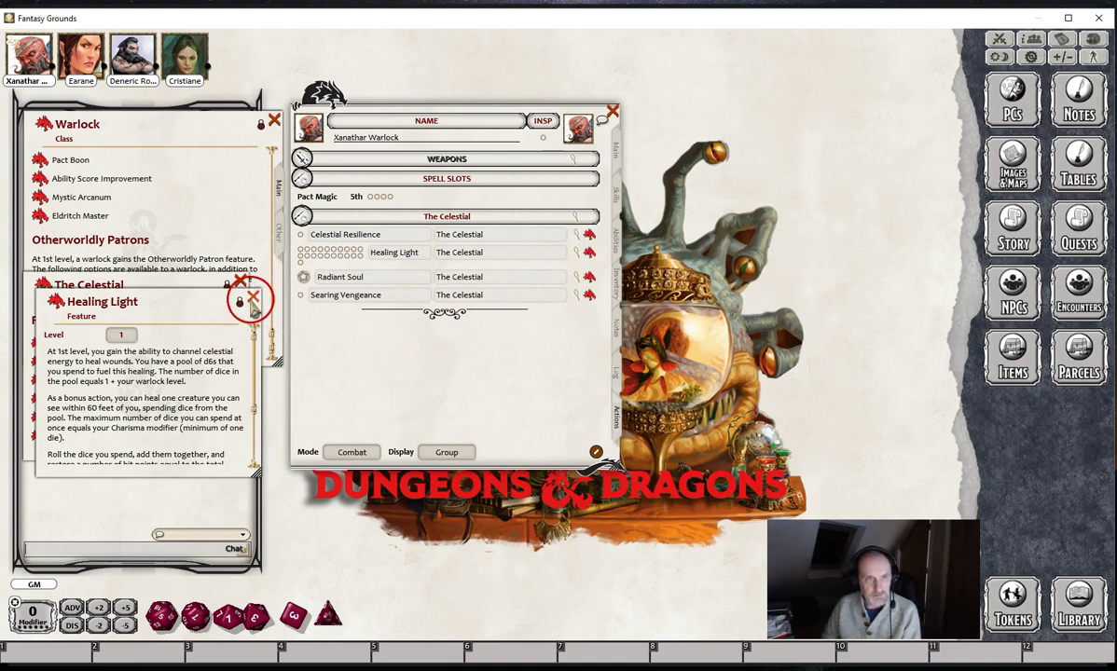
left_click(251, 298)
Read the Radiant Soul feature description and review the settings of its resistance effect.
left_click(38, 398)
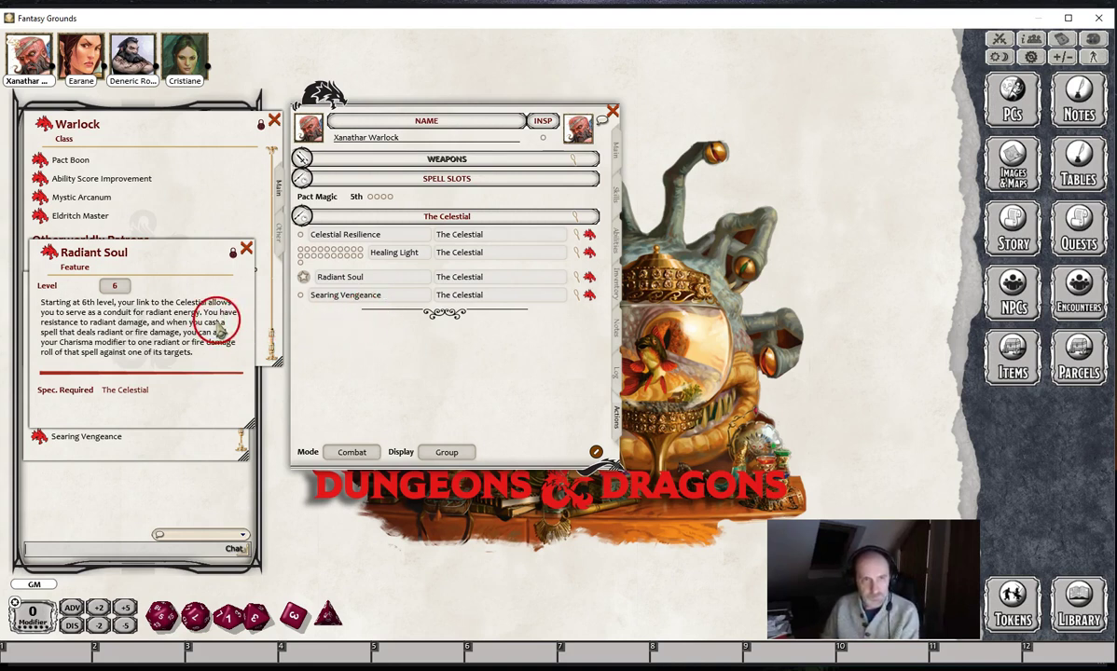
left_click(575, 278)
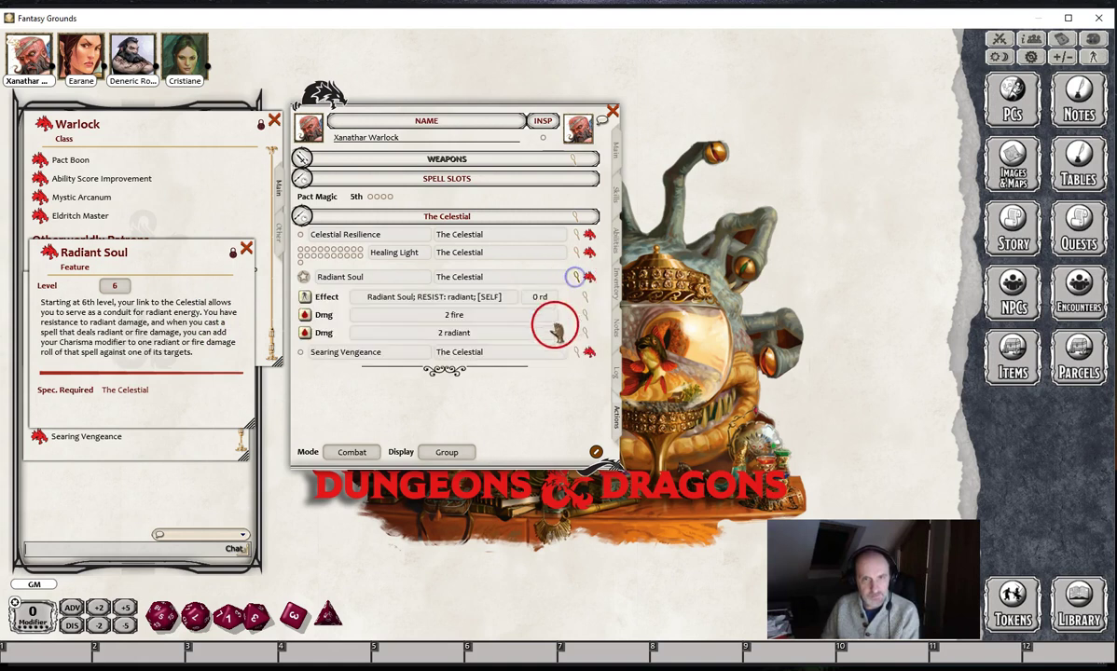
left_click(580, 296)
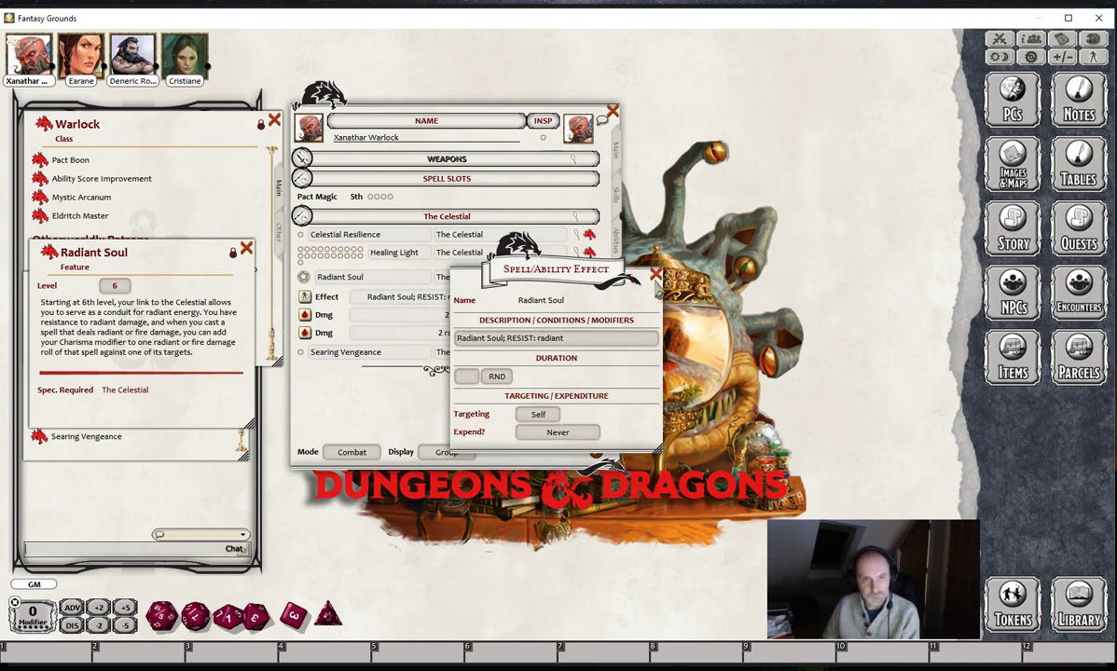
left_click(655, 275)
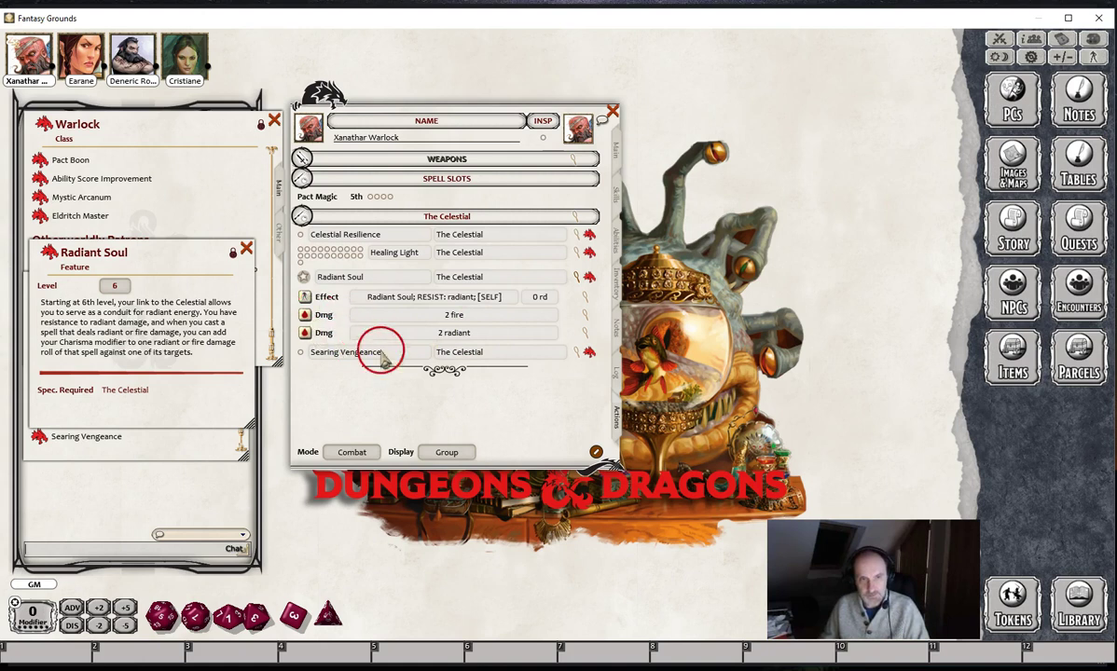
Review the Radiant Soul fire damage settings and close the feature description.
left_click(586, 316)
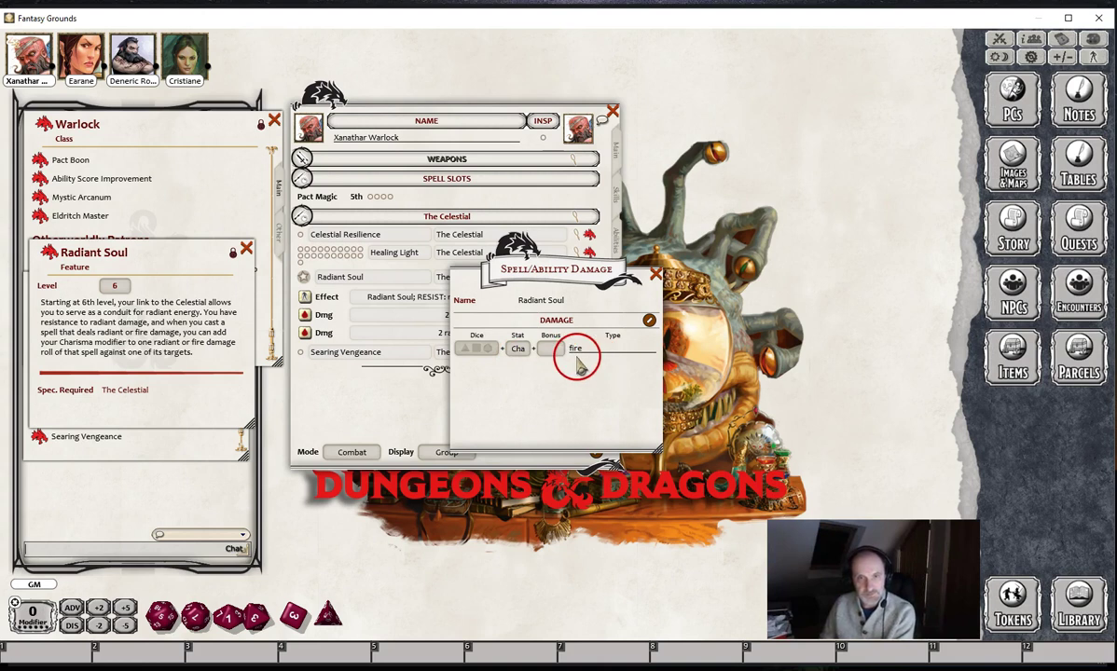
left_click(657, 274)
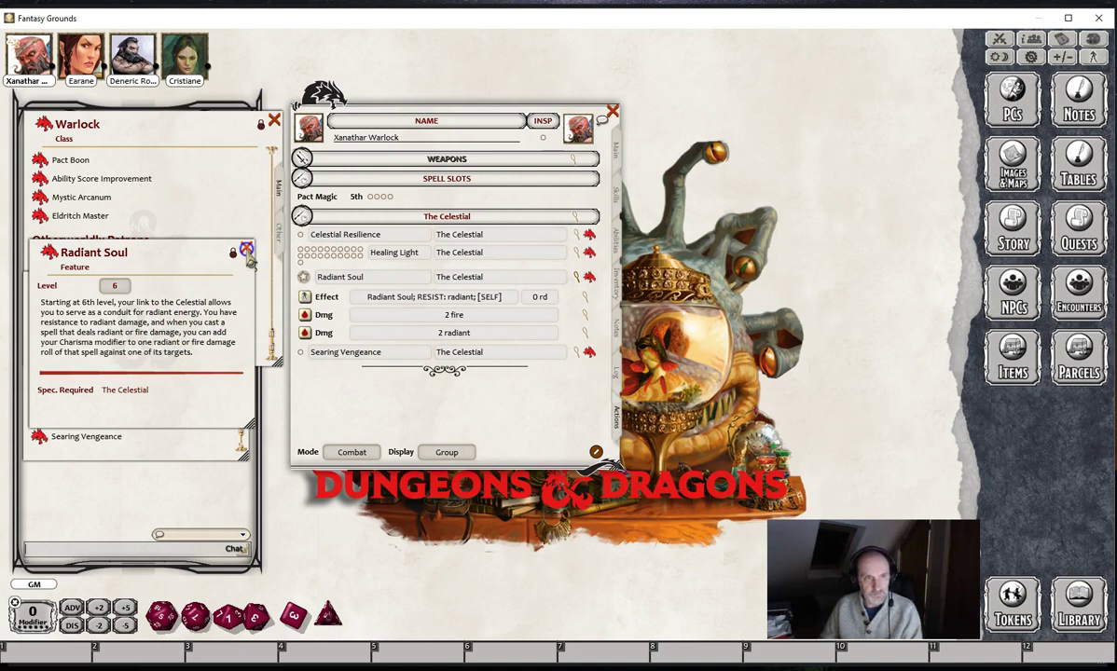
left_click(246, 251)
Read the Celestial Resilience feature description and review the settings of its self-targeted temporary heal.
left_click(41, 419)
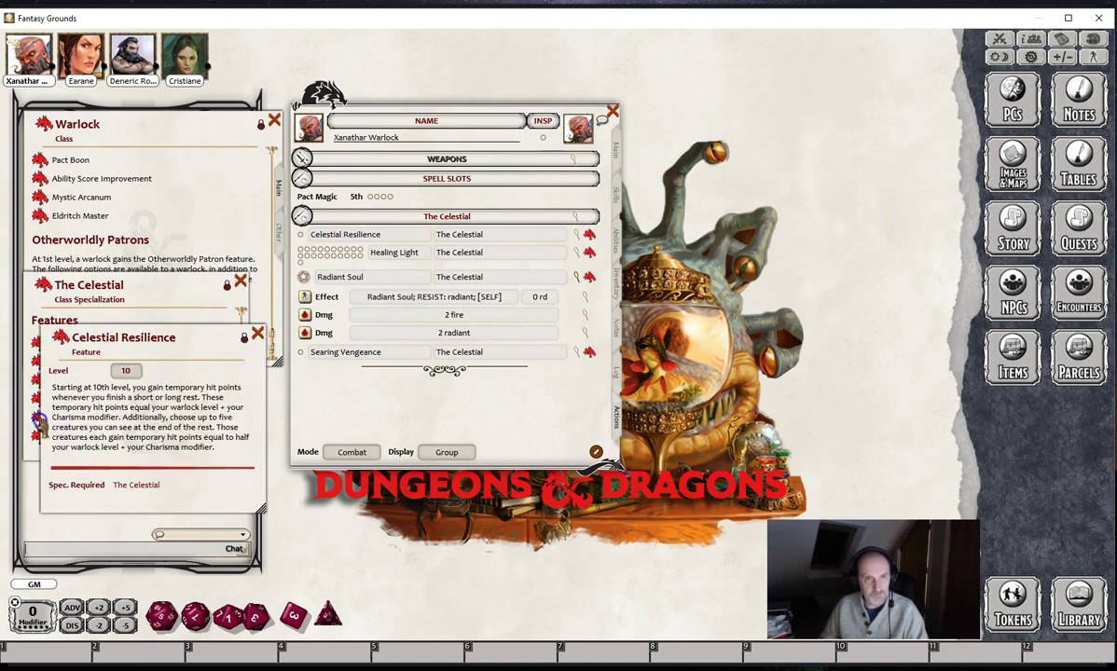
left_click_drag(191, 327, 186, 290)
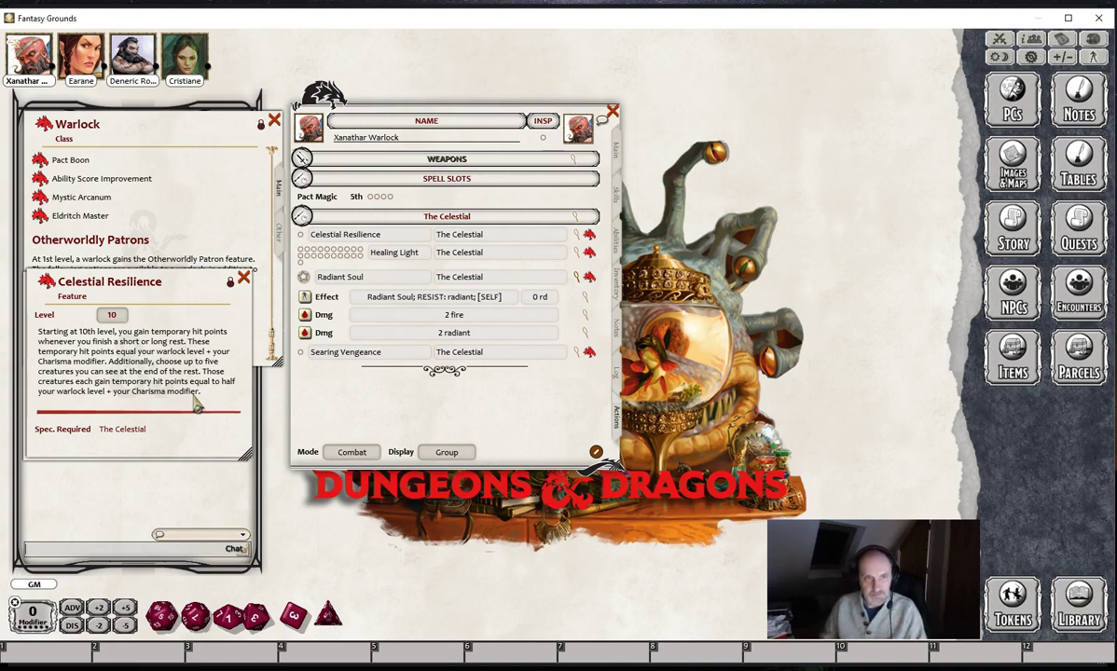
left_click(578, 278)
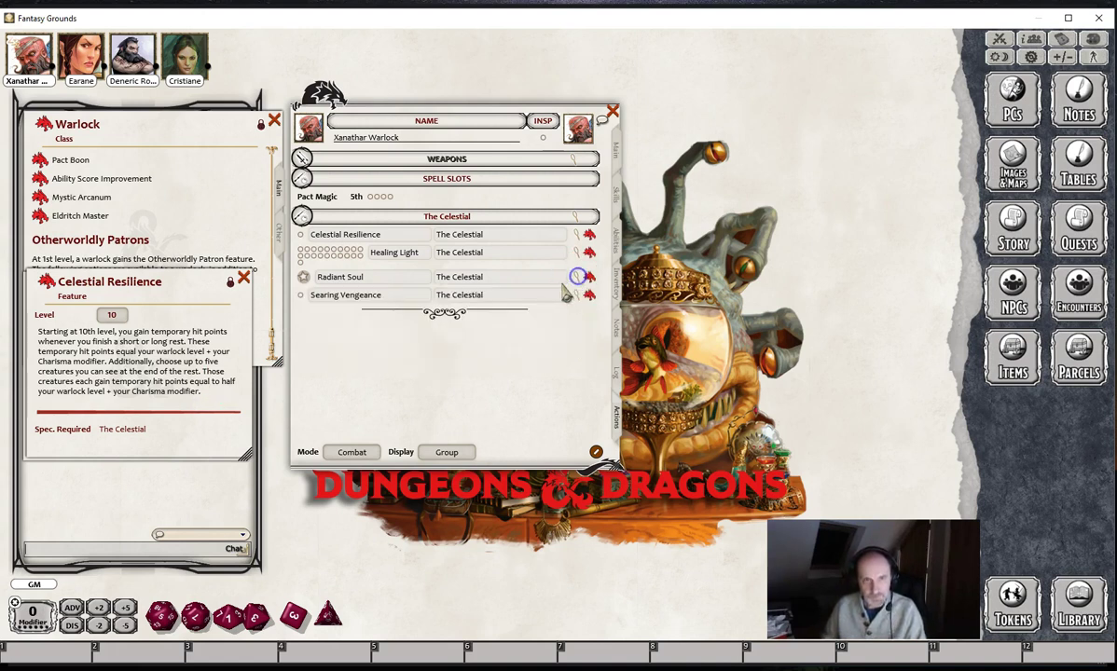
left_click(578, 234)
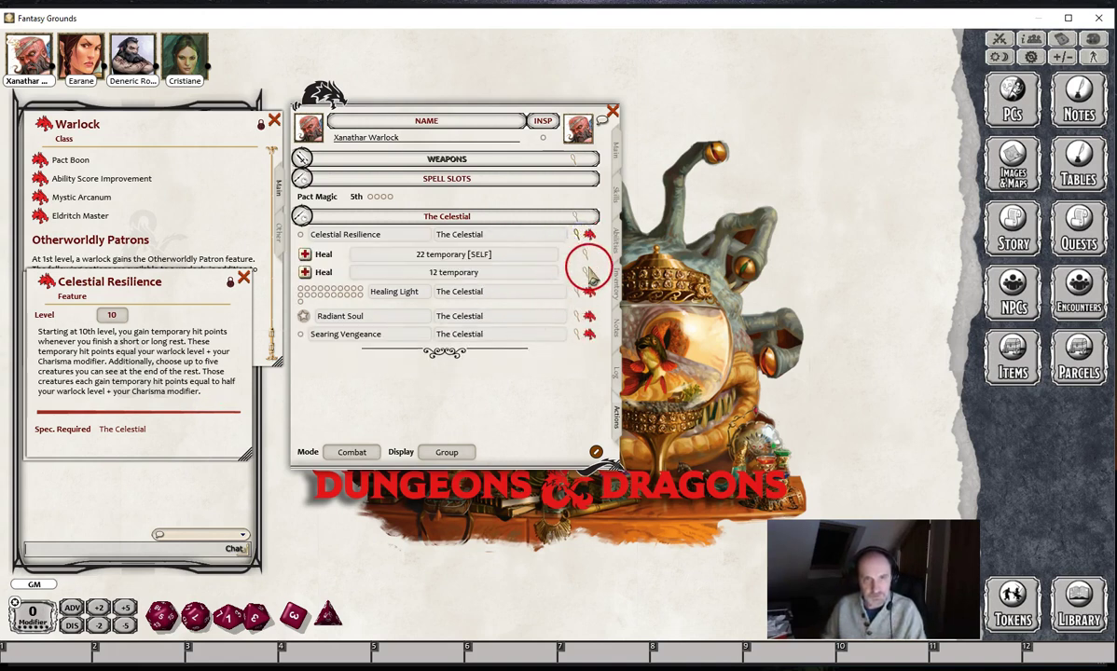
left_click(586, 254)
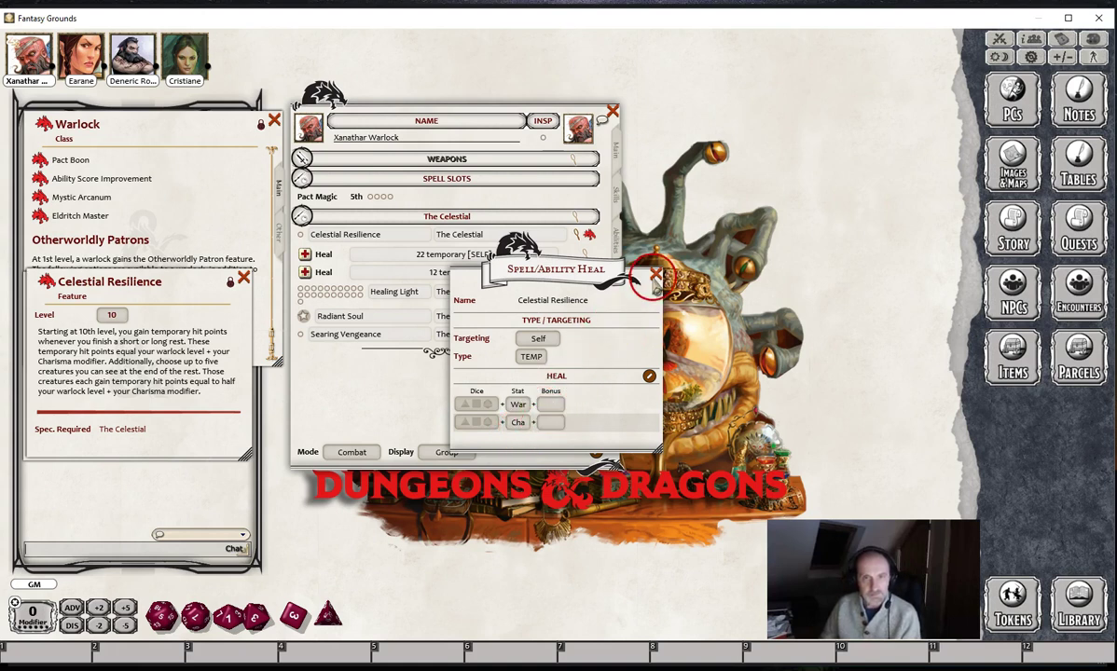
left_click(656, 277)
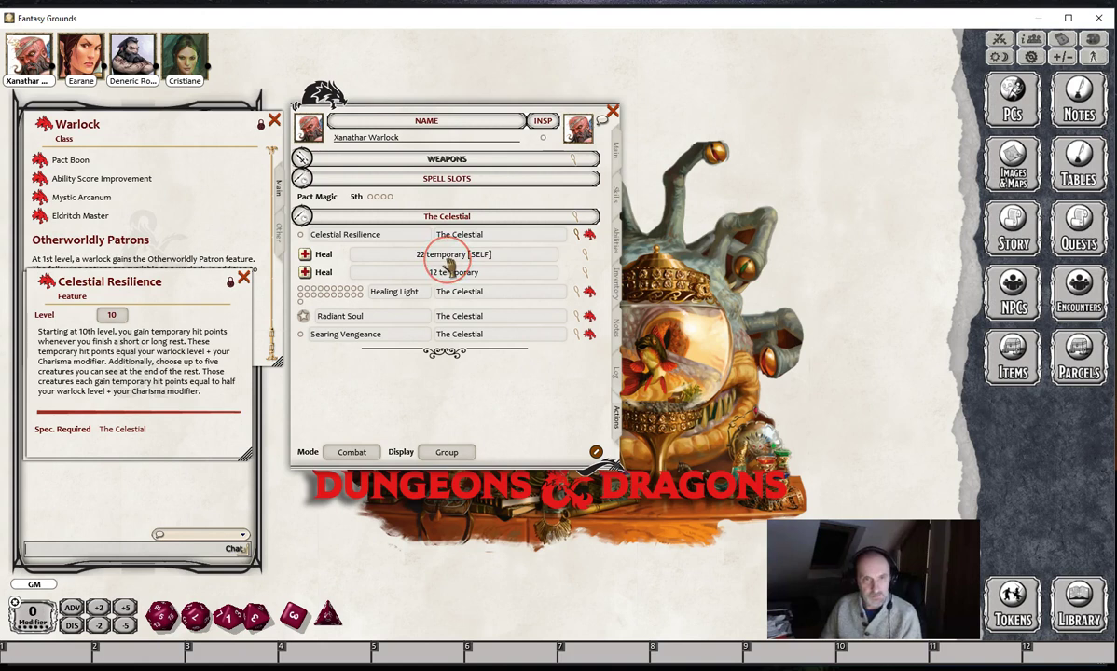
Review the settings of the Celestial Resilience heal for other targets, and close its description and actions.
left_click(585, 271)
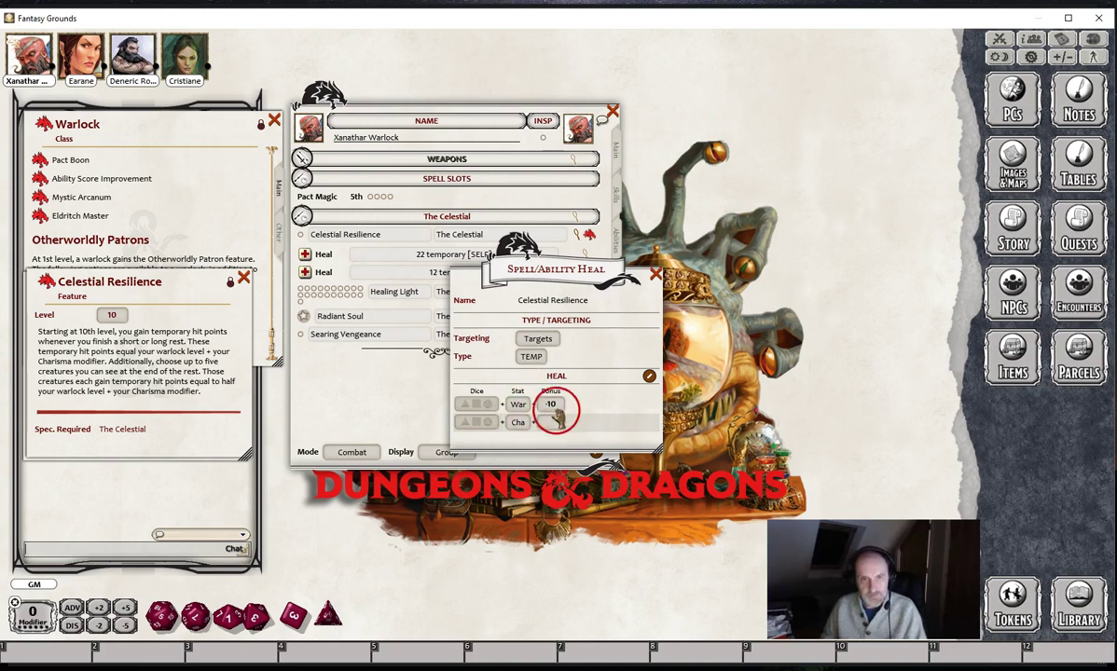
left_click(656, 275)
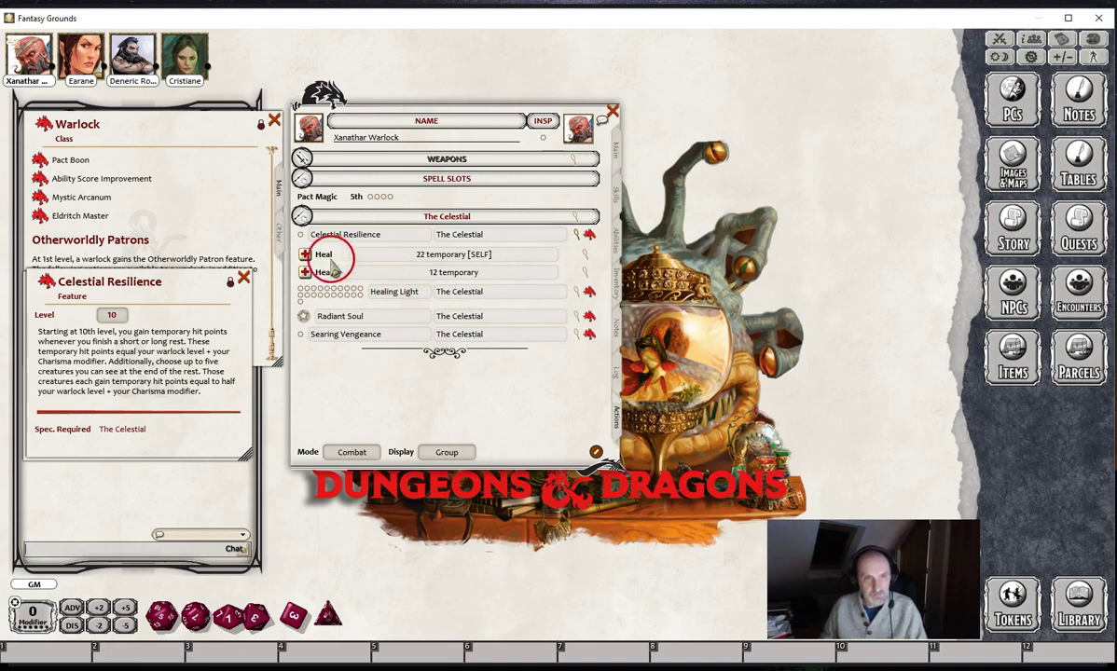
left_click(244, 278)
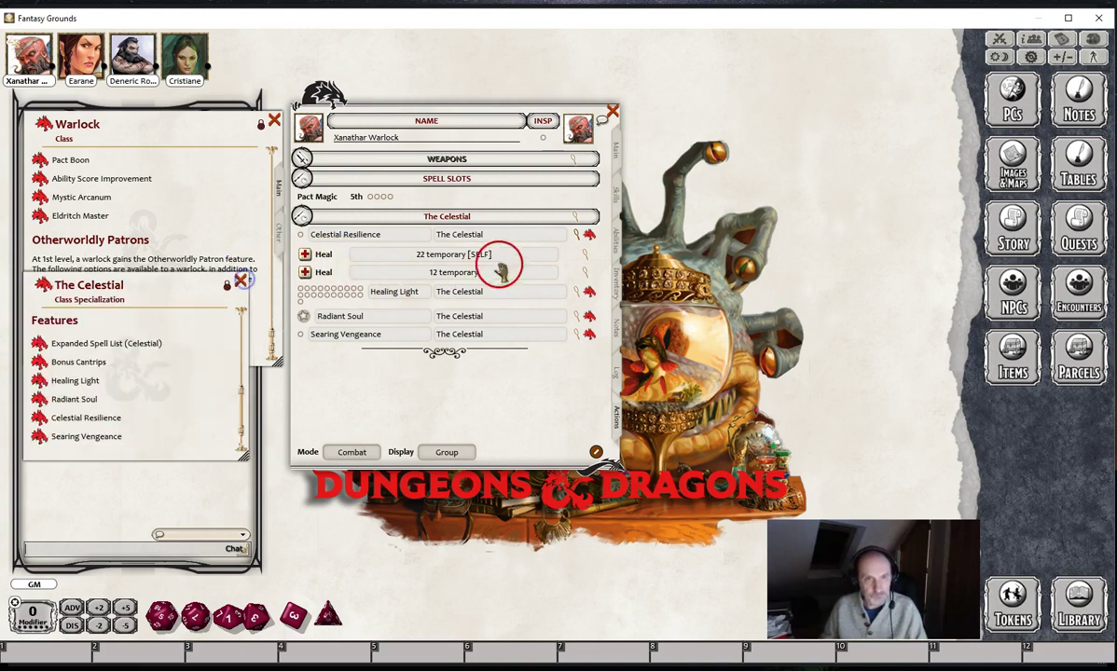
left_click(578, 234)
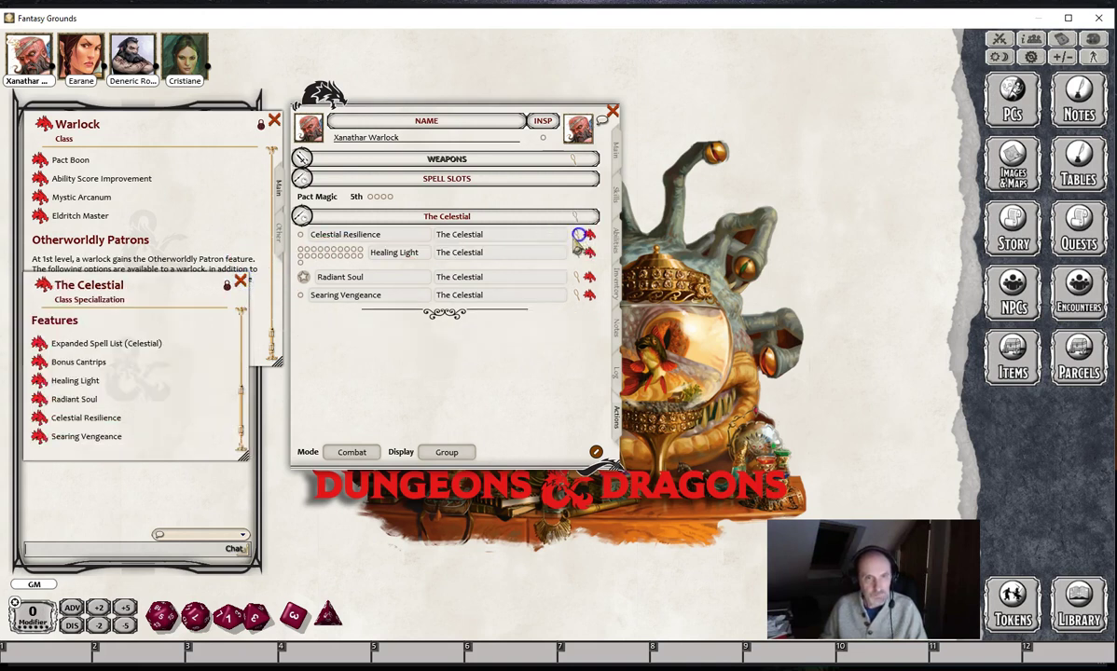
Read the Searing Vengeance feature description and open its heal settings beside the character sheet.
left_click(39, 437)
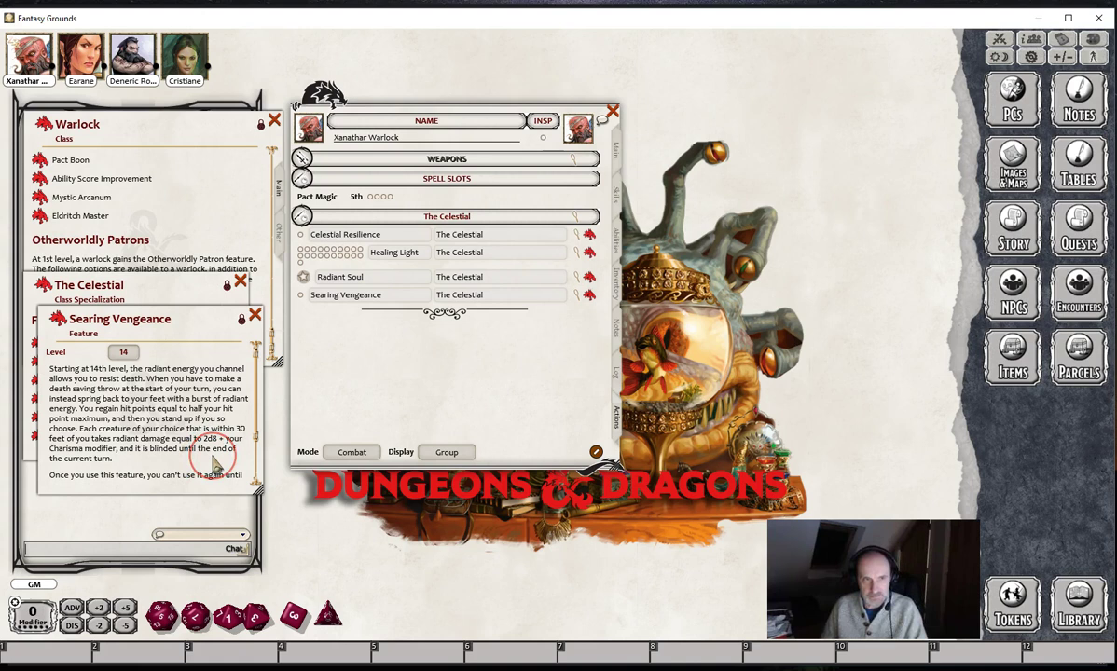
left_click(576, 295)
left_click(584, 314)
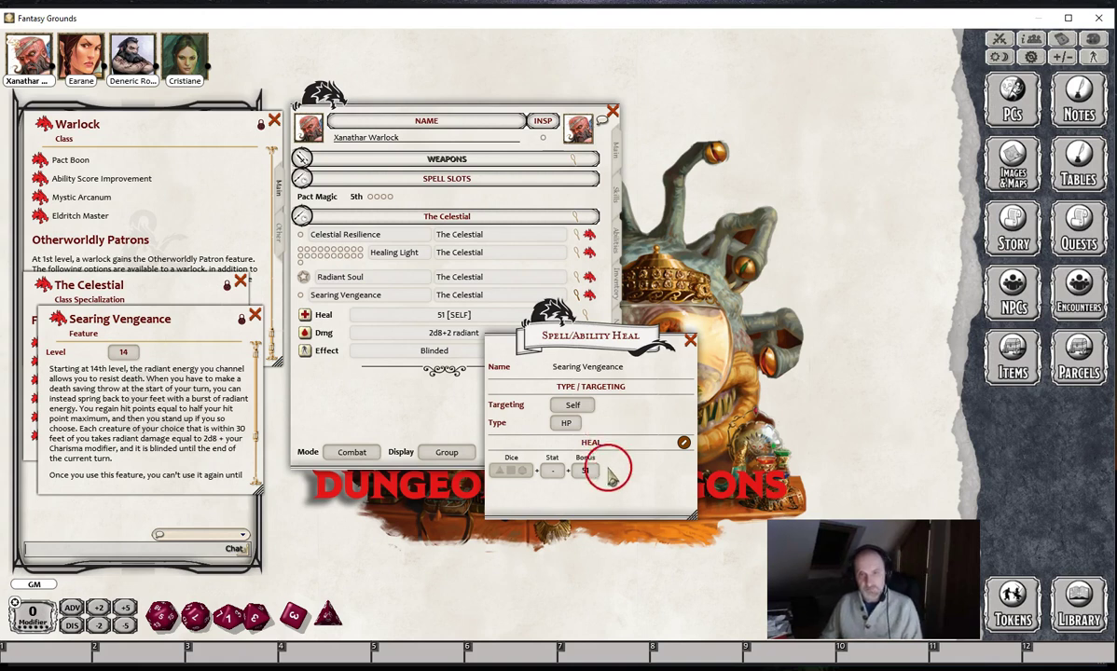
mouse_move(618, 348)
left_mouse_down()
mouse_move(678, 333)
mouse_move(773, 269)
left_mouse_up()
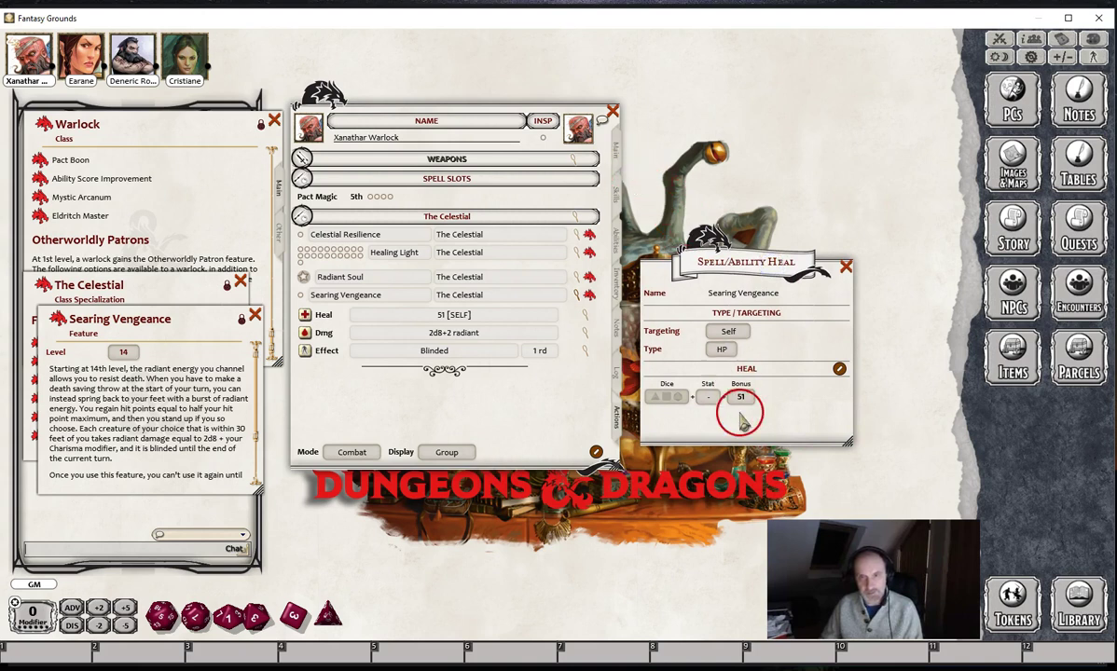
Compare the Searing Vengeance heal bonus with the character's maximum hit points and close the heal settings.
left_click(619, 164)
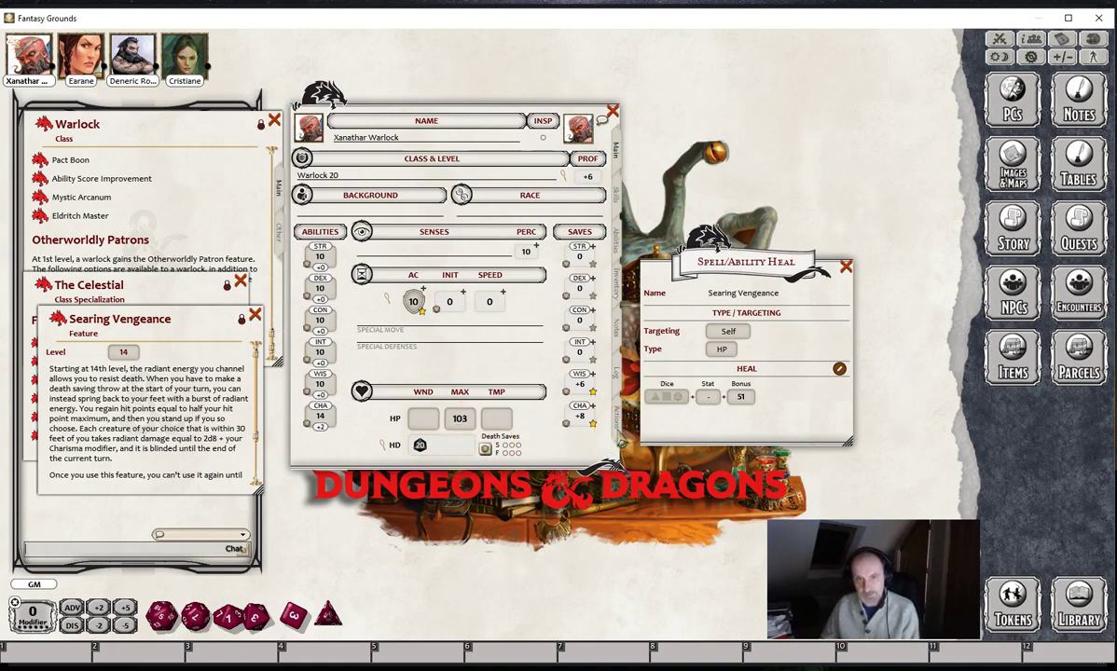
left_click(616, 418)
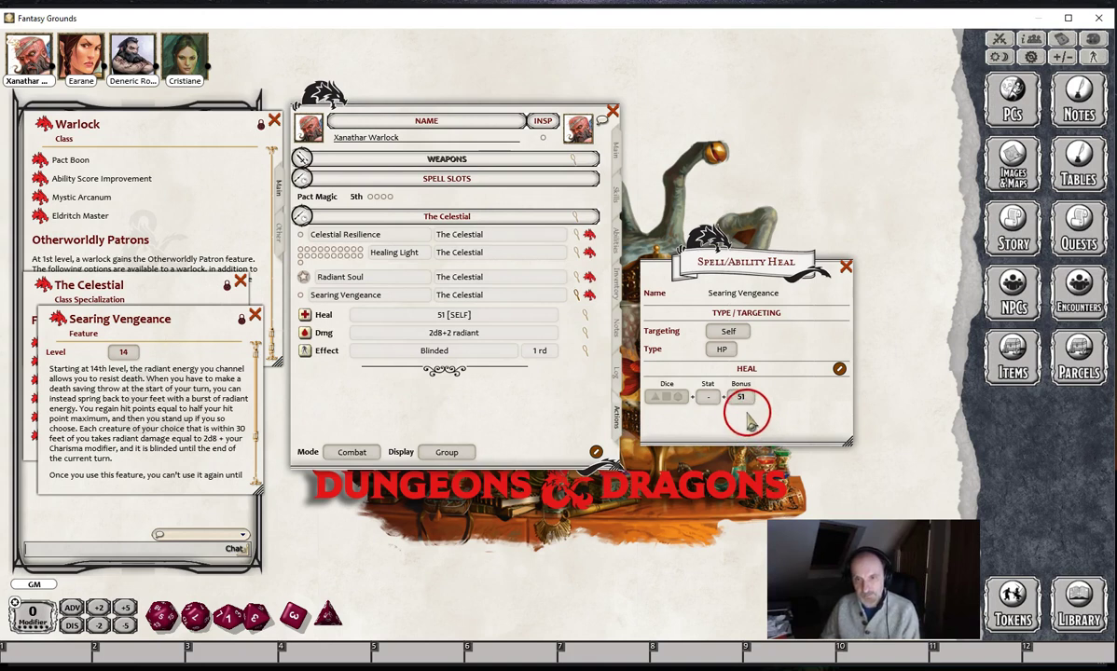
left_click(741, 397)
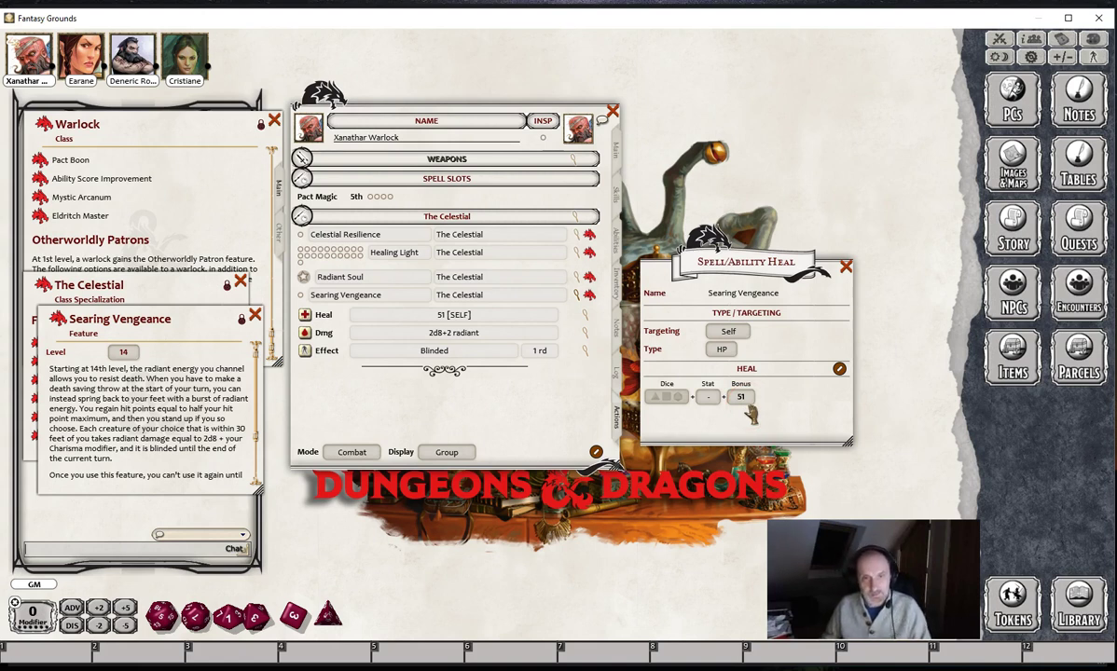
left_click(845, 271)
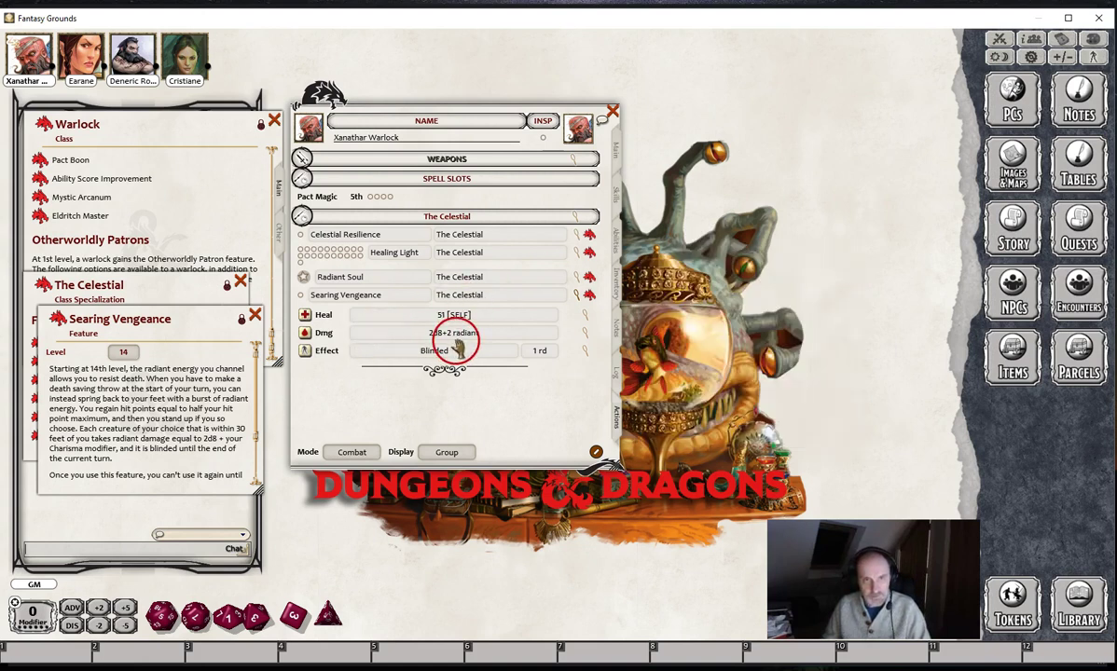
Review the Searing Vengeance damage settings against its description, and open the settings of its Blinded effect.
left_click(583, 332)
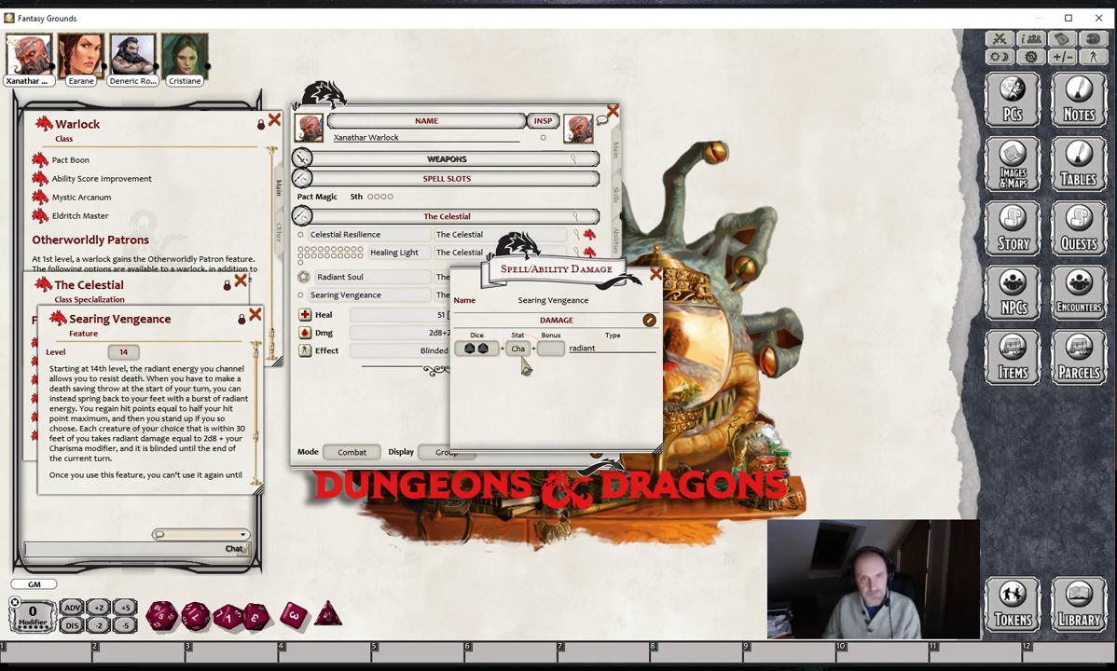
left_click(656, 276)
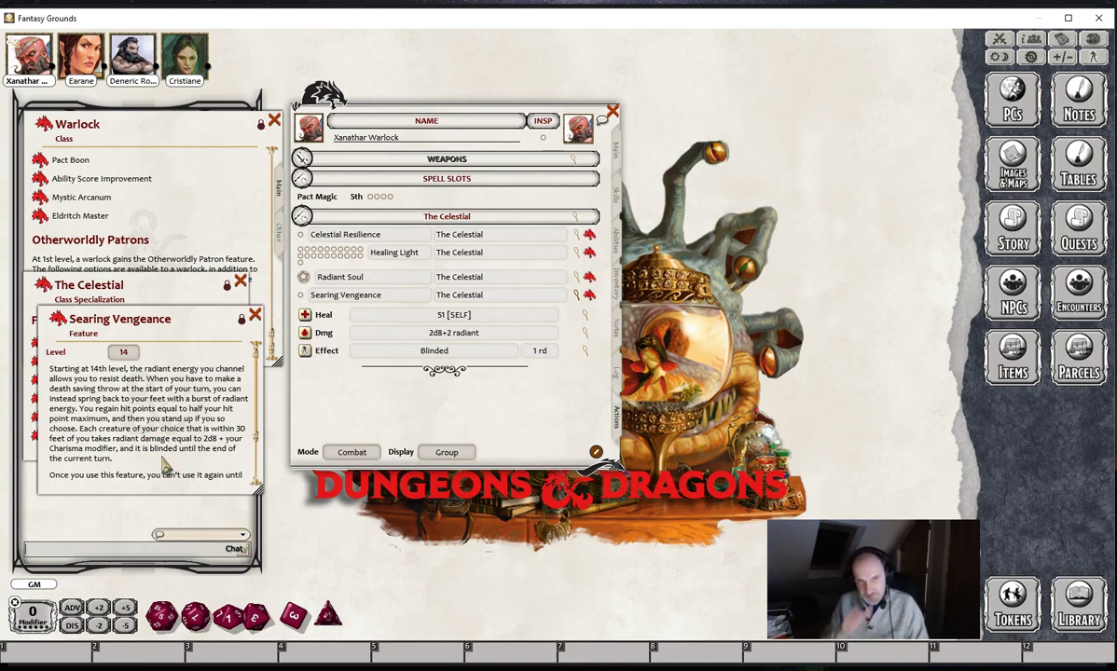
left_click(126, 373)
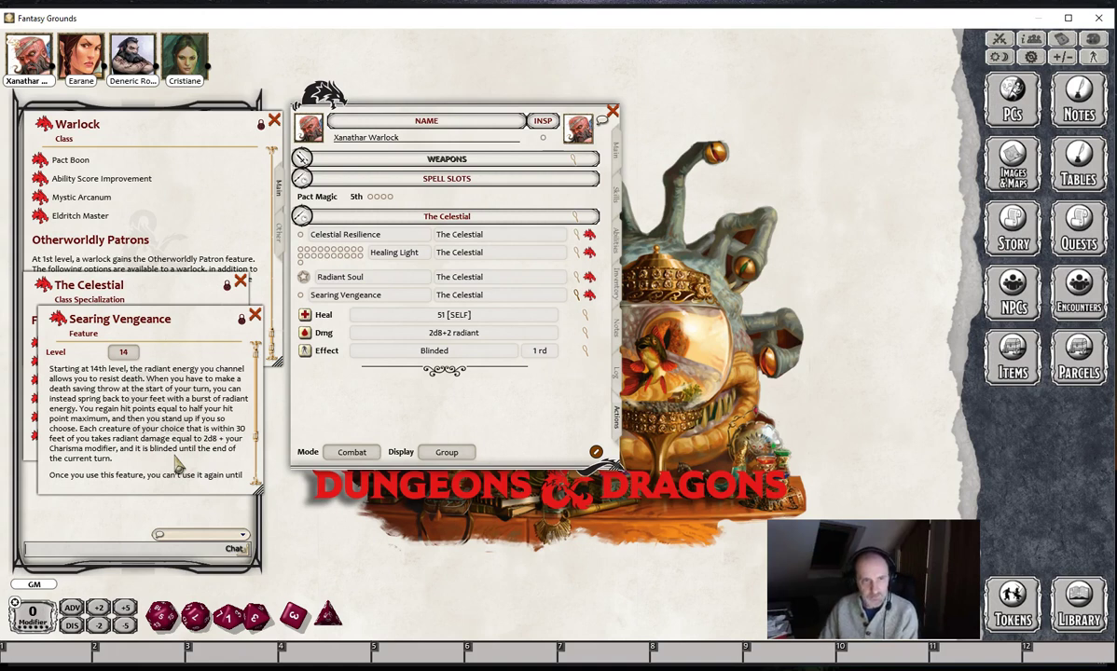
left_click(584, 352)
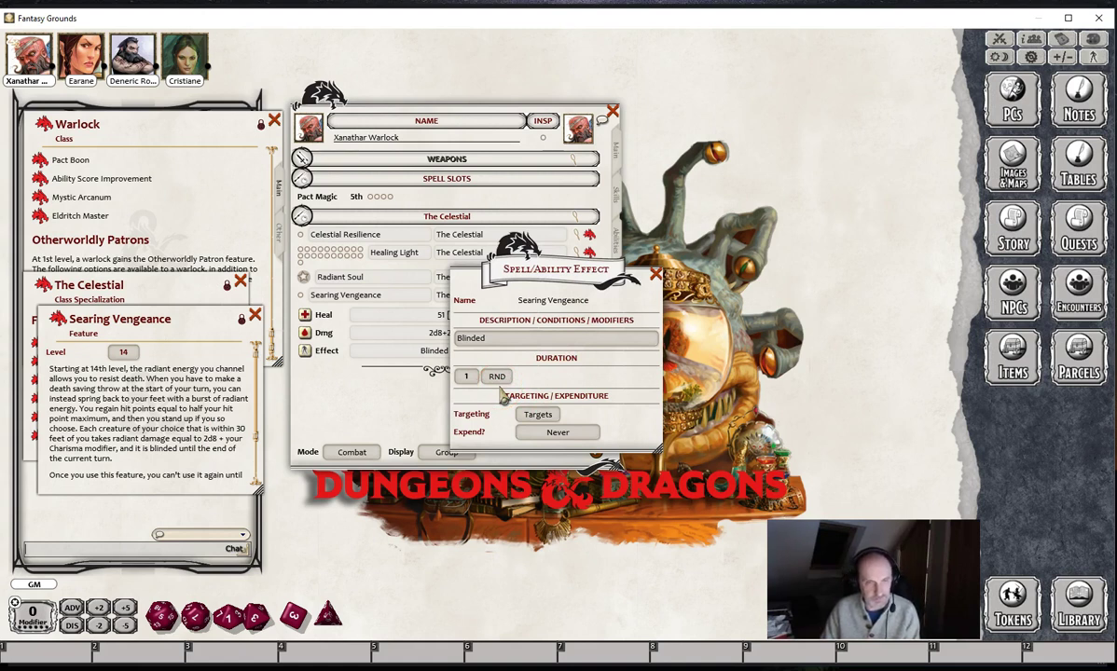
Show the combat tracker, close the effect settings, and apply the Searing Vengeance Blinded effect to Orc 1.
left_click(999, 39)
left_click_drag(578, 270, 477, 341)
left_click(555, 345)
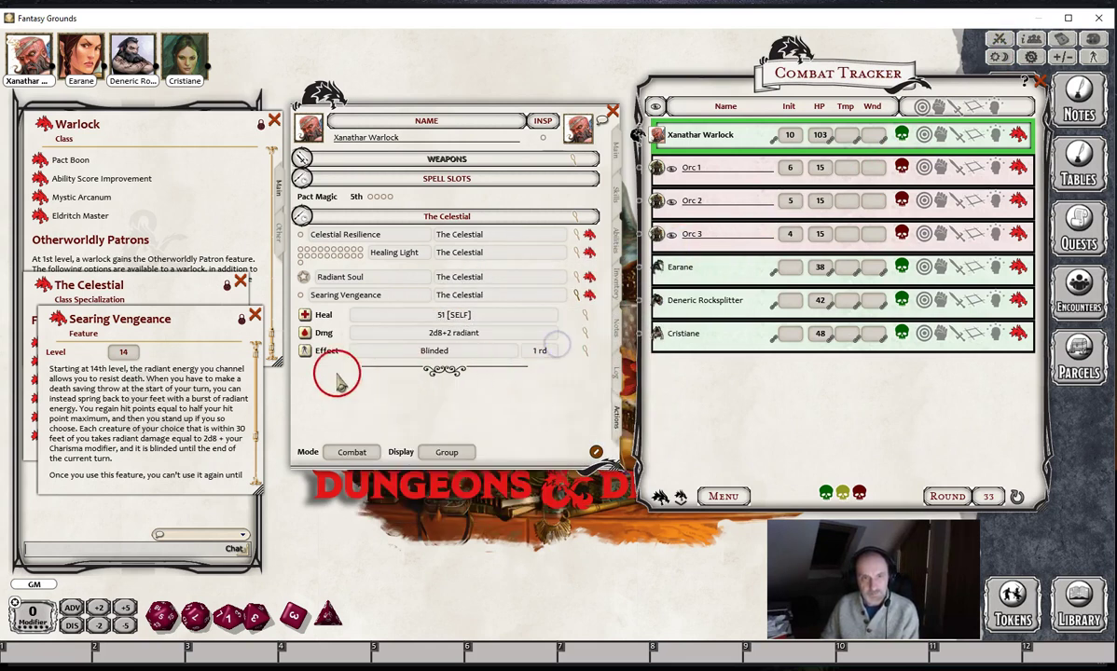
left_click_drag(308, 359, 736, 186)
left_click(722, 189)
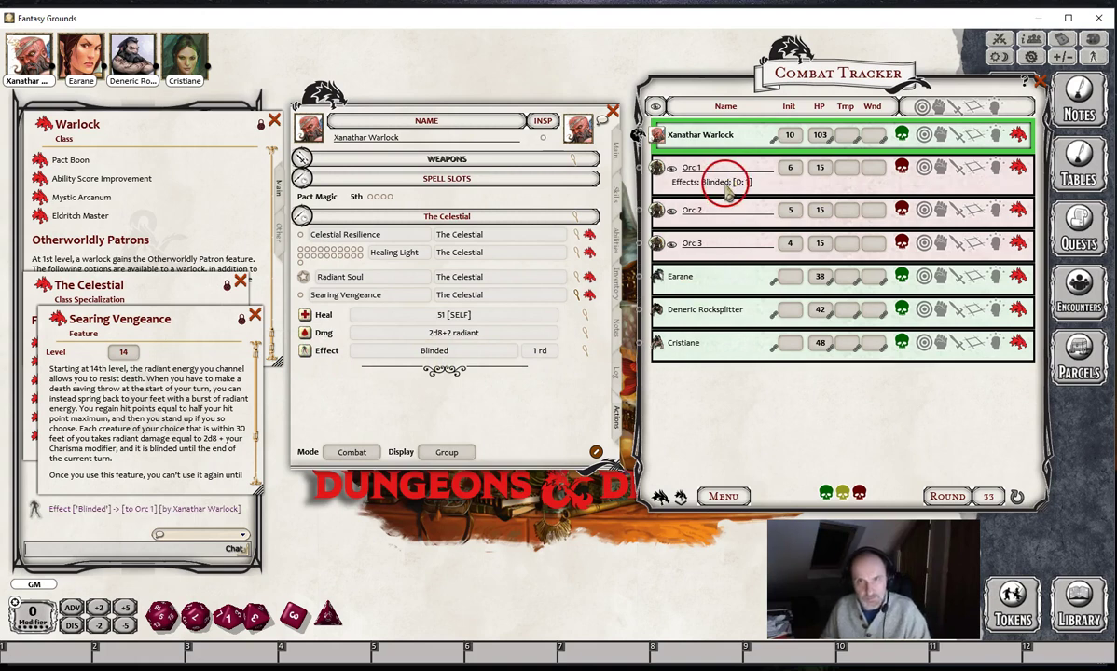
Examine the duration and expiry initiative of Orc 1's Blinded effect, and close the Searing Vengeance and The Celestial descriptions.
left_click(995, 170)
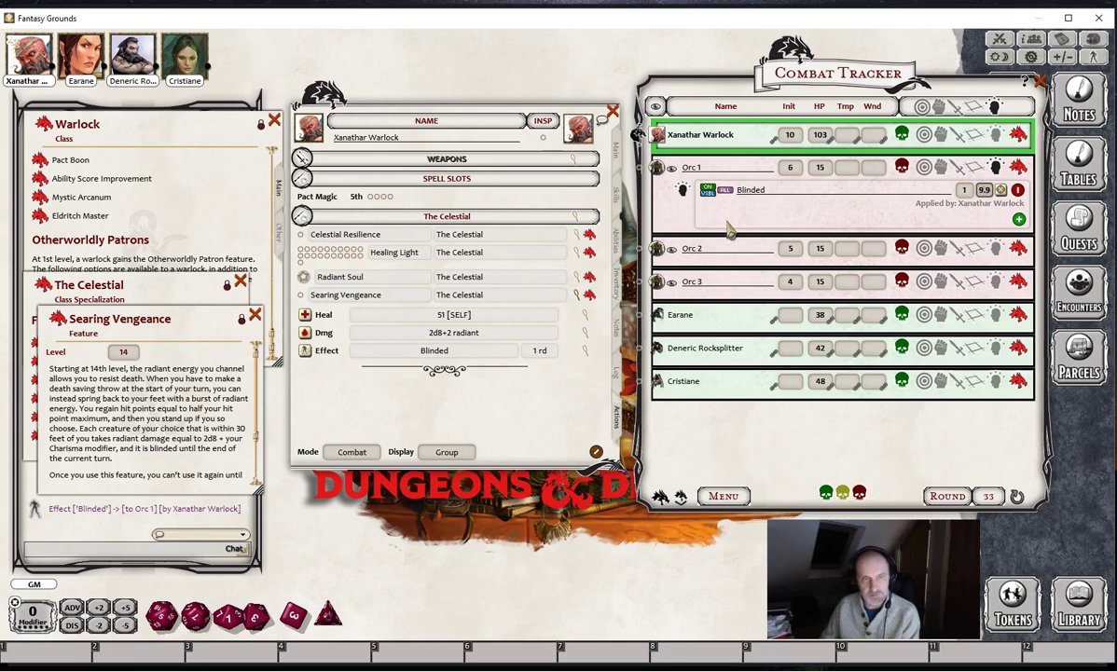
left_click_drag(730, 229, 740, 140)
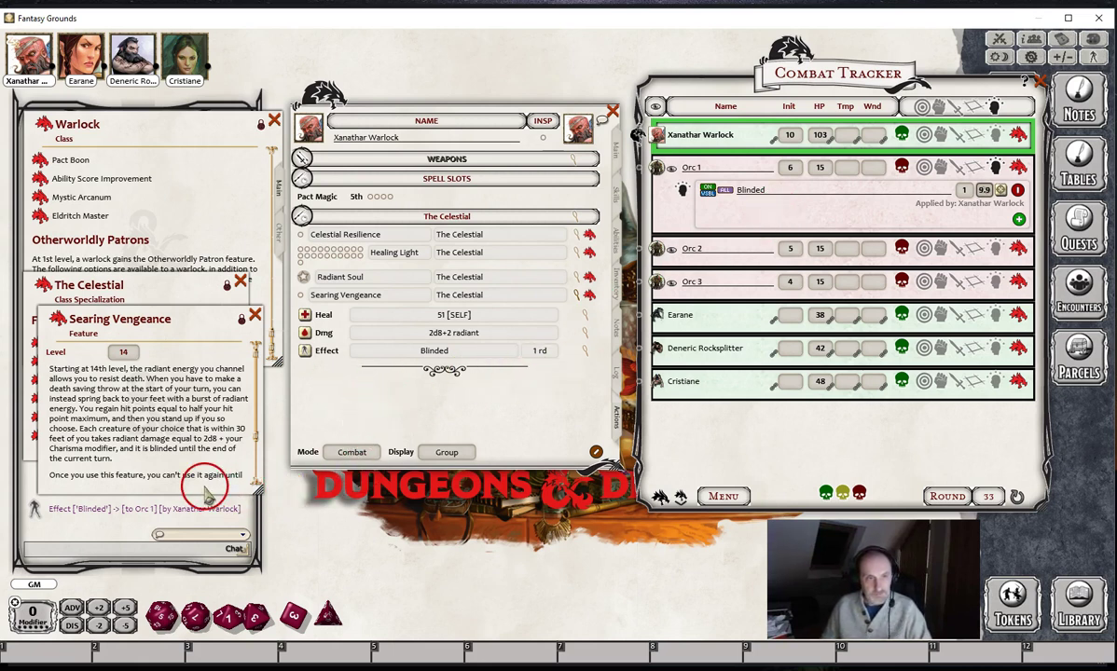
left_click(254, 316)
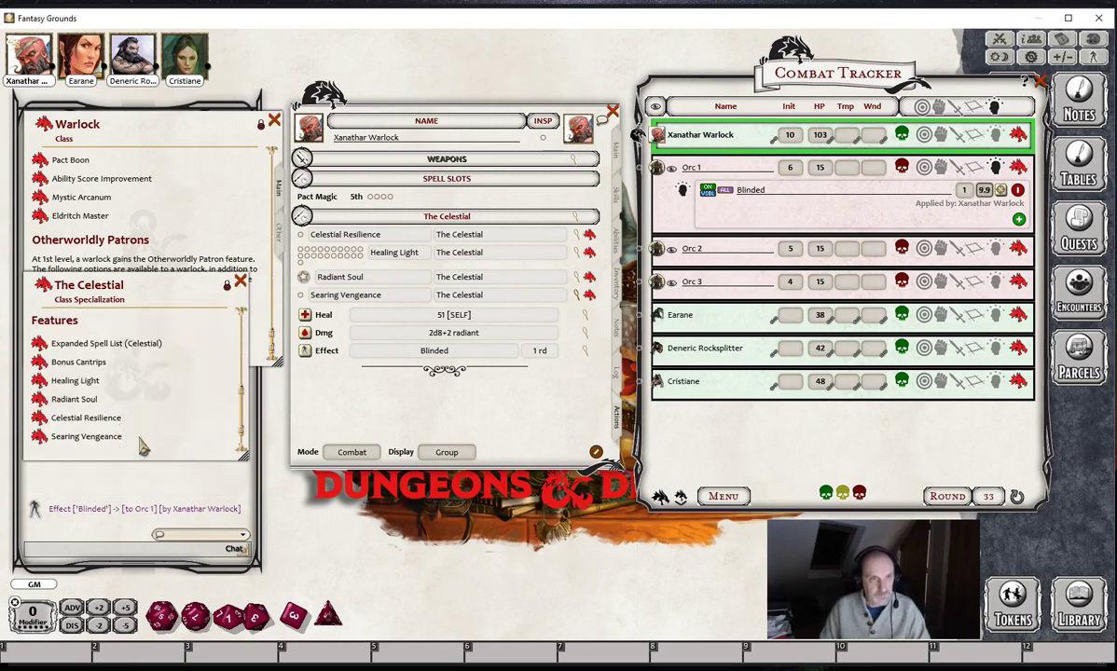
left_click(241, 281)
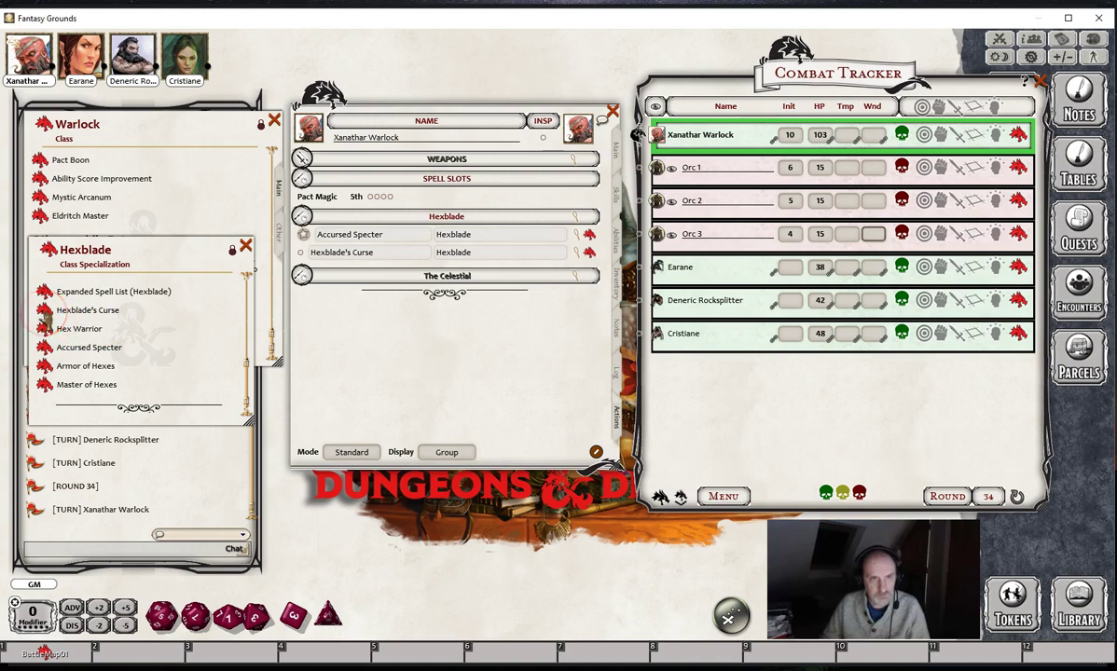
Read the Hexblade's Curse feature description through to its usage limit.
left_click(44, 310)
left_click_drag(165, 319, 182, 298)
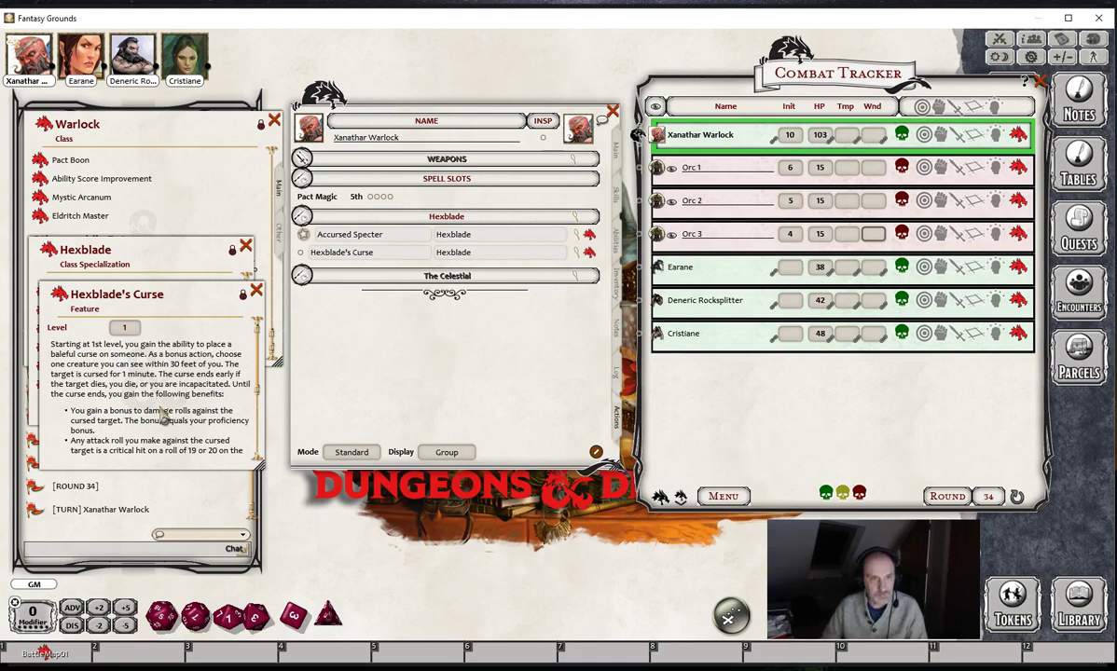
scroll(172, 410, "down", 1)
scroll(175, 411, "down", 1)
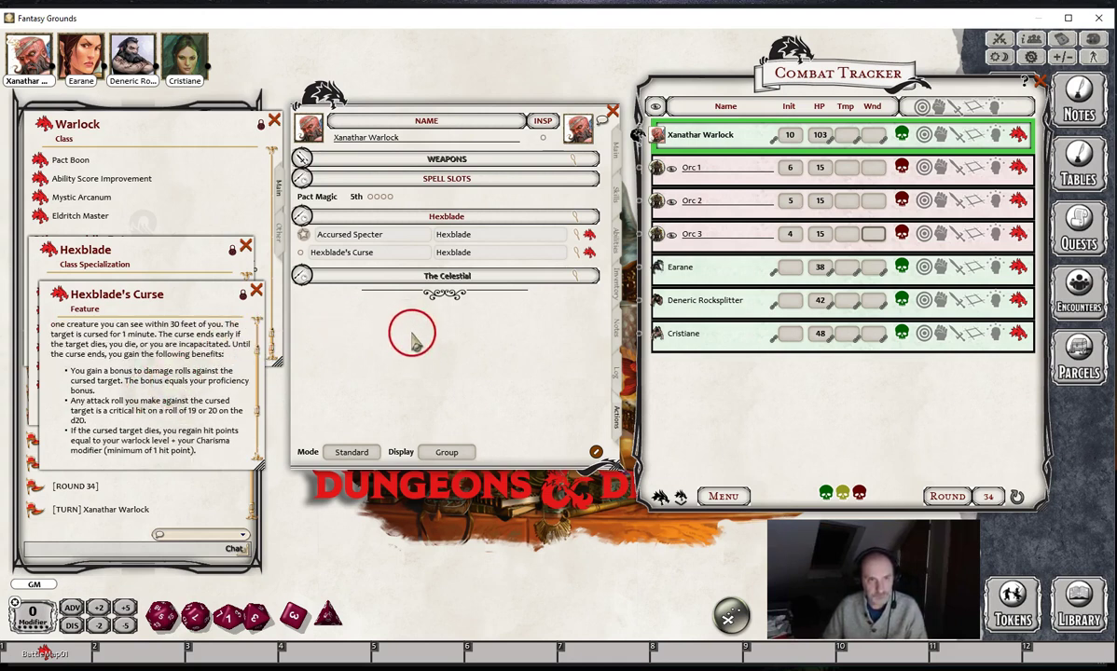
scroll(205, 403, "down", 2)
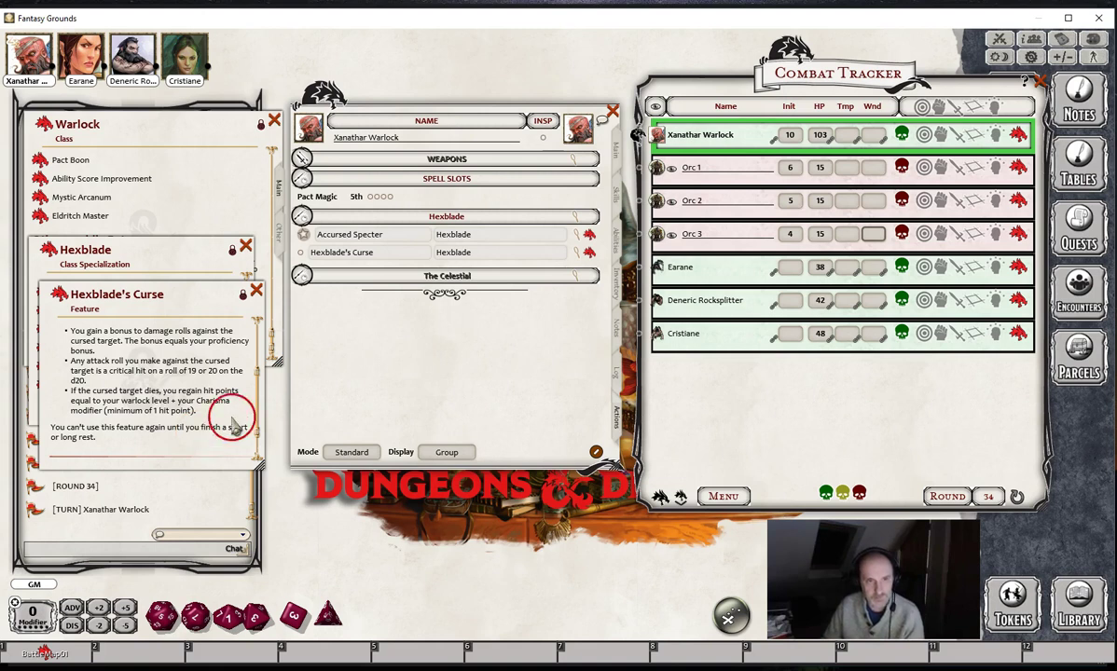
Check the Hexblade's Curse use count and recharge in Preparation mode, return to Combat mode, and expand its actions.
left_click(352, 453)
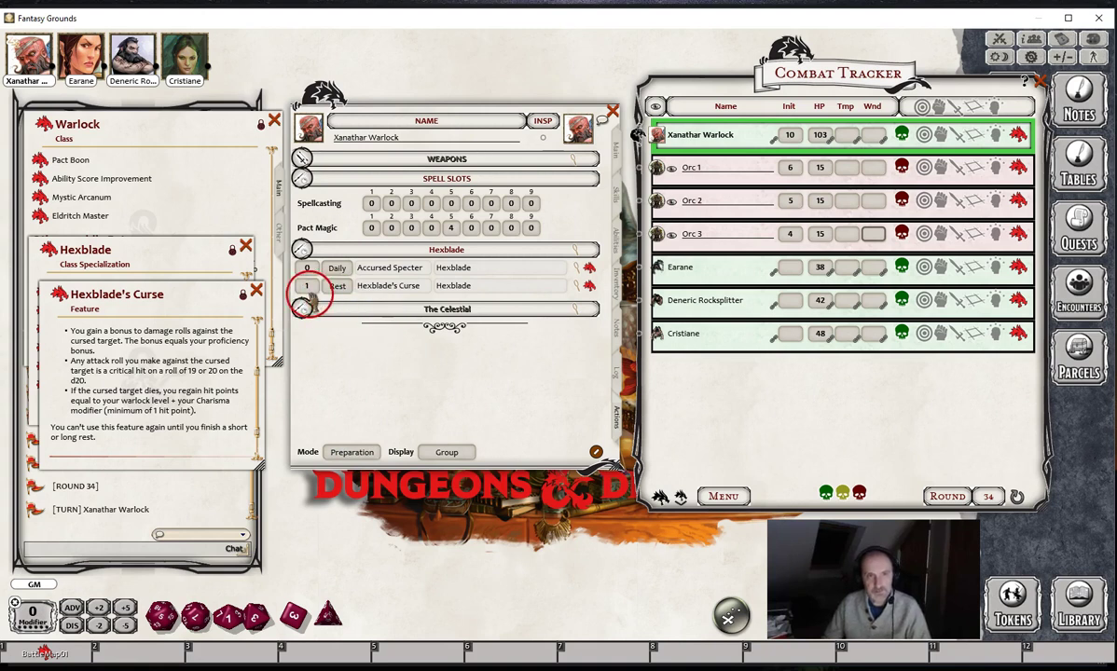
left_click(347, 452)
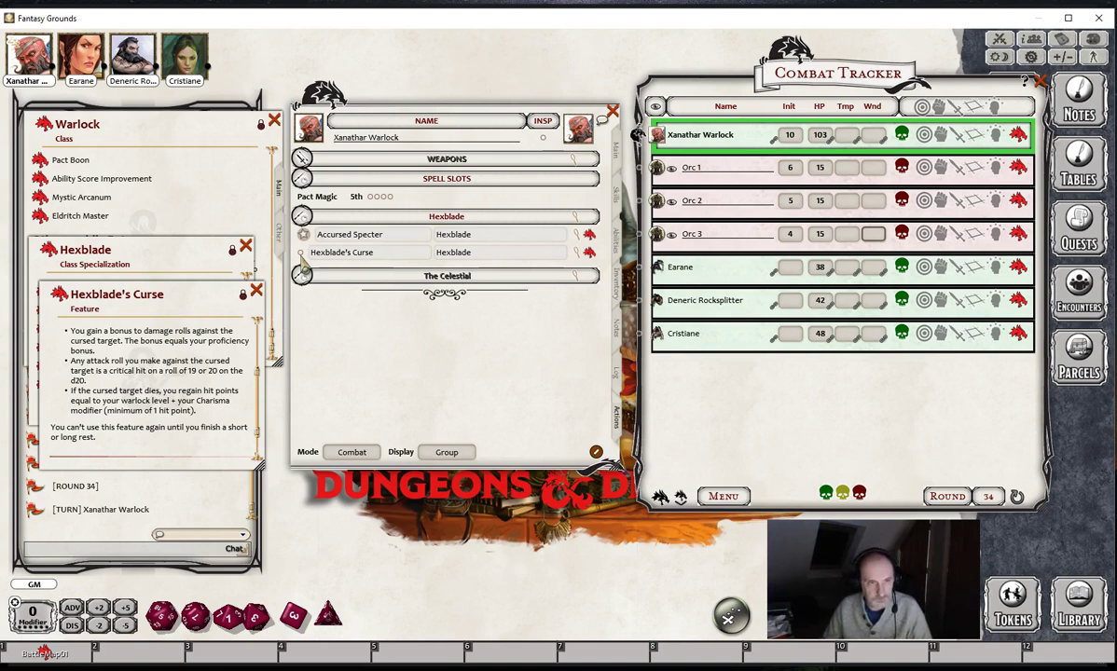
scroll(210, 359, "up", 1)
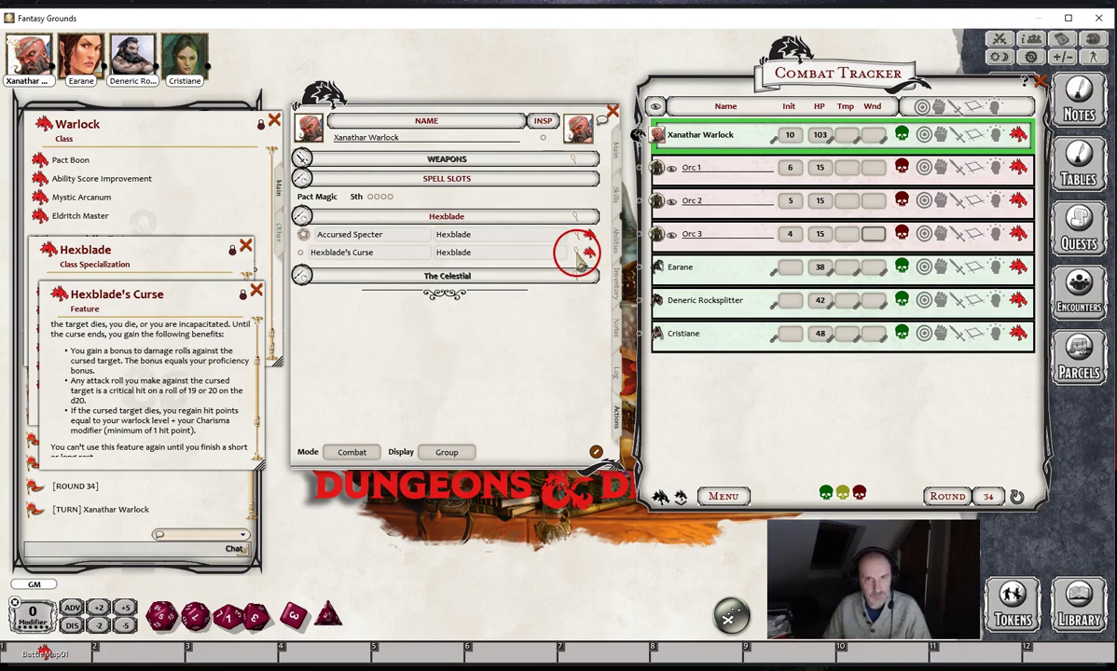
left_click(578, 254)
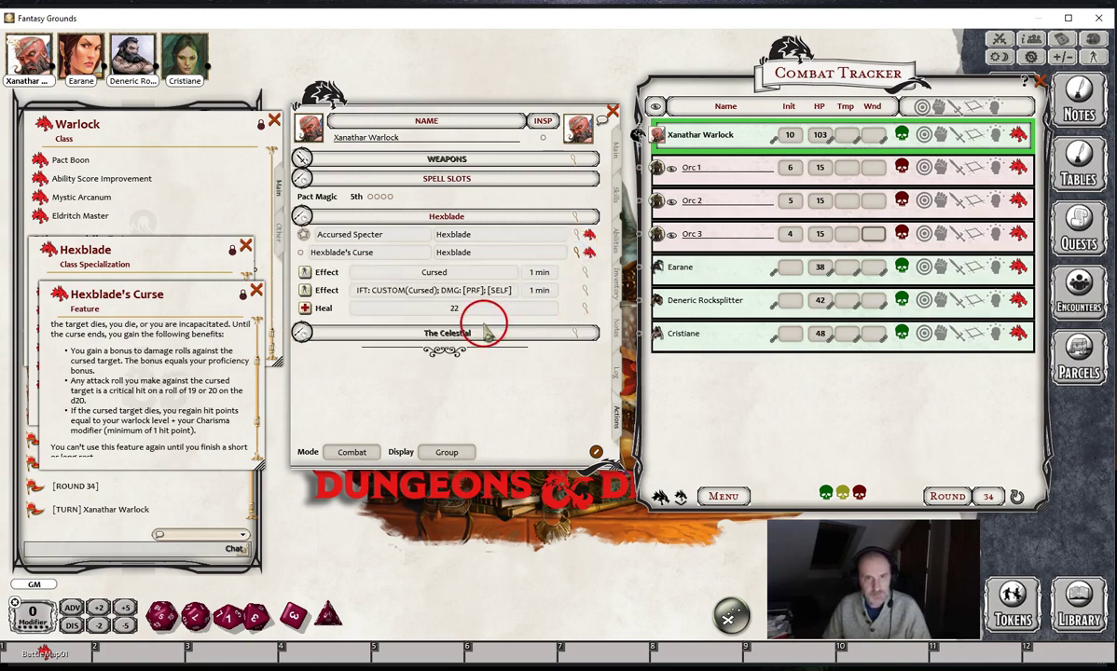
Review the settings of the Hexblade's Curse Cursed effect and apply it to Orc 1 in the combat tracker.
left_click(583, 274)
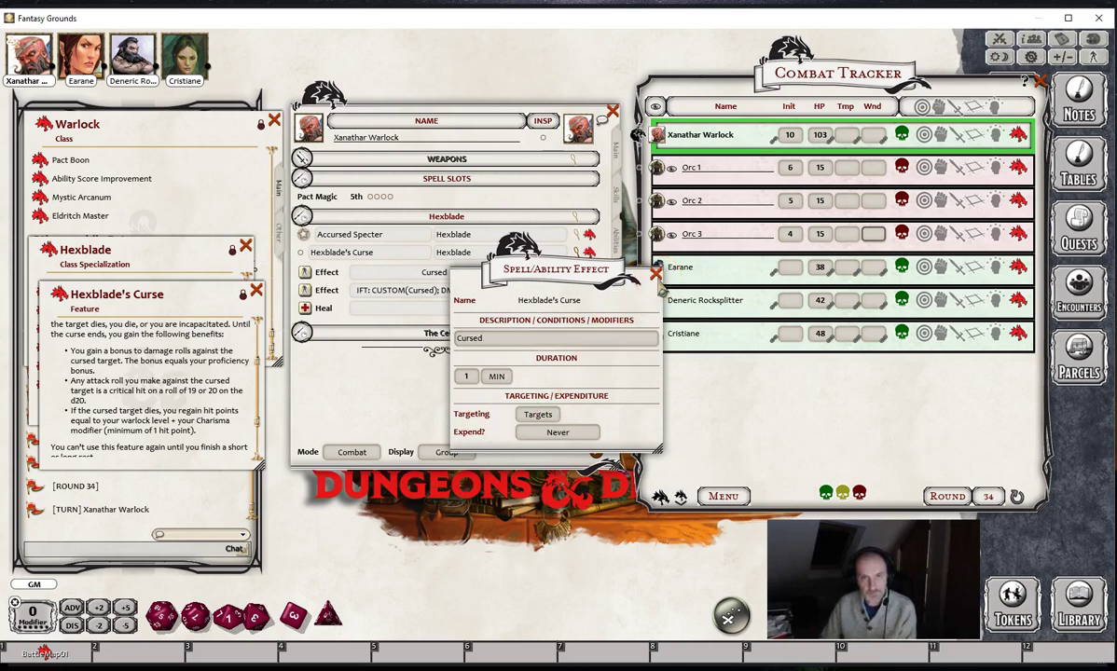
left_click(656, 276)
left_click_drag(436, 279, 727, 182)
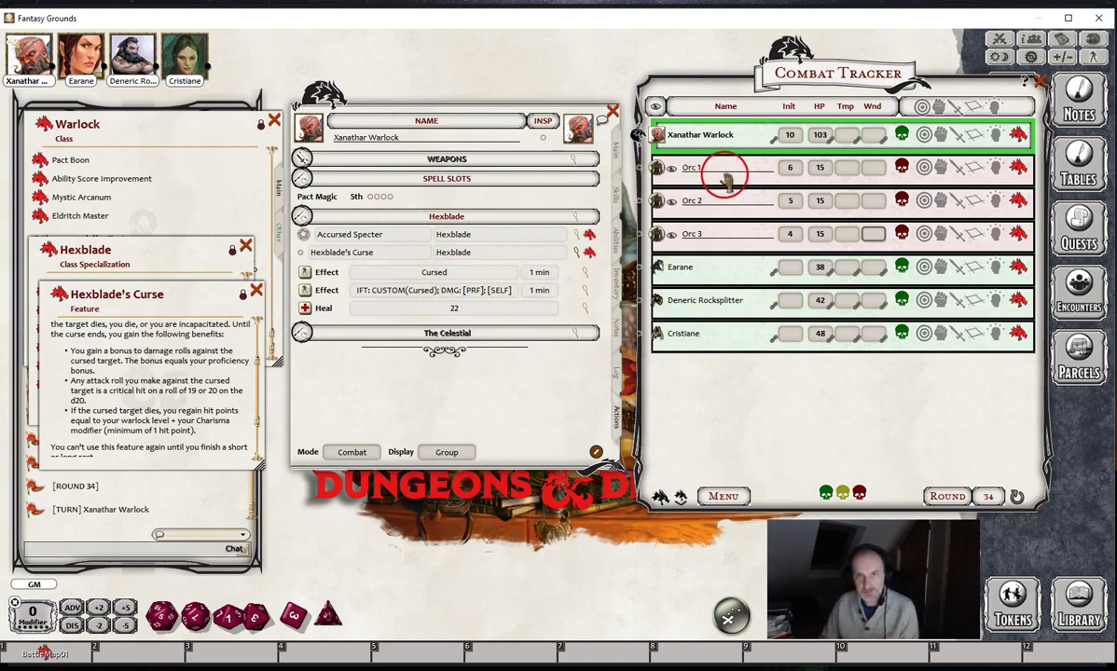
left_click(698, 175)
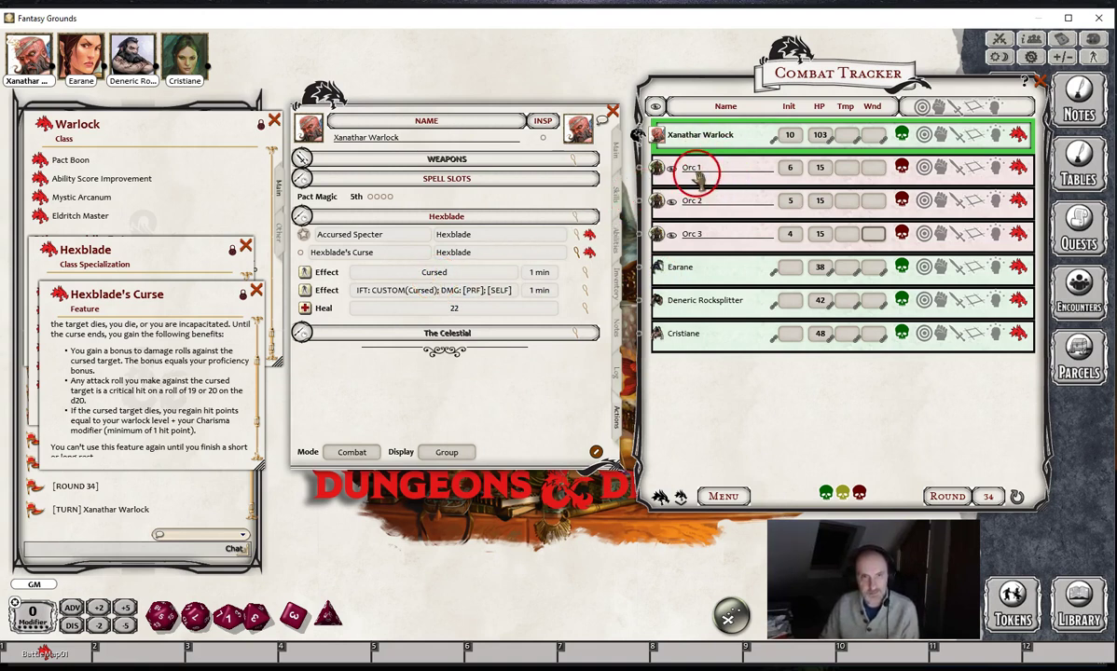
left_click_drag(304, 272, 692, 174)
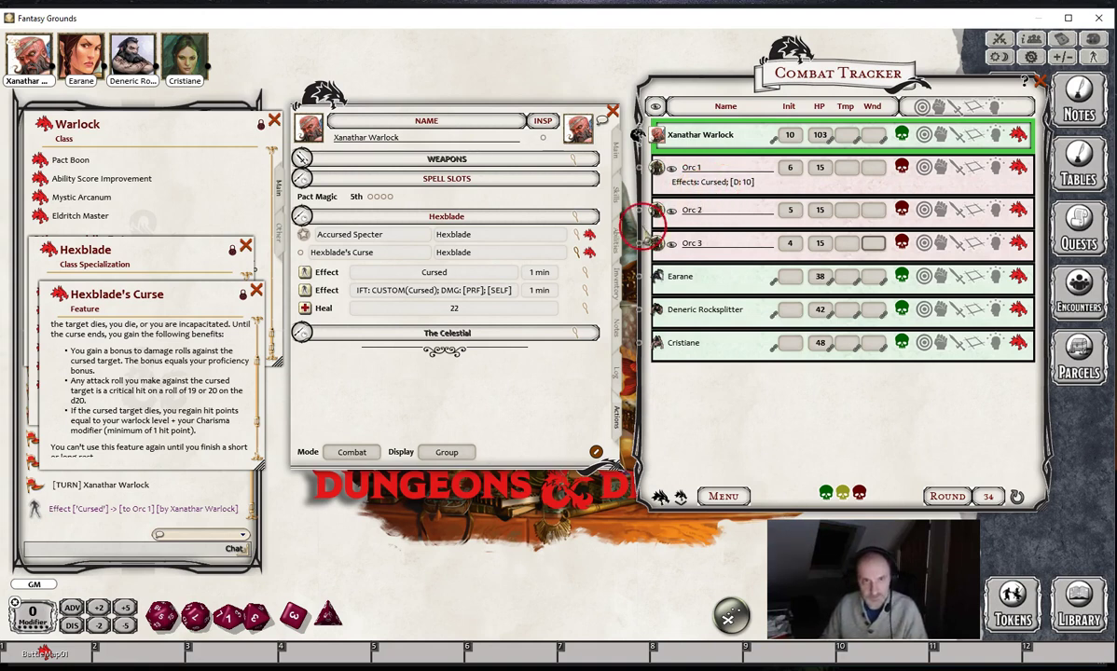
Review the condition, damage modifier, duration and targeting of the self-targeted Hexblade's Curse effect "IFT: CUSTOM(Cursed); DMG: [PRF]".
left_click(584, 292)
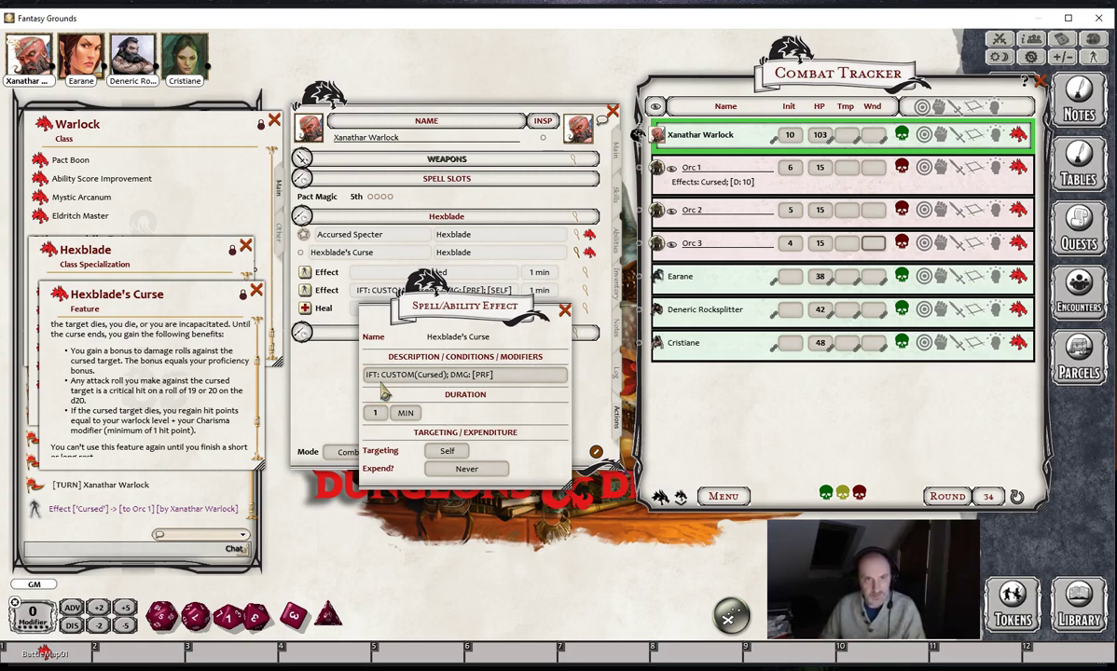
left_click_drag(382, 385, 434, 386)
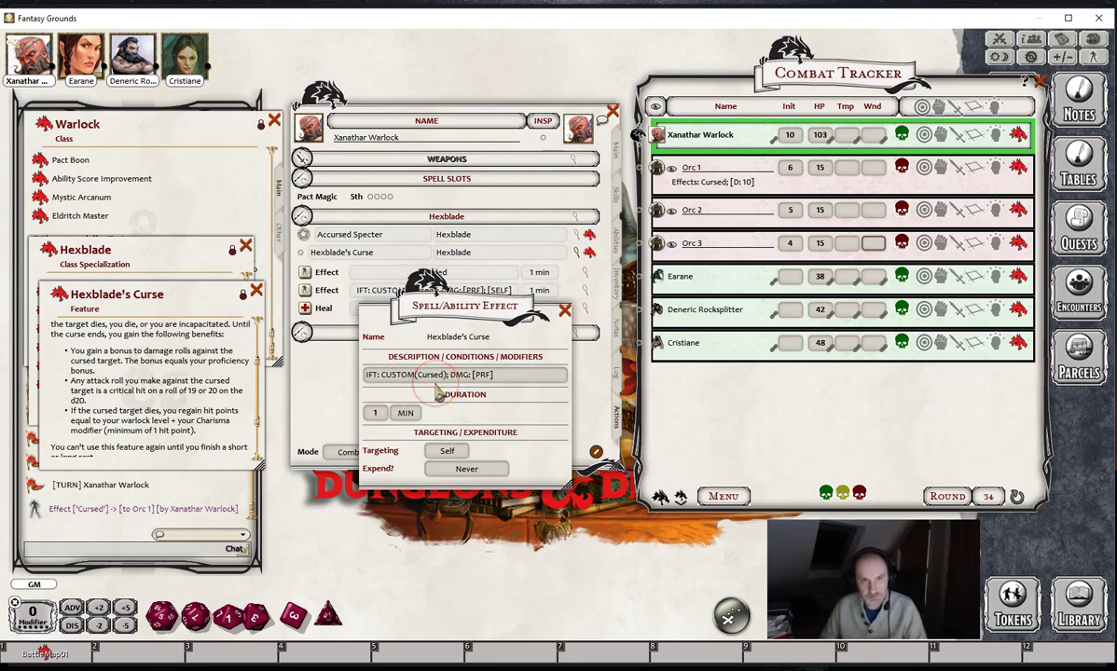
left_click(435, 393)
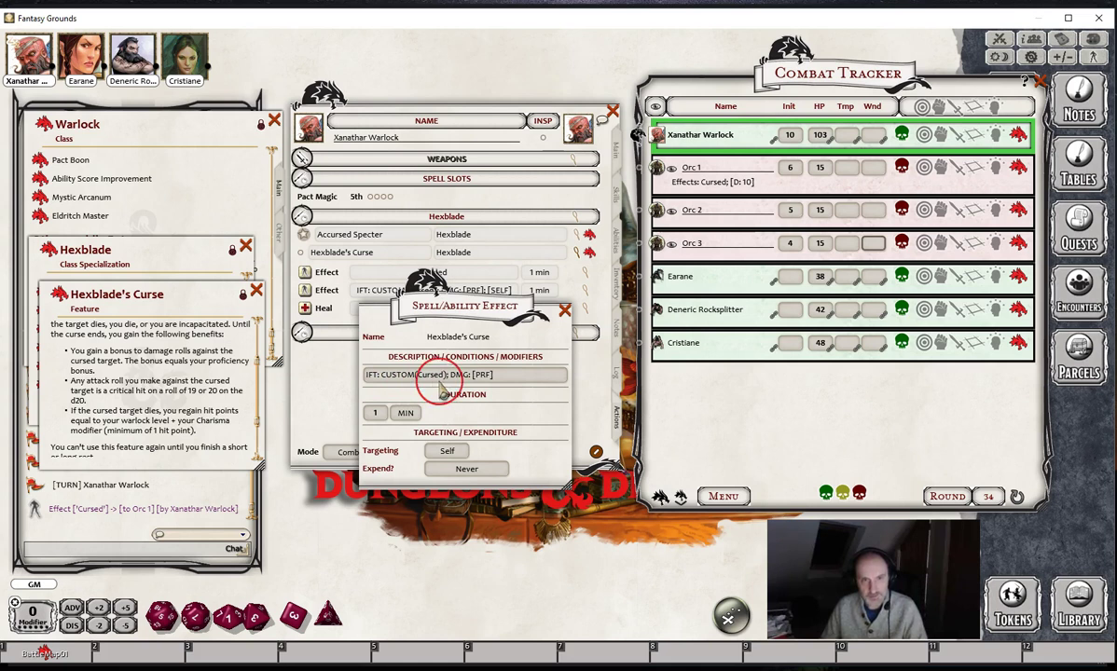
left_click(436, 396)
left_click(374, 389)
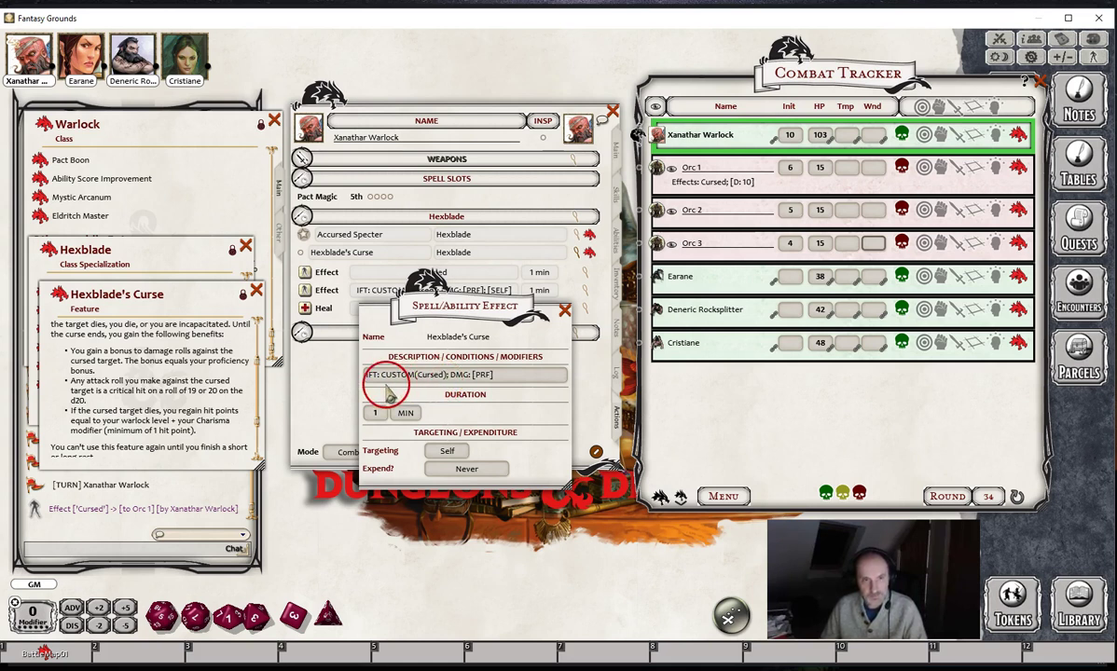
left_click(455, 394)
left_click_drag(455, 392, 486, 390)
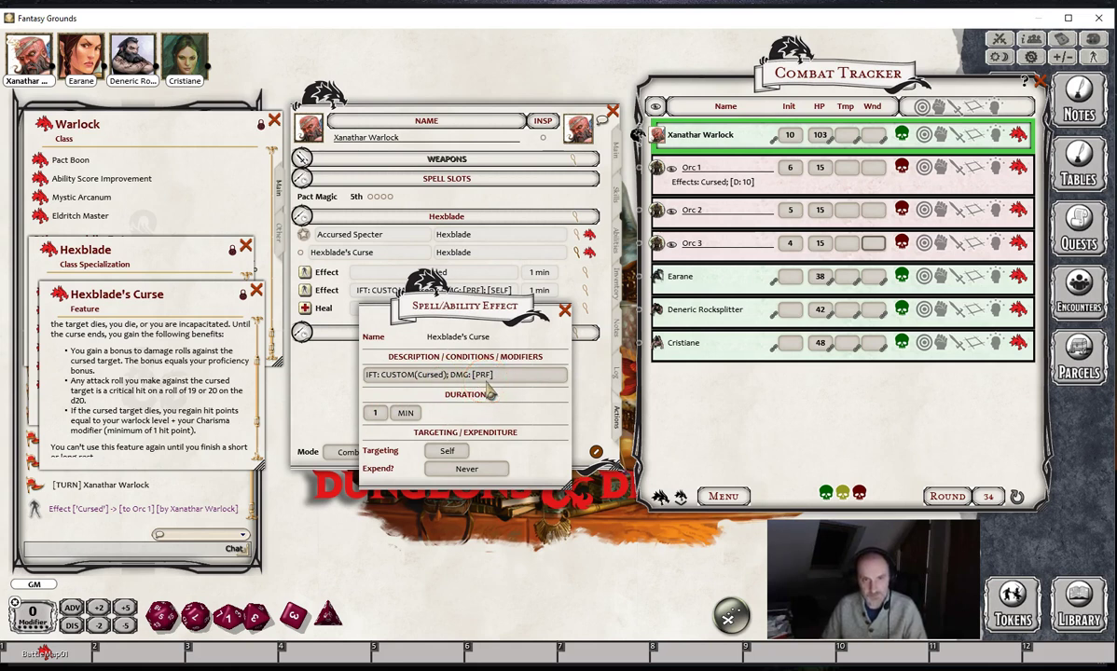
left_click_drag(382, 416, 461, 453)
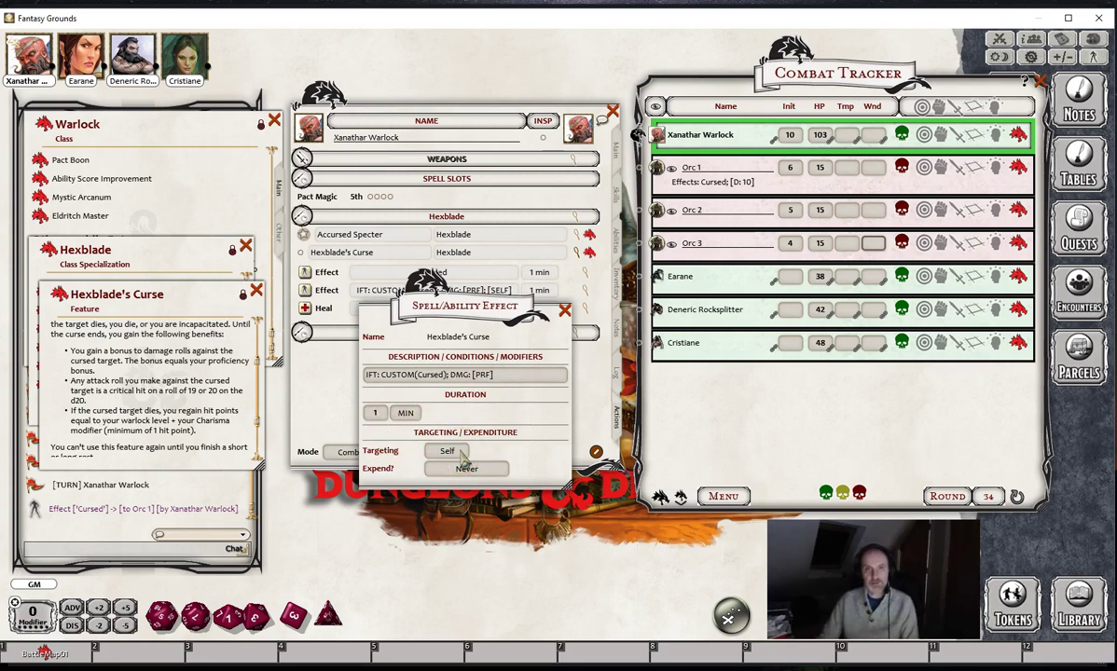
left_click(563, 320)
Apply the self-targeted Hexblade's Curse damage effect to the warlock and compare it with Orc 1's Cursed effect.
left_click(305, 290)
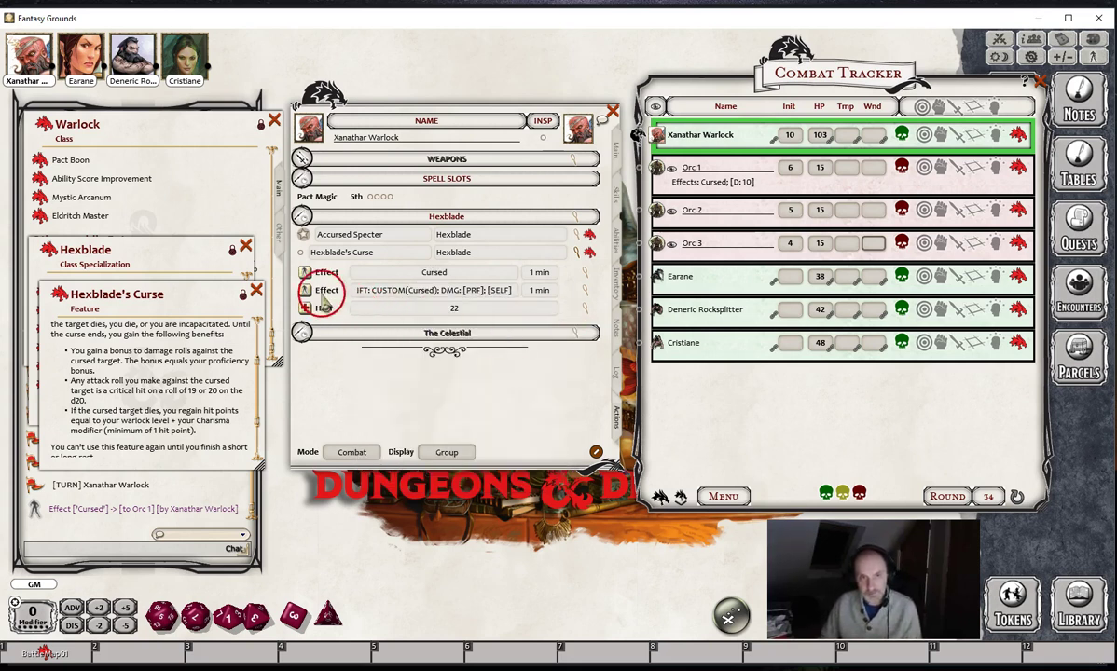
left_click_drag(305, 290, 848, 161)
left_click_drag(786, 145, 706, 164)
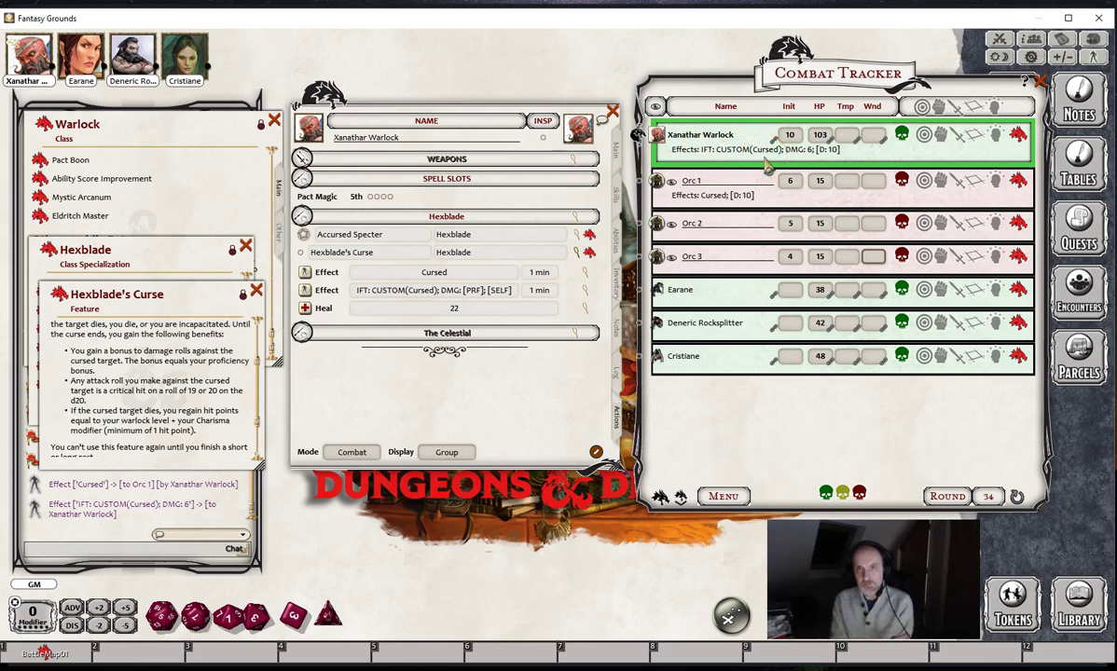
left_click(727, 165)
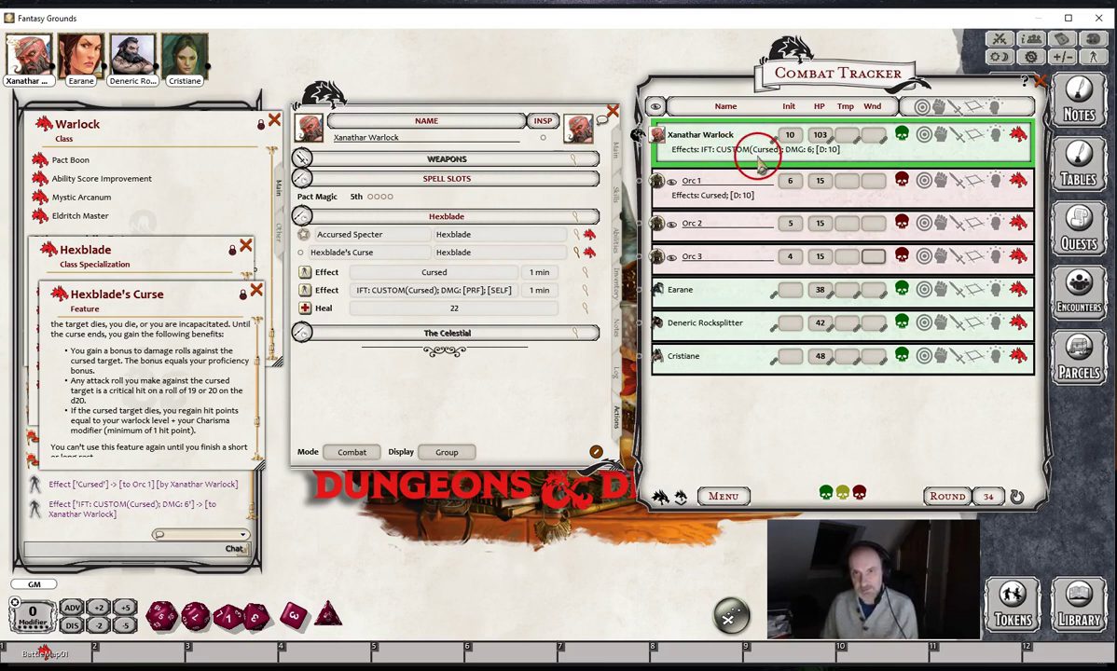
left_click_drag(771, 158, 814, 164)
left_click(740, 193)
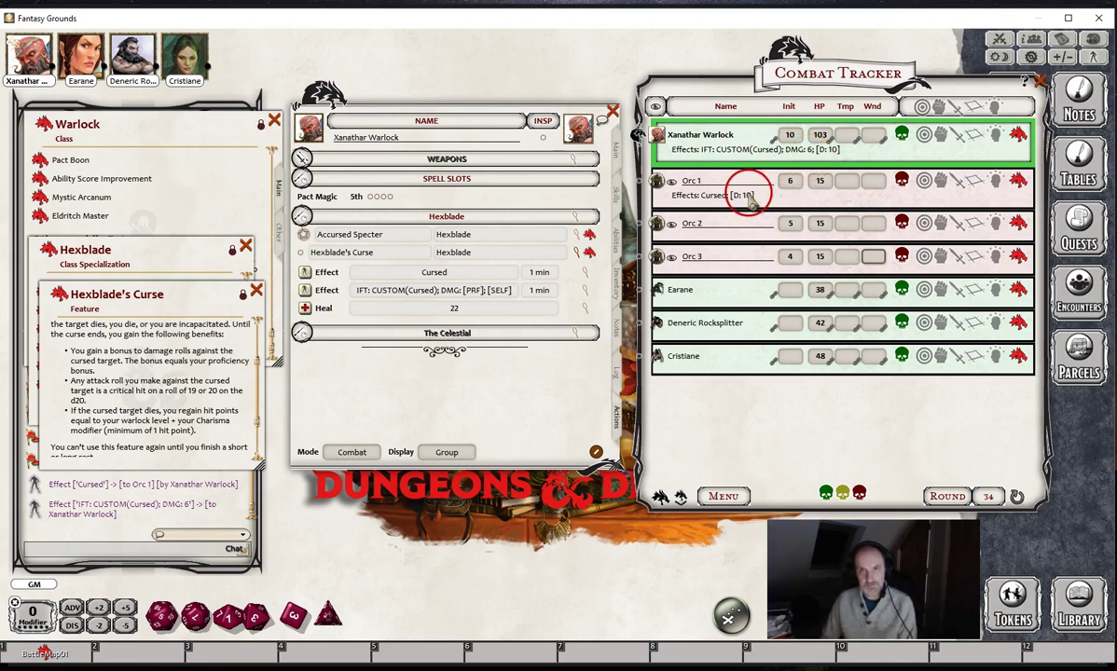
left_click_drag(740, 202, 918, 193)
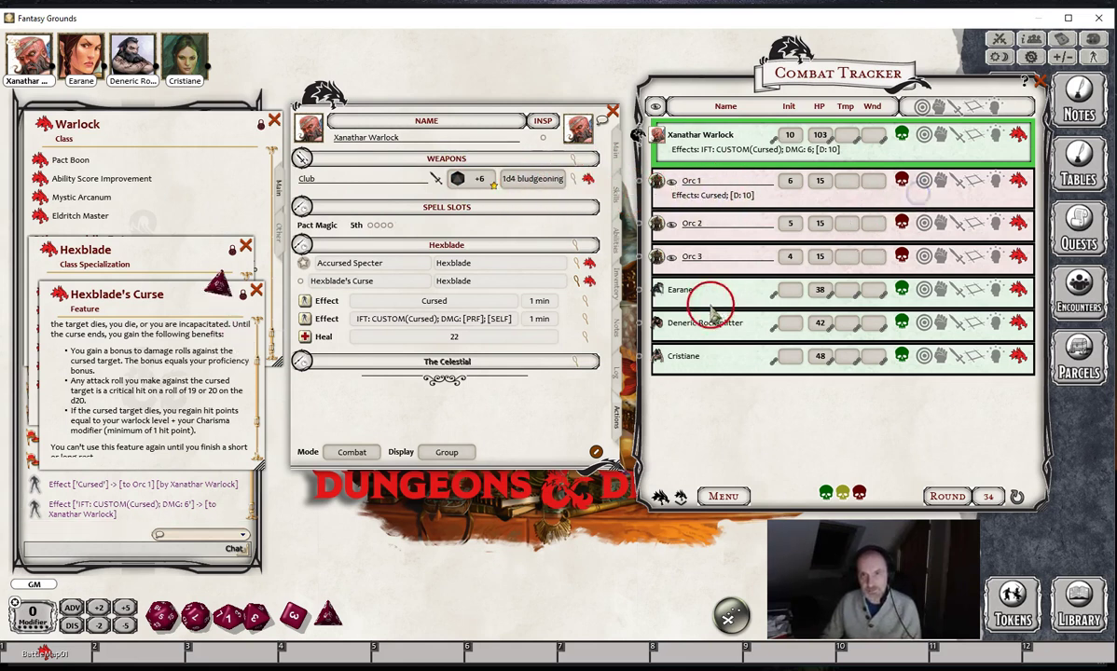
Apply club damage rolls to Orc 1 and Orc 2, and review the weapon critical hit settings.
left_click_drag(184, 294, 188, 226)
left_click_drag(159, 410, 713, 226)
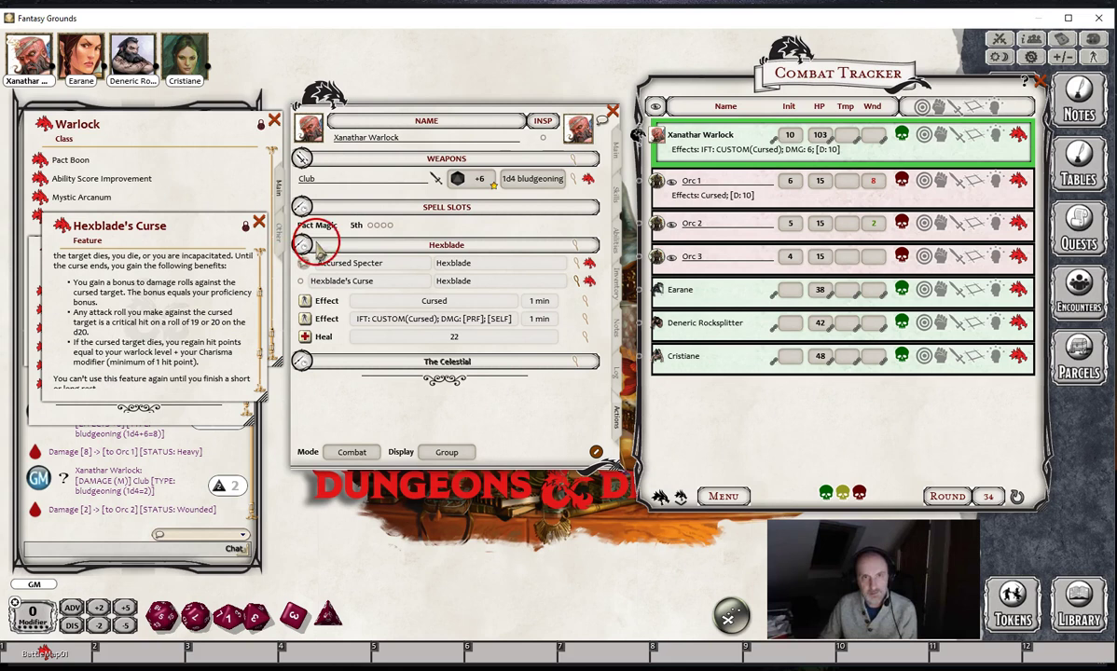
left_click(578, 171)
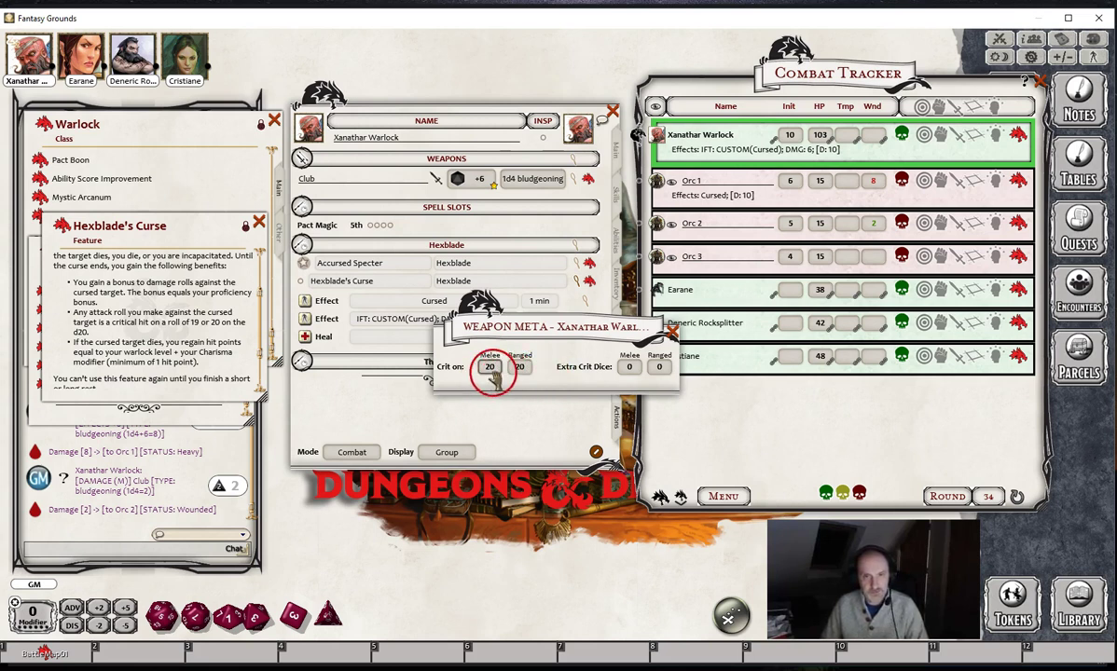
left_click(672, 332)
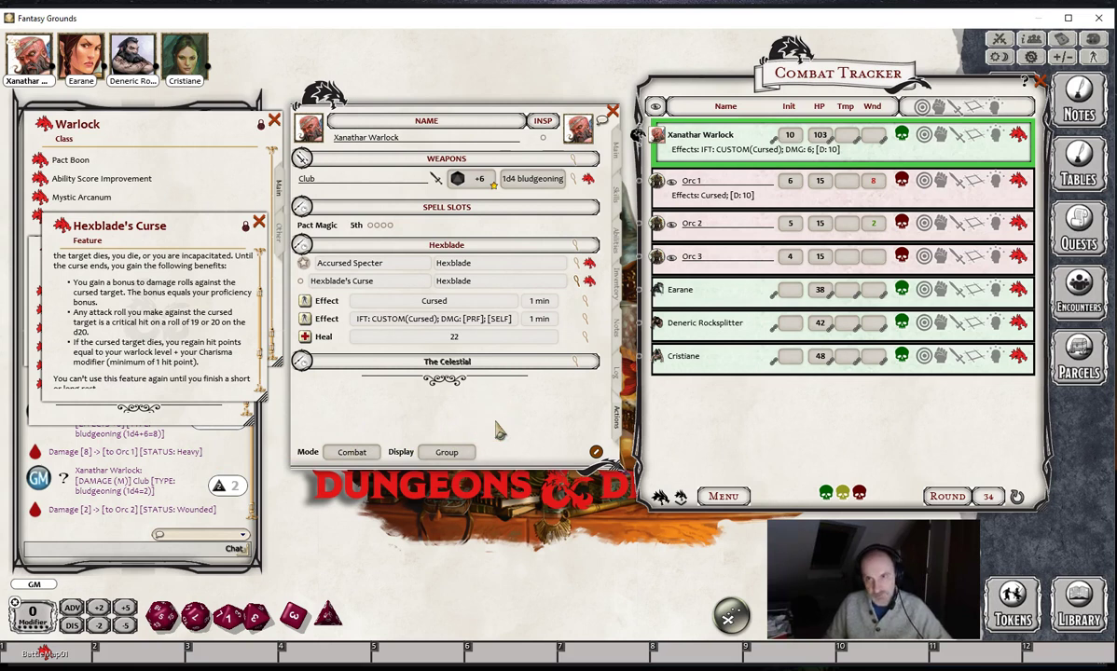
Apply a critical club damage roll to Orc 1, review its breakdown in the chat, and return to the Hexblade's Curse description.
key("shift")
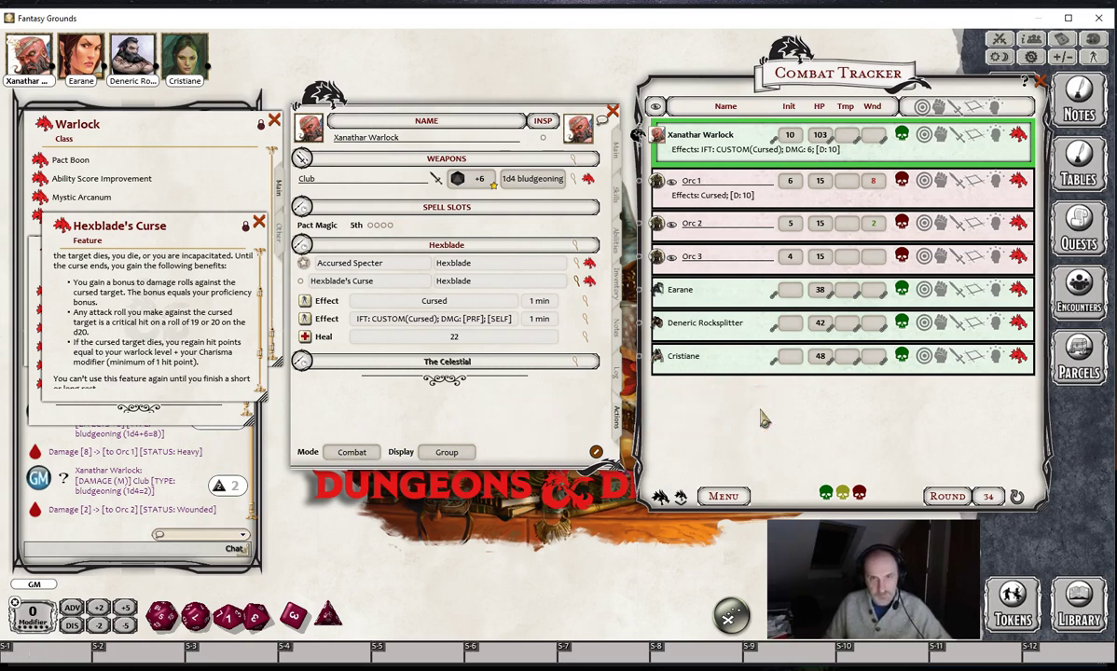
left_click_drag(518, 179, 761, 182)
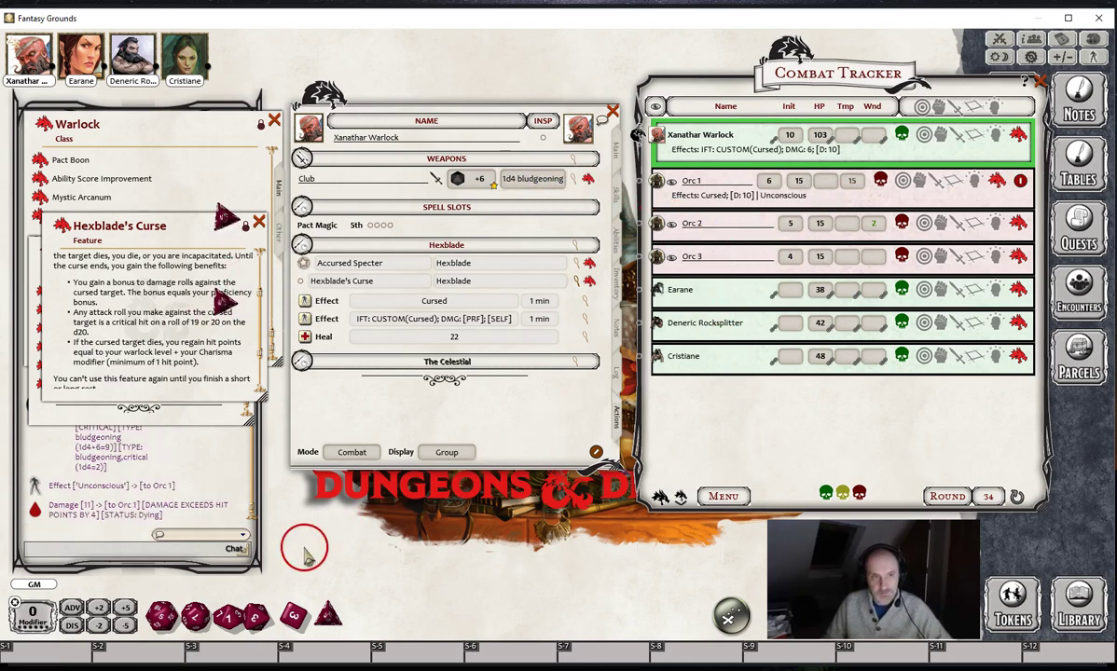
left_click(179, 421)
left_click_drag(178, 259, 195, 169)
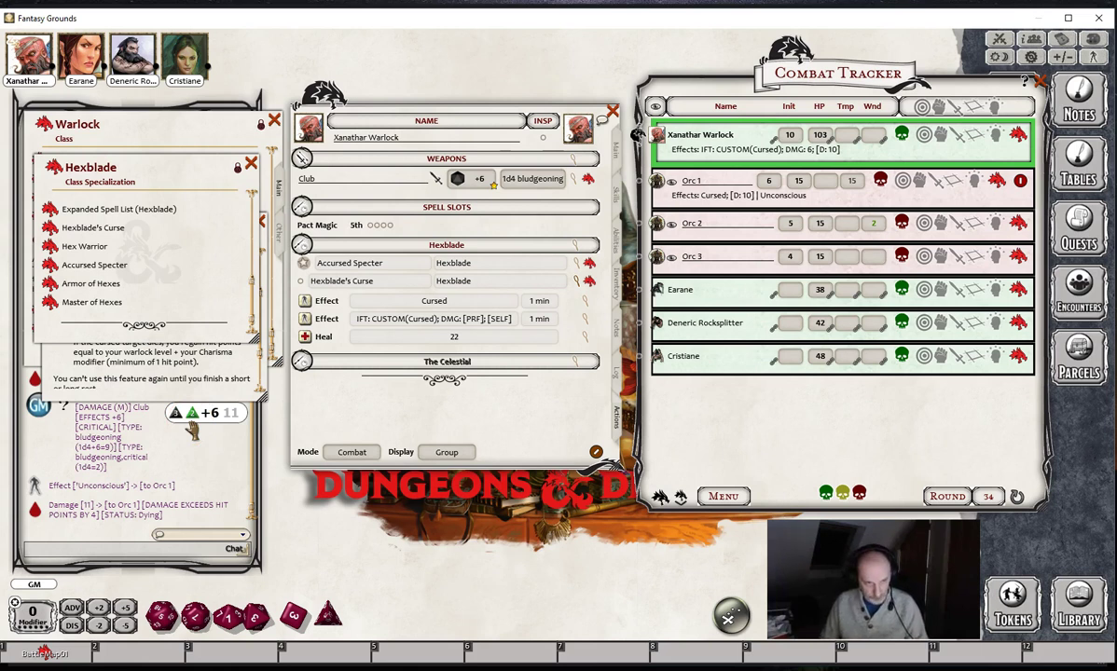
left_click_drag(182, 156, 181, 291)
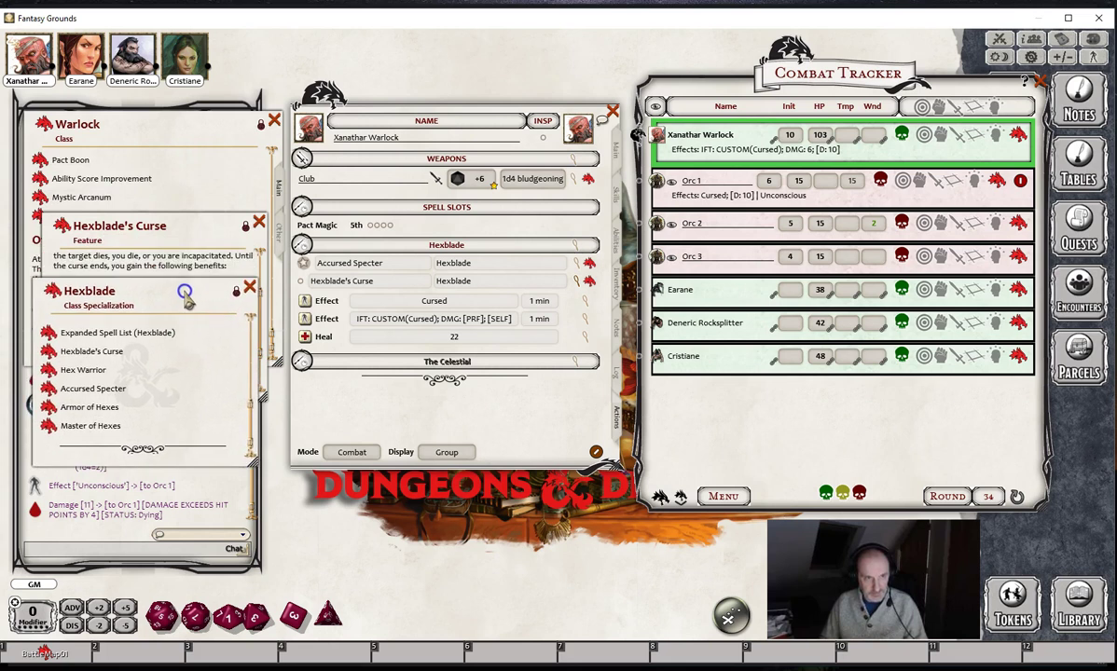
left_click(183, 233)
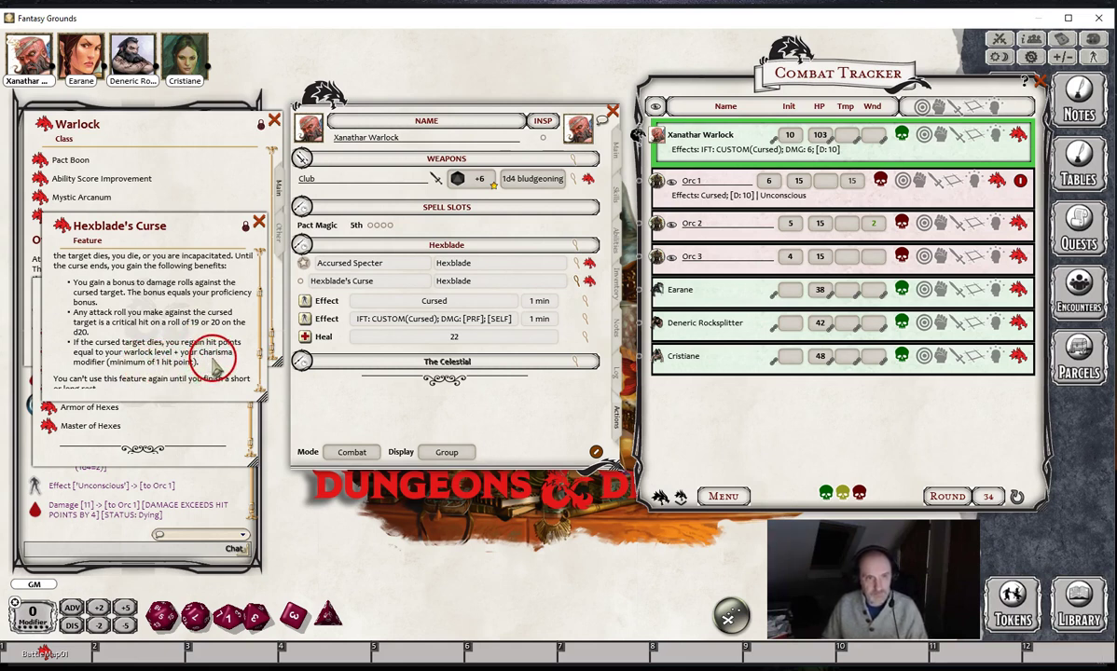
Set the targeting of the Hexblade's Curse heal to Self and check the warlock's Charisma modifier behind the heal amount.
left_click(586, 337)
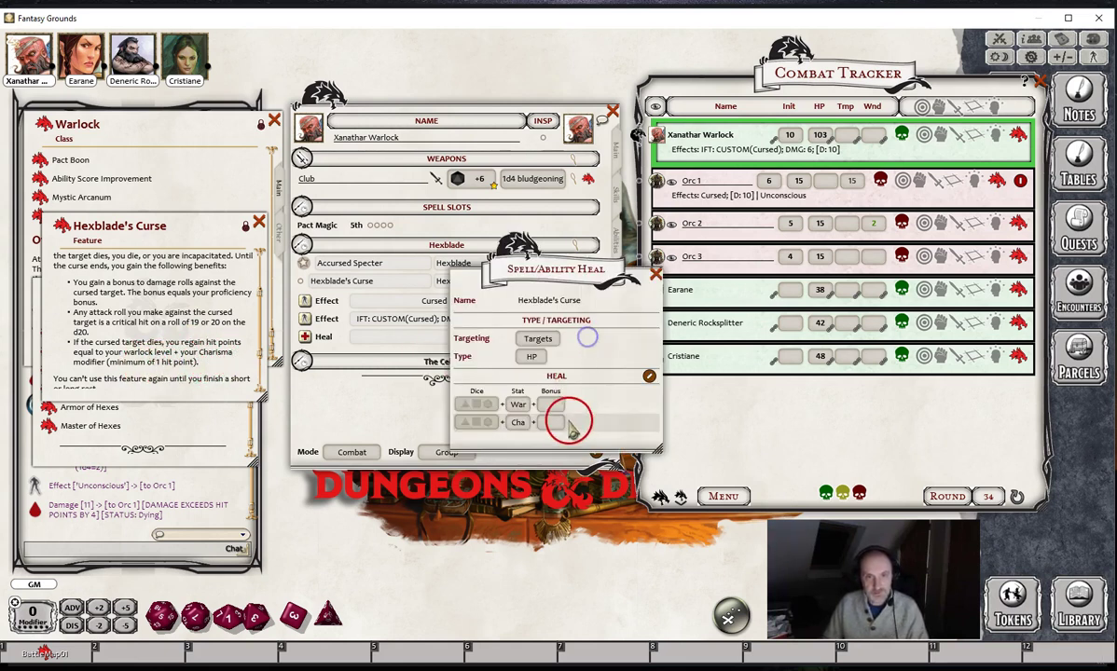
left_click(548, 339)
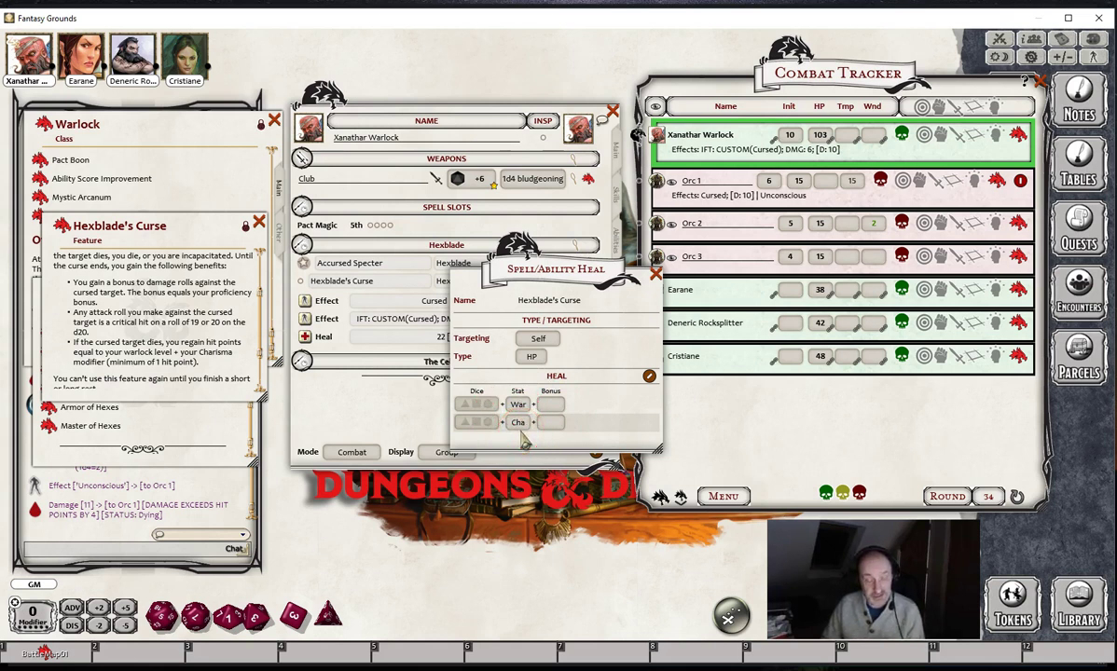
left_click(655, 275)
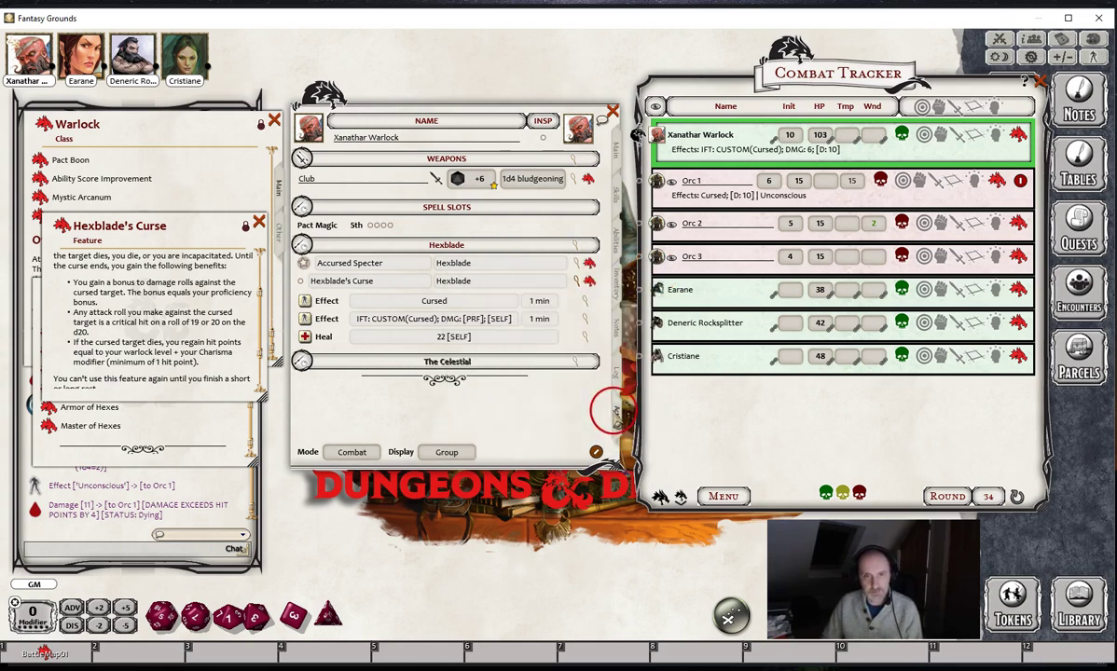
left_click(615, 147)
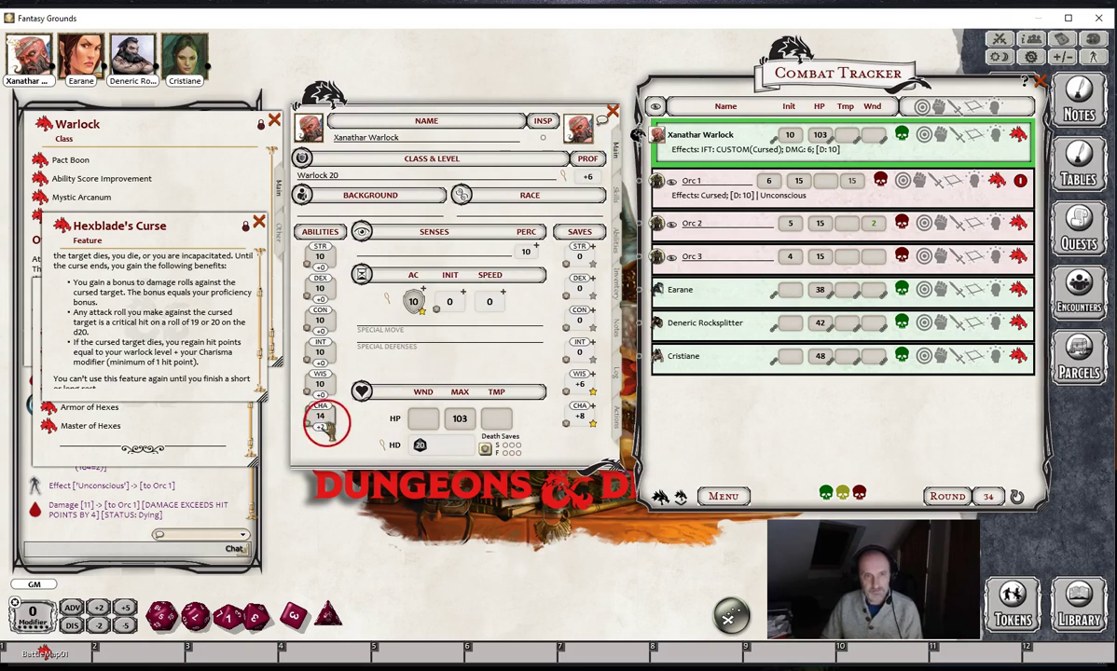
left_click(615, 417)
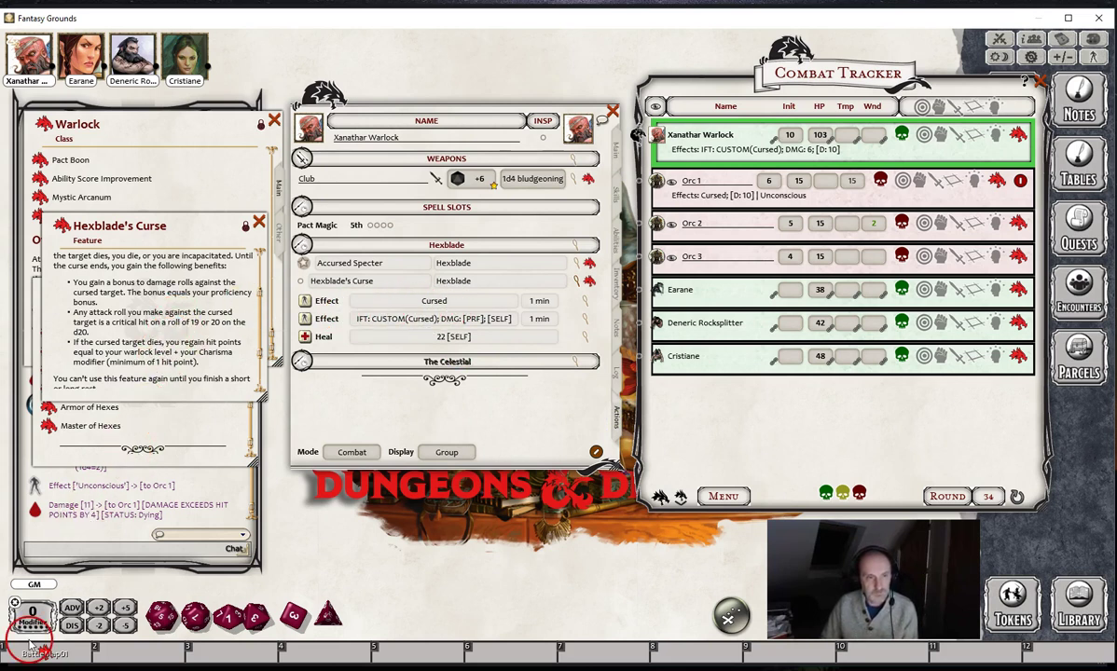
Close the Hexblade's Curse description and read the full Hex Warrior feature of the Hexblade specialization.
left_click(258, 222)
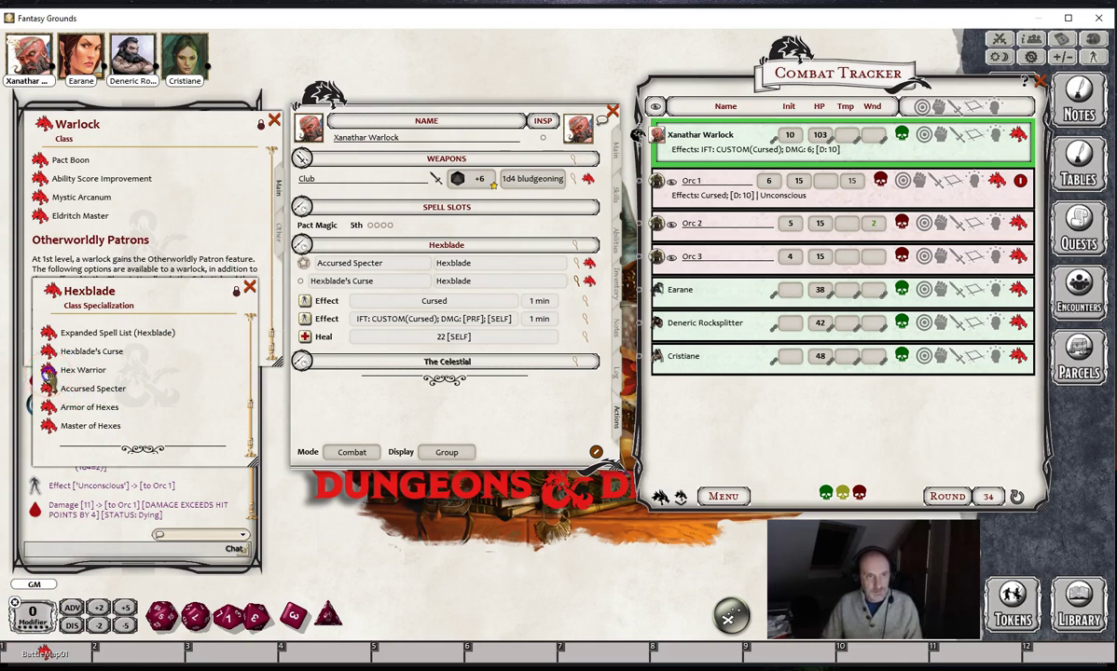
left_click(47, 370)
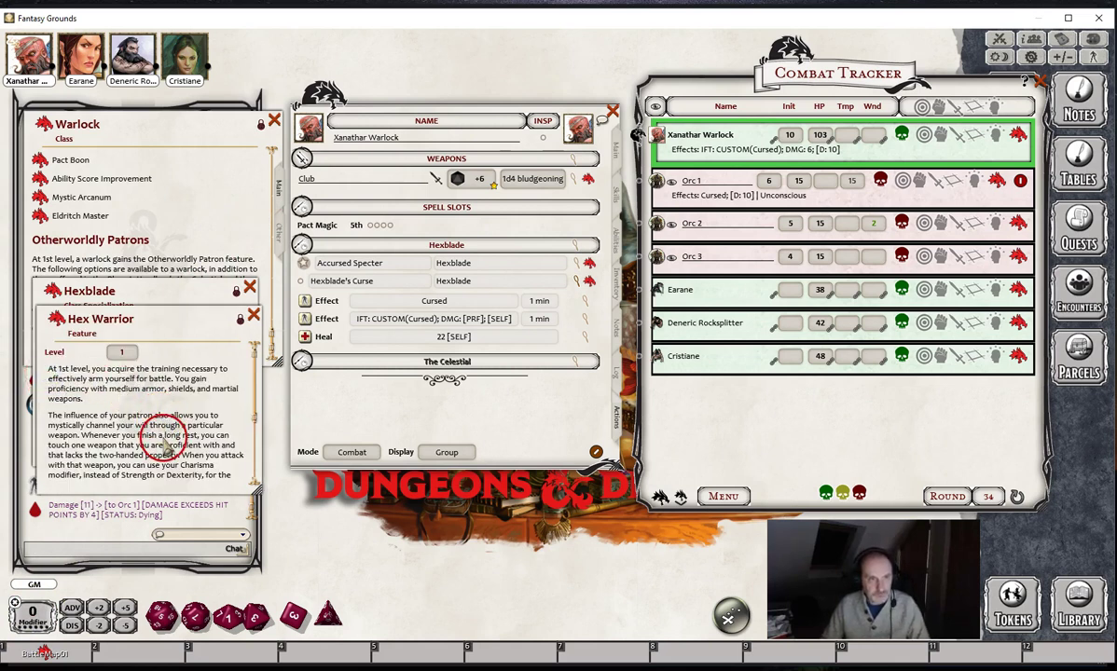
scroll(146, 455, "down", 1)
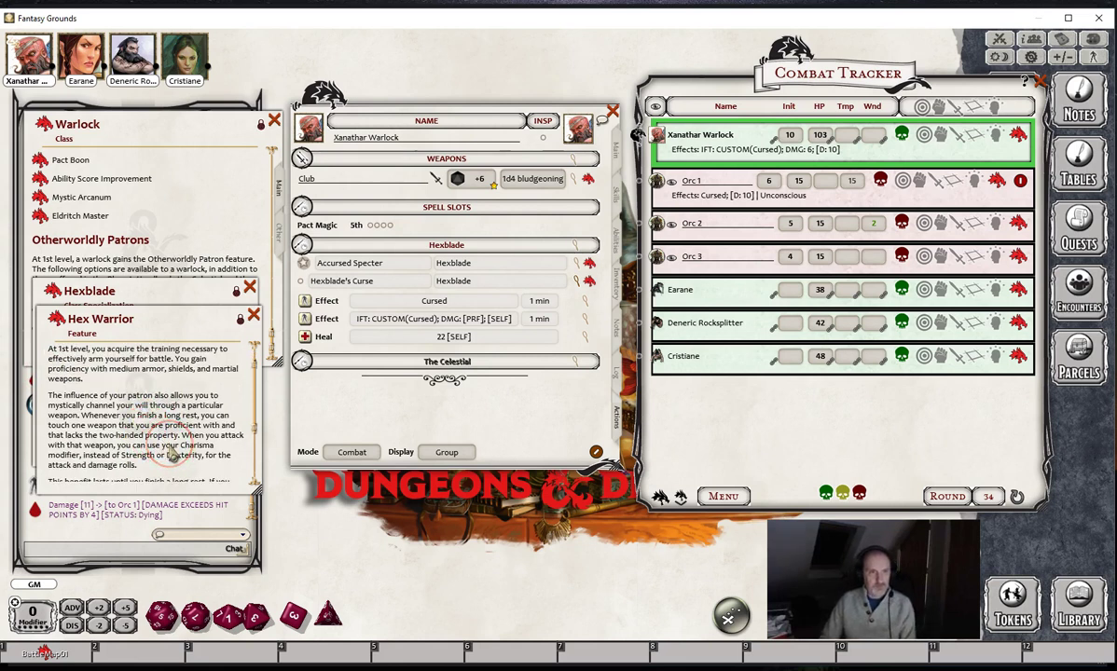
scroll(172, 456, "down", 1)
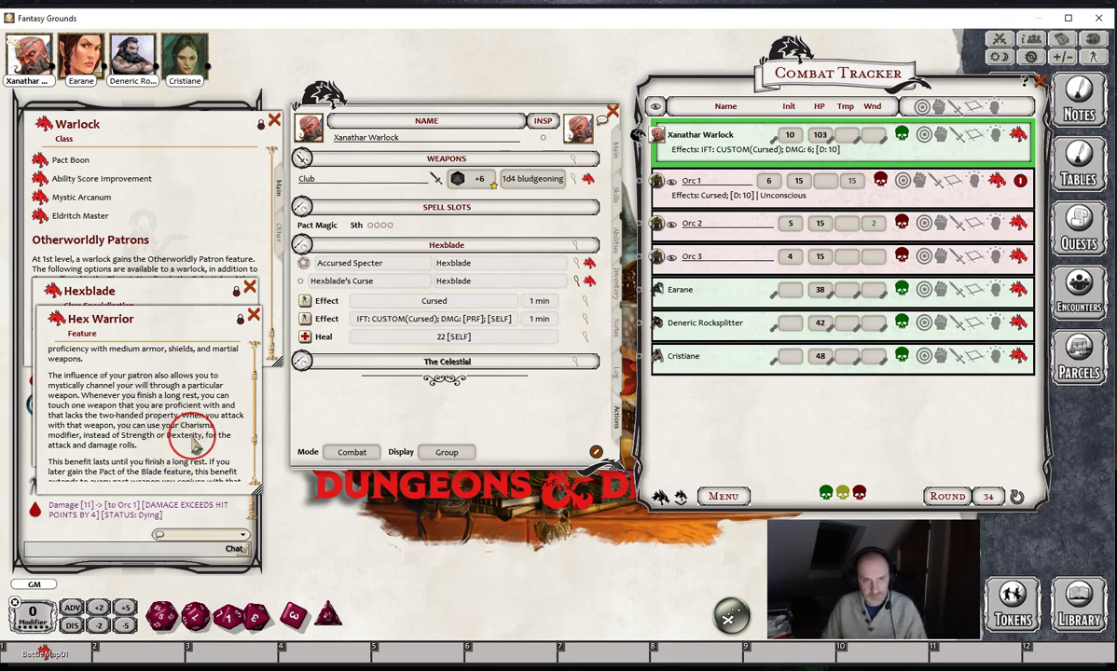
scroll(193, 442, "down", 1)
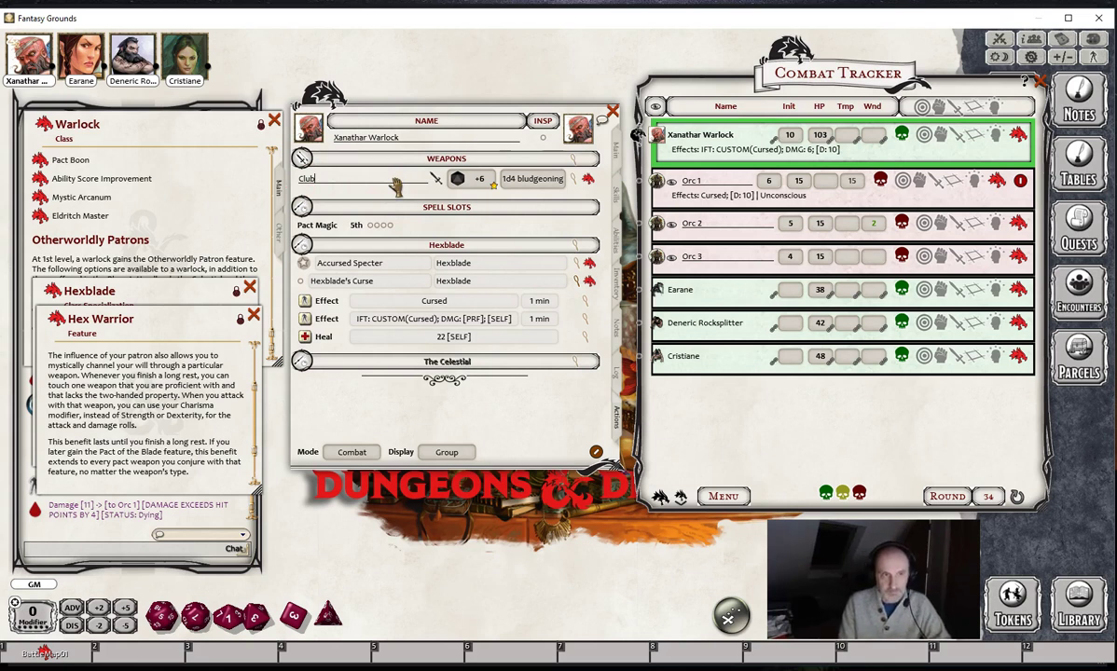
Rename the warlock's Club weapon as "Club (Hex)".
key("shift")
type("Hex")
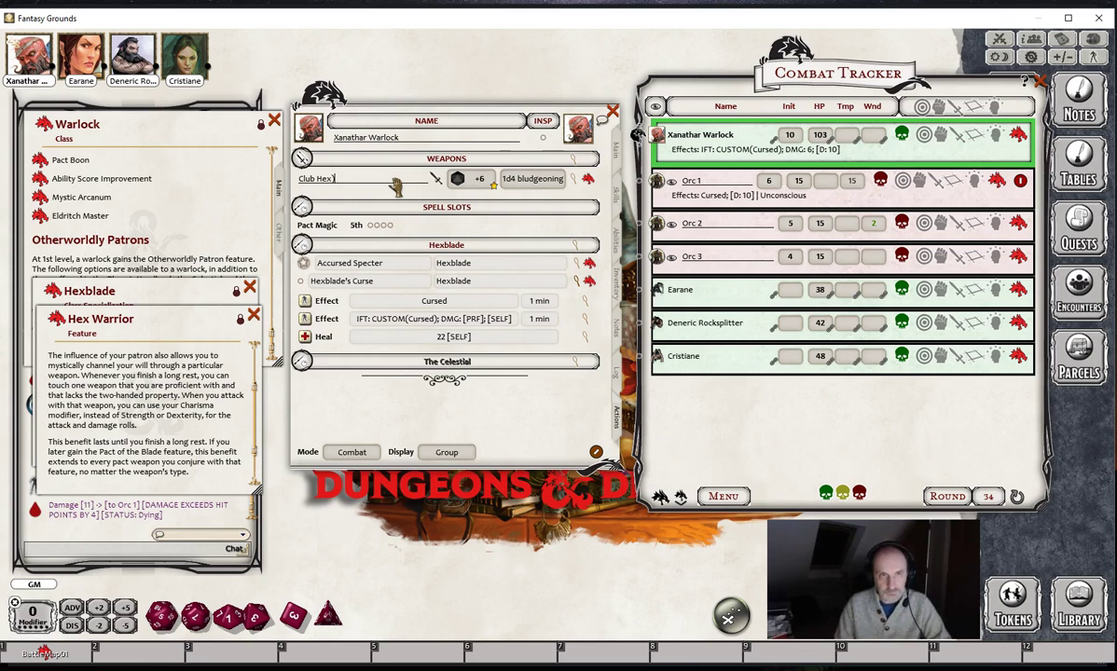
type("(")
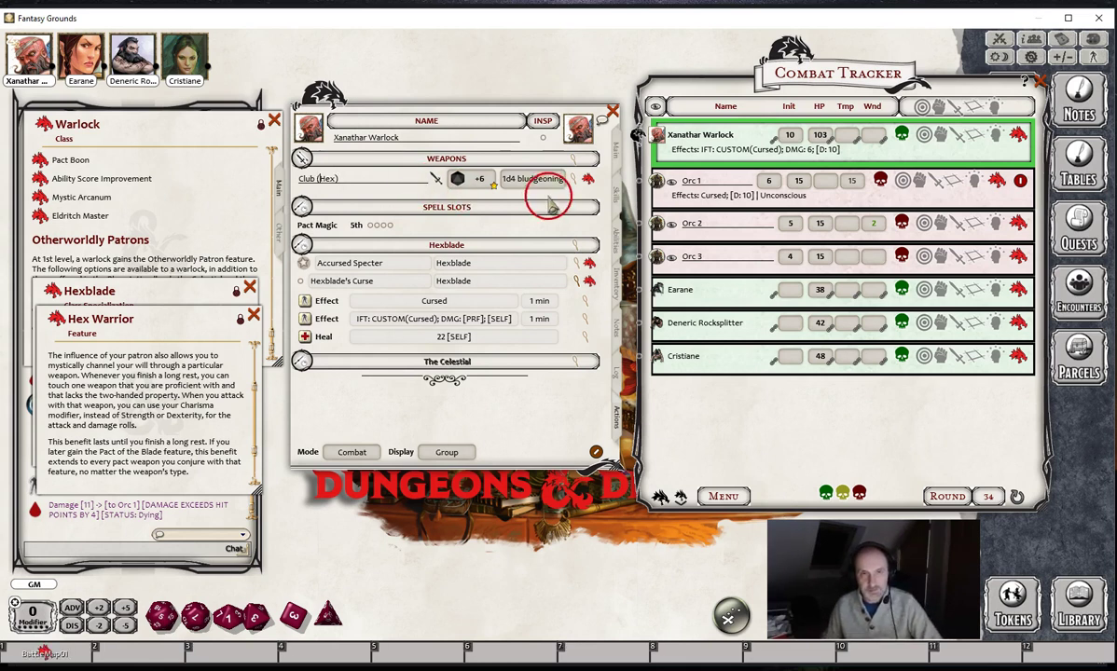
Set both the attack stat and the damage stat of the Club (Hex) weapon to Cha.
left_click(573, 184)
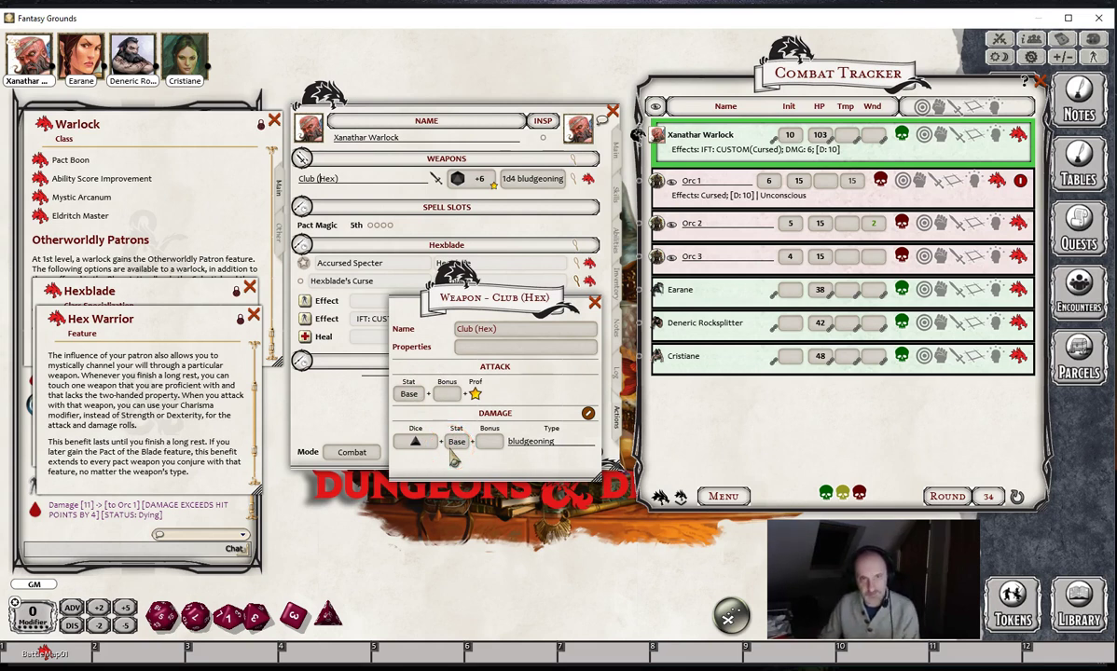
left_click(415, 396)
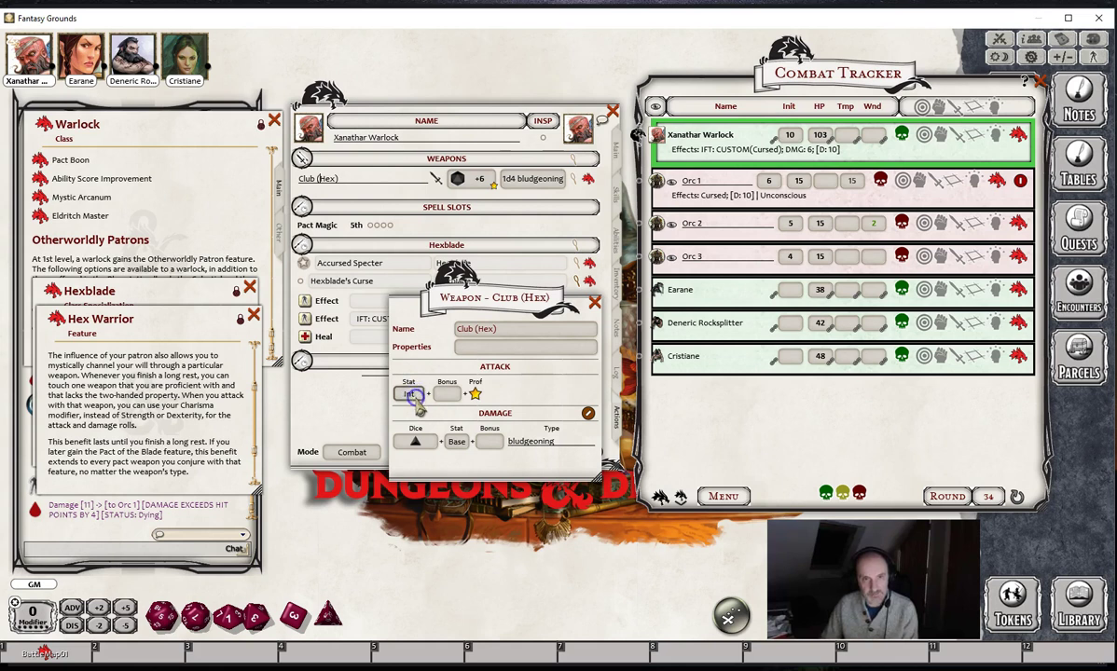
left_click(415, 396)
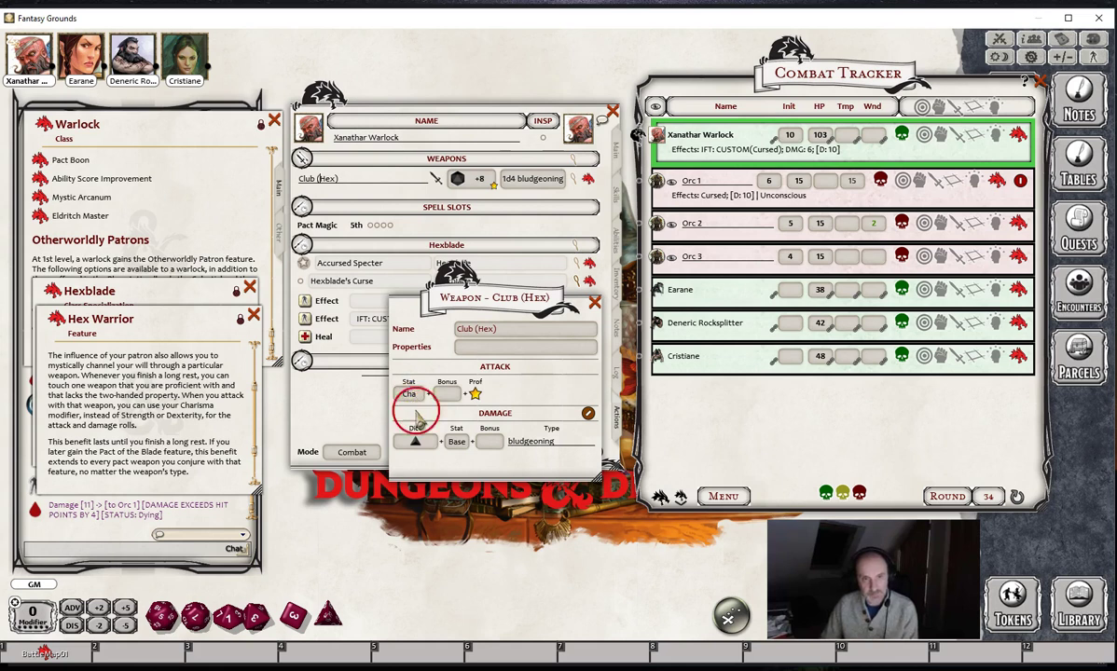
left_click(457, 442)
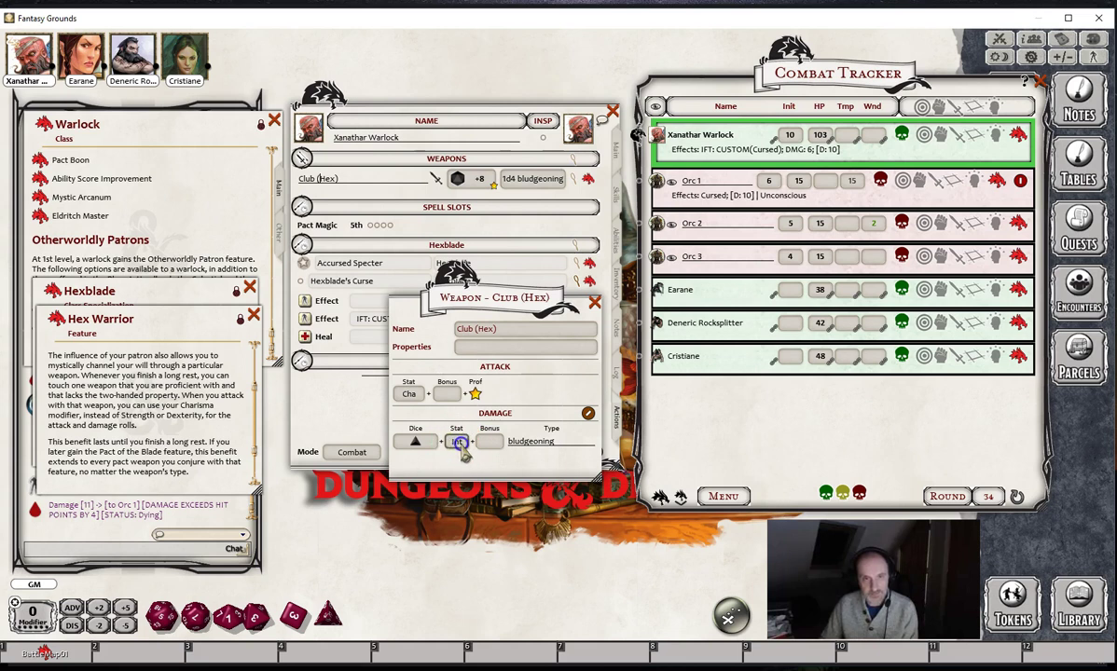
left_click(459, 444)
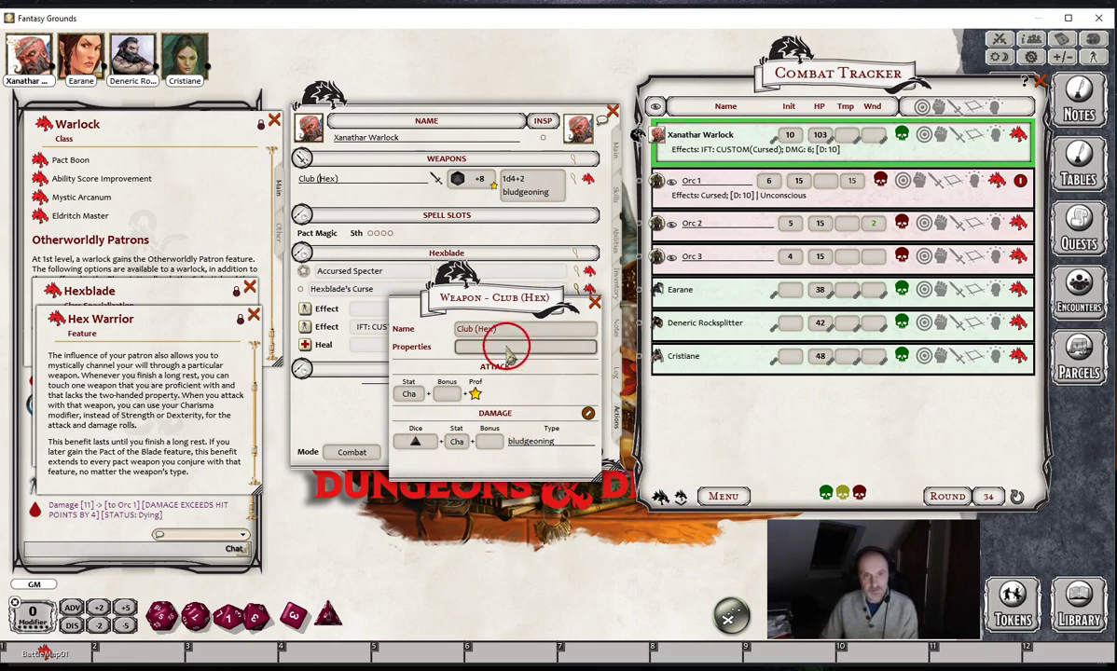
left_click(594, 304)
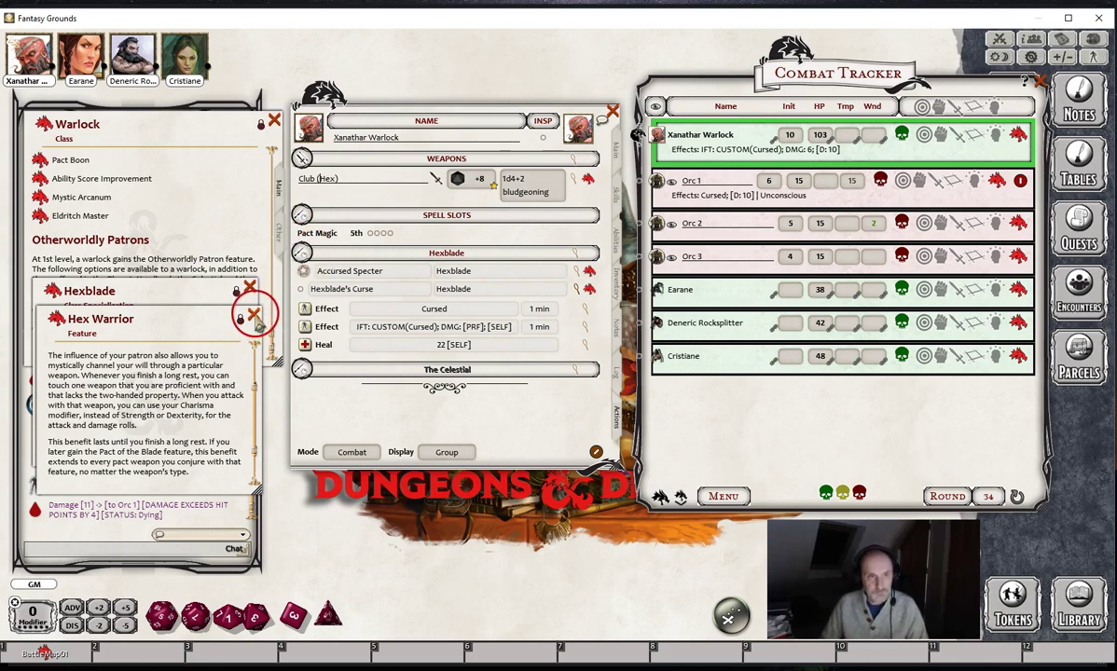
Close the Hex Warrior description and read the Accursed Specter feature through to its linked Specter NPC.
left_click(252, 315)
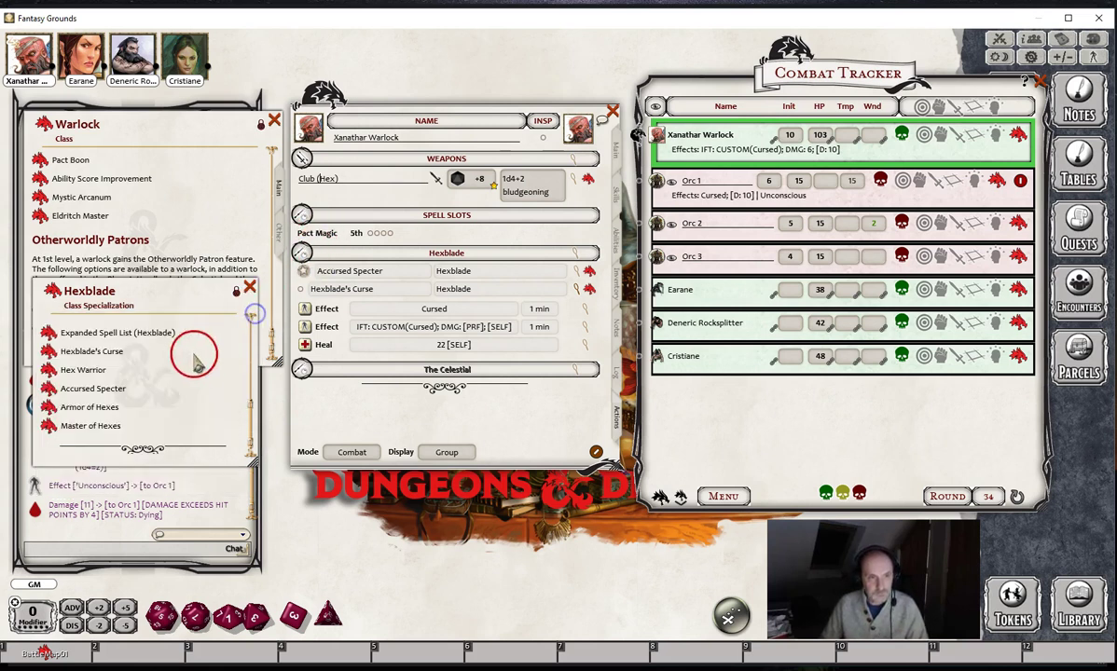
left_click(48, 388)
left_click_drag(187, 343, 177, 318)
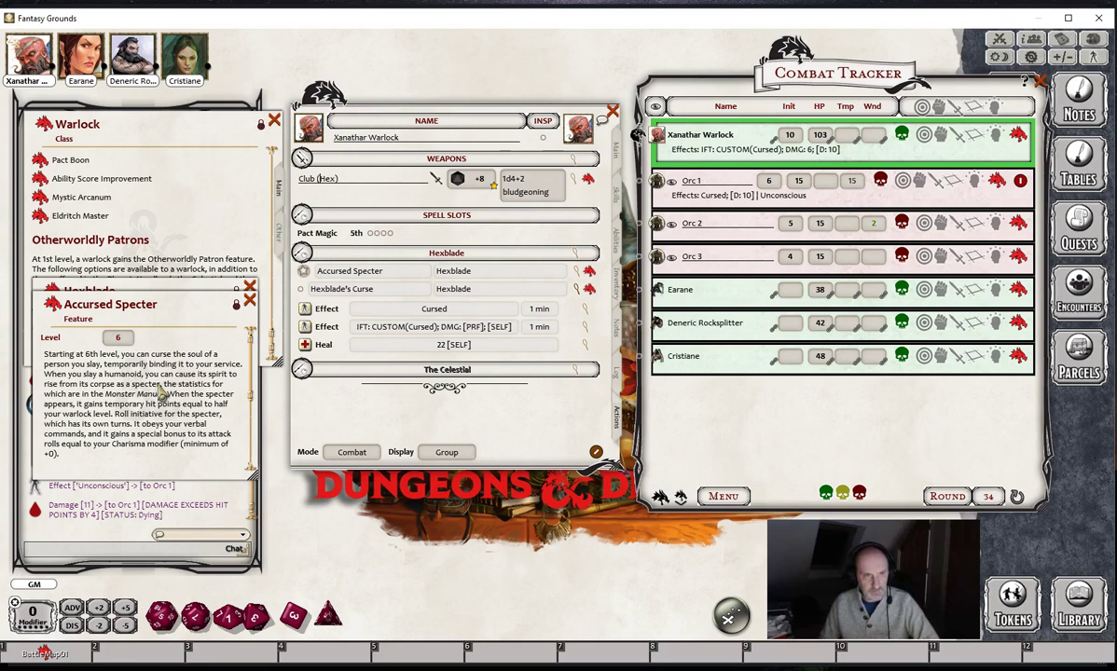
scroll(161, 396, "down", 3)
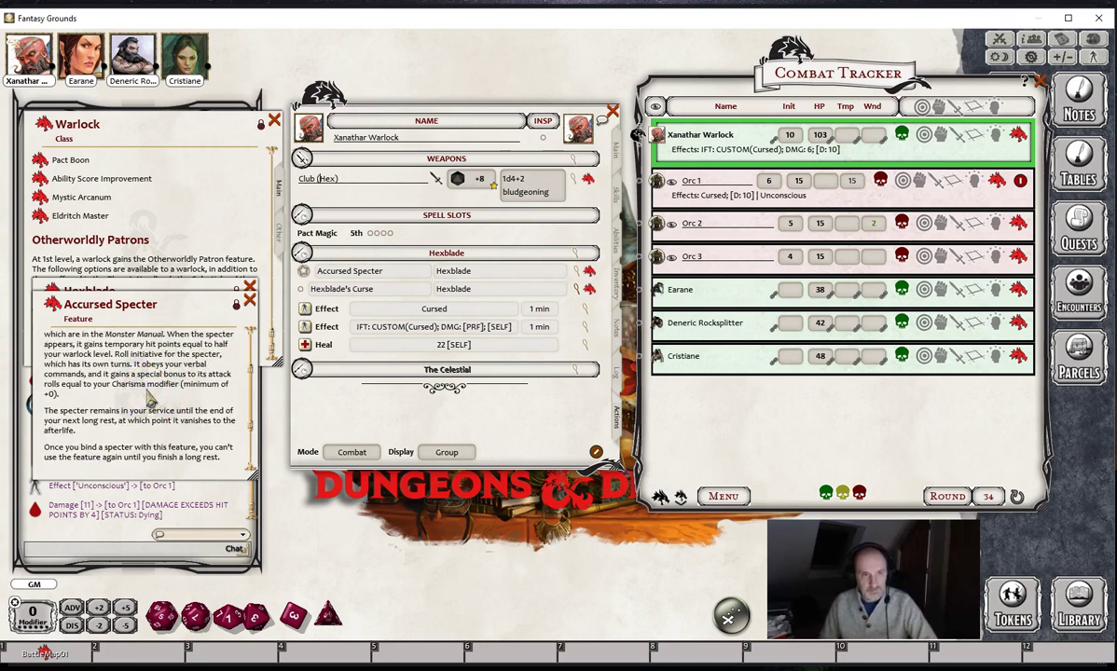
scroll(149, 396, "down", 1)
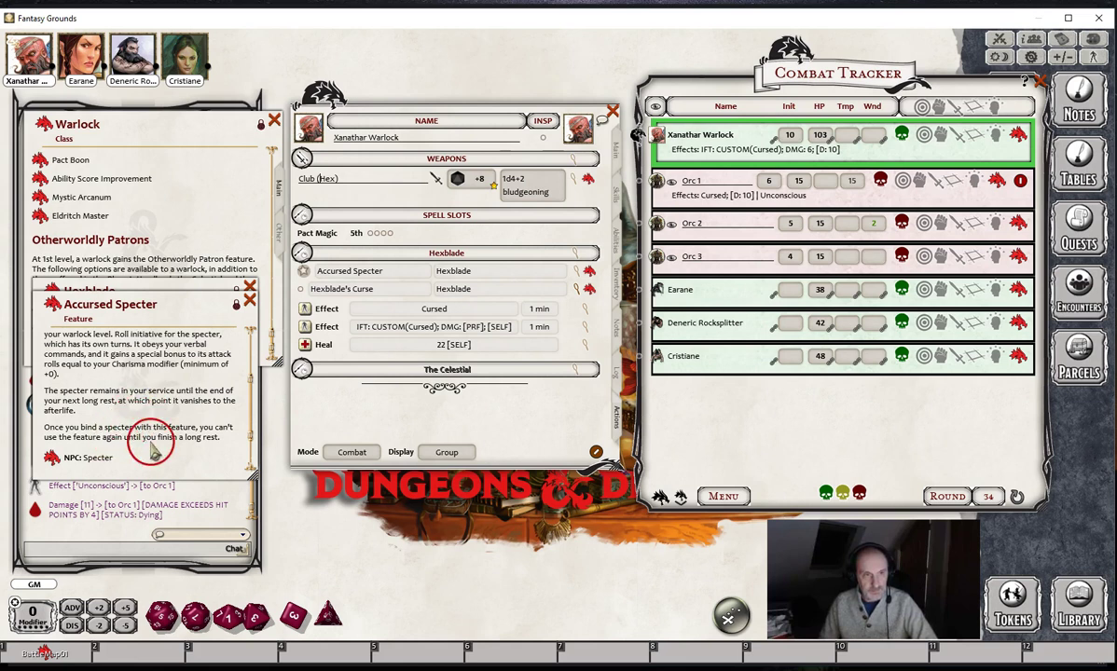
scroll(151, 443, "down", 1)
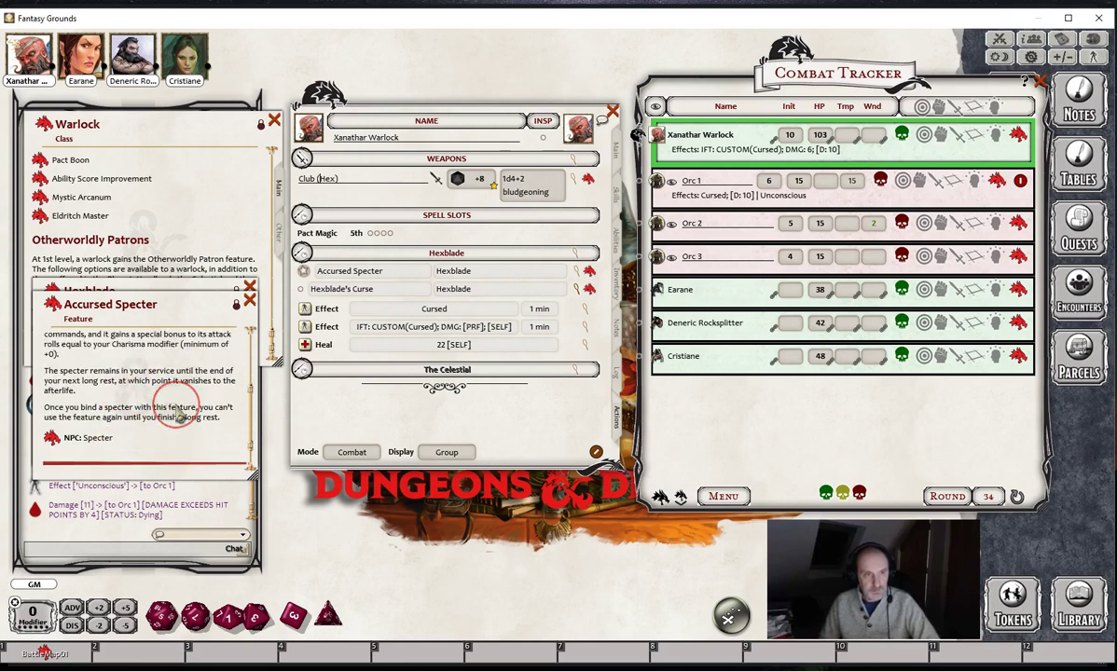
scroll(168, 407, "up", 1)
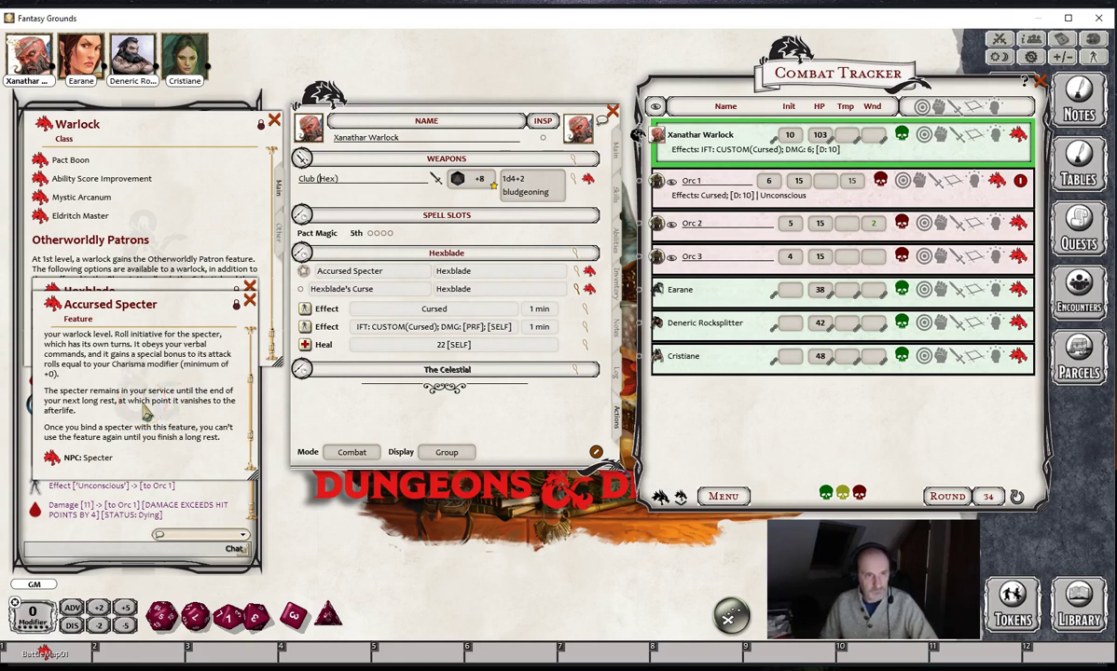
scroll(145, 412, "down", 2)
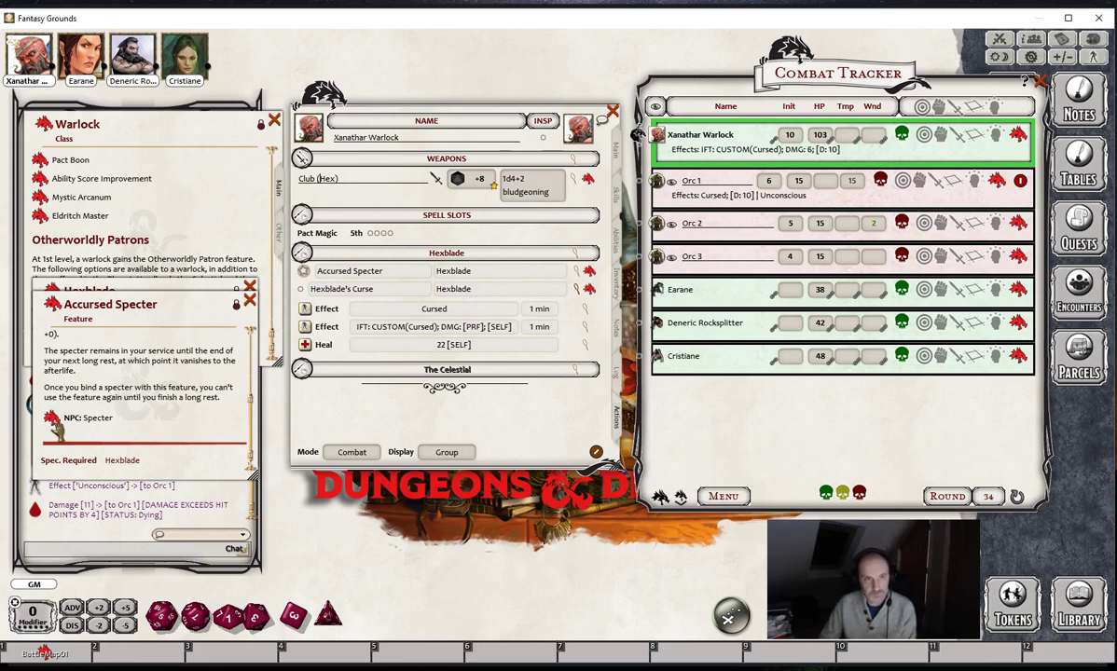
Add the Specter NPC from the Accursed Specter feature to the combat tracker and change its faction from hostile to friendly.
left_click(52, 422)
left_click_drag(52, 422, 741, 196)
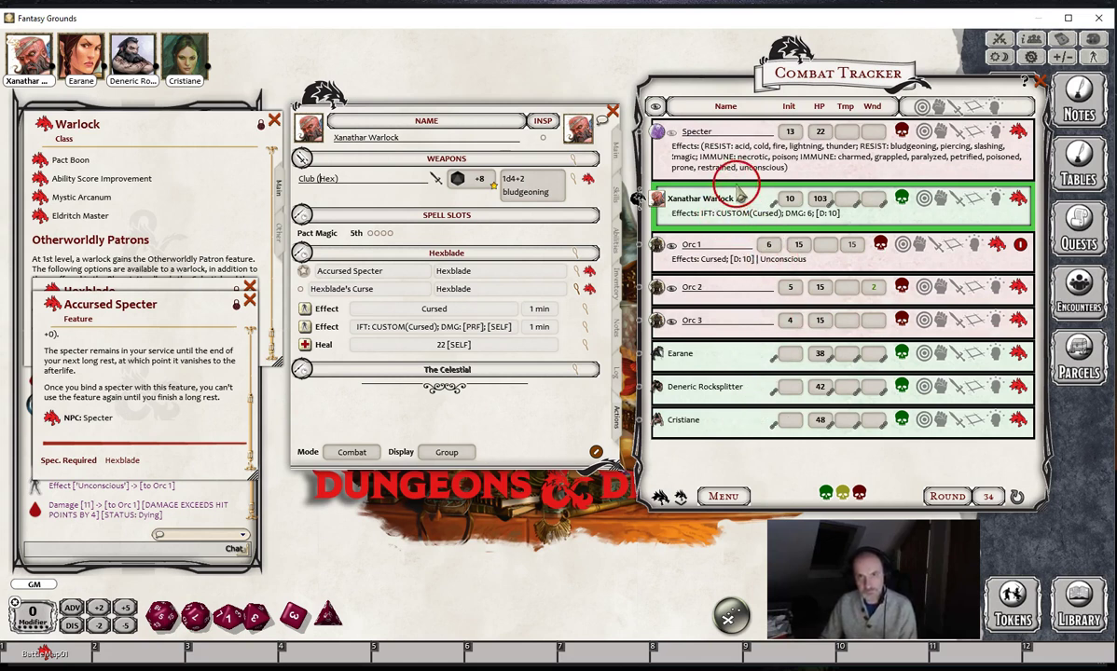
left_click(672, 136)
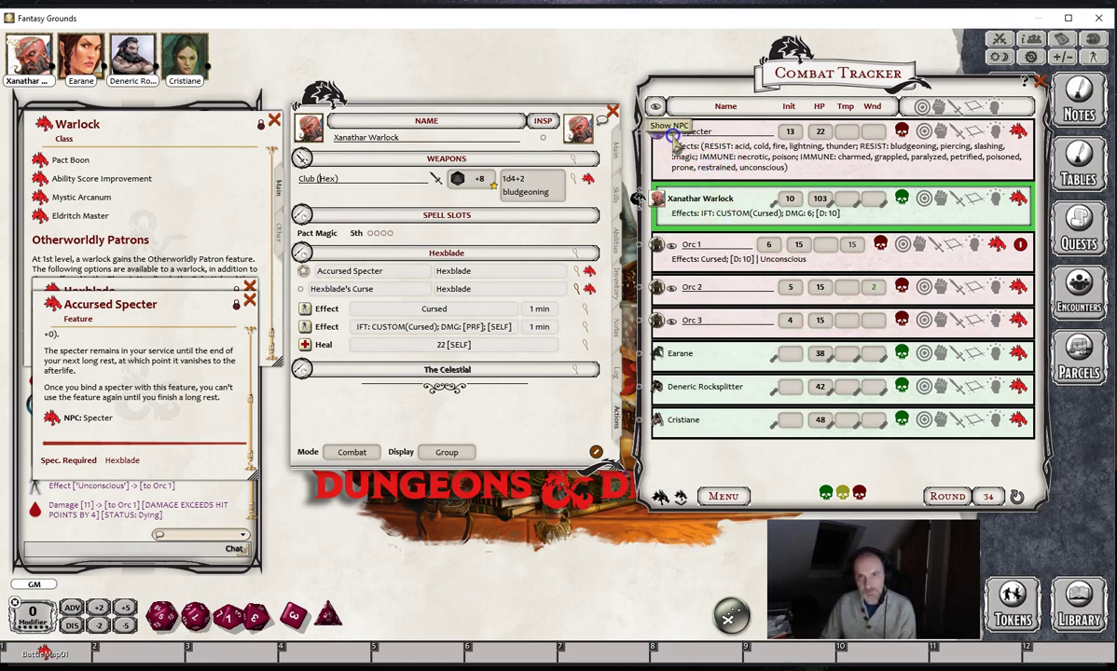
left_click_drag(675, 139, 908, 142)
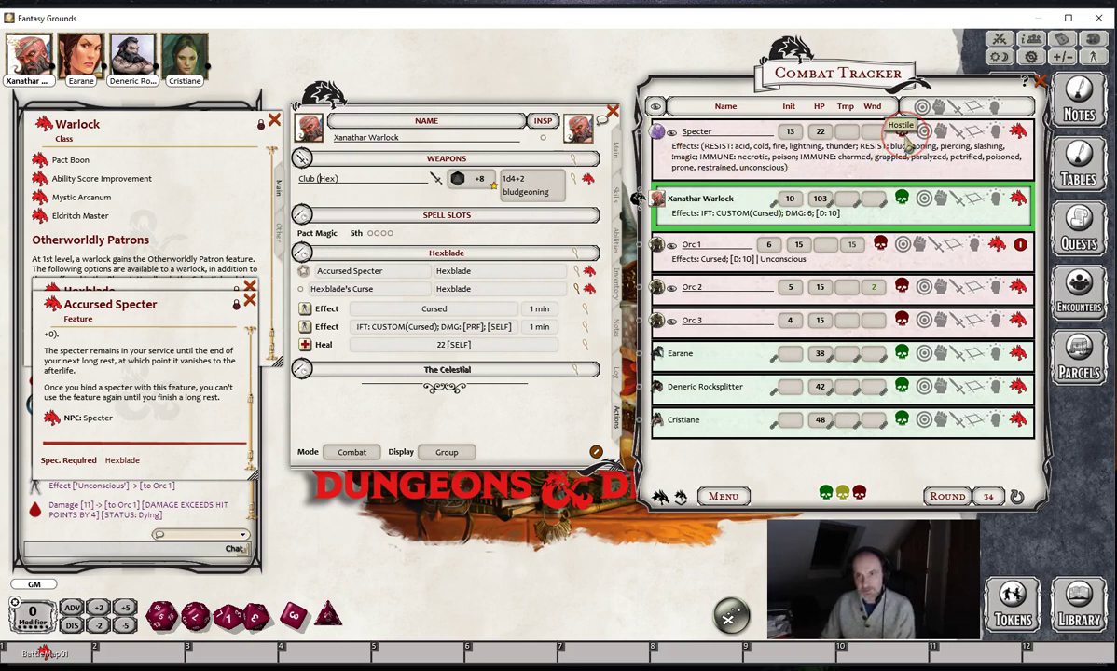
left_click(903, 132)
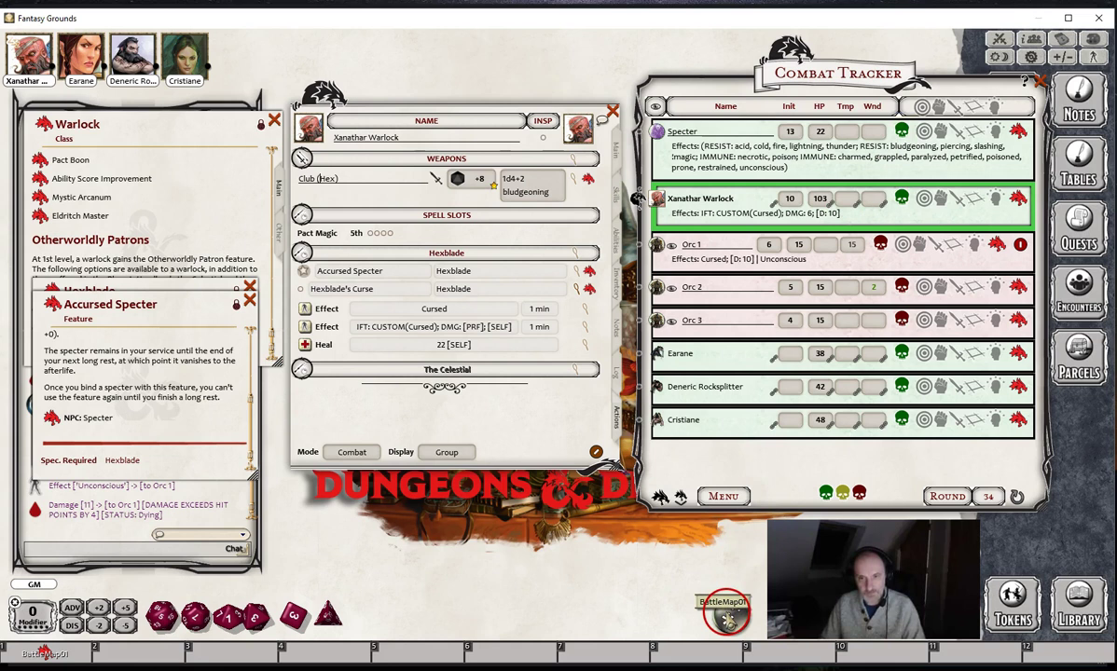
Place the party and Specter tokens on BattleMap01 and rearrange them into separate squares around the room.
left_click(726, 612)
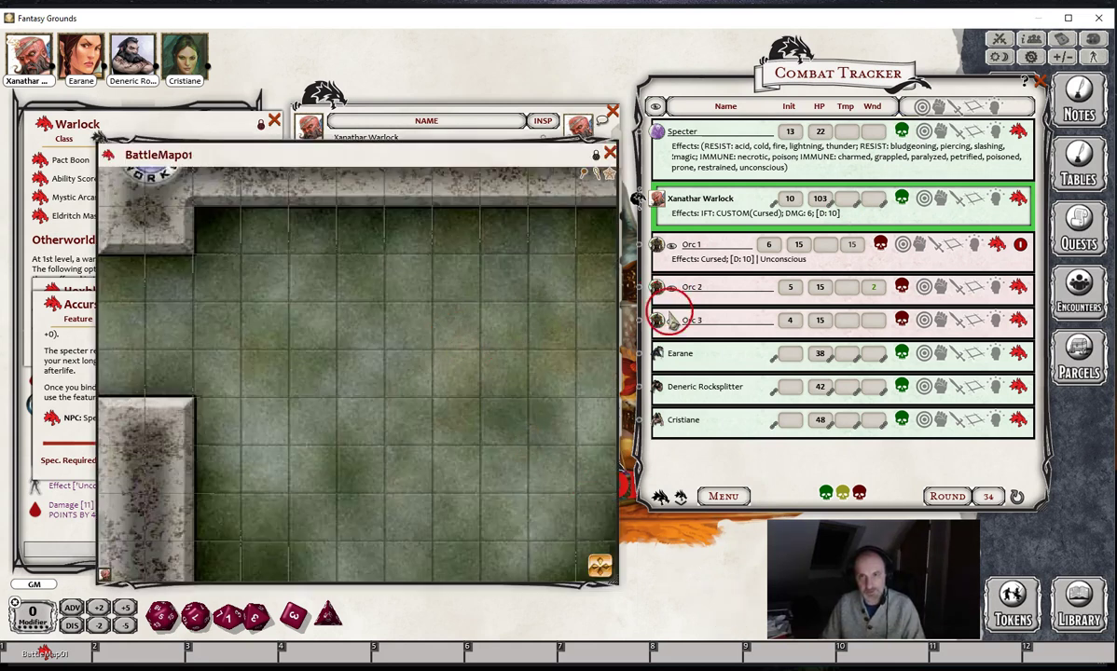
left_click_drag(825, 493, 502, 484)
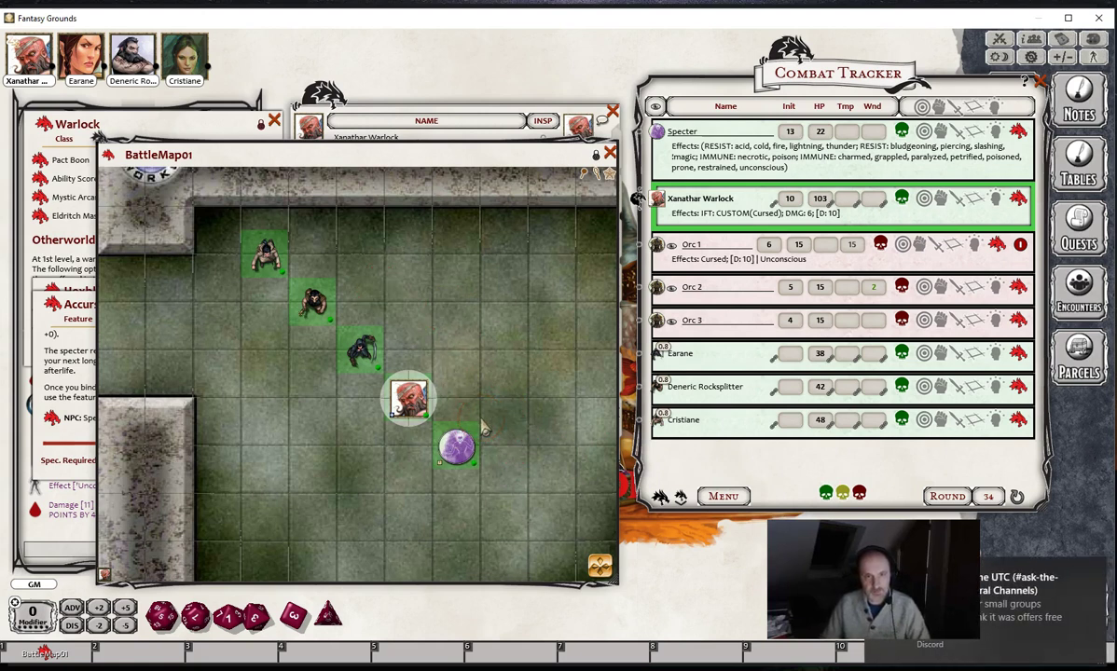
left_click_drag(482, 446, 512, 375)
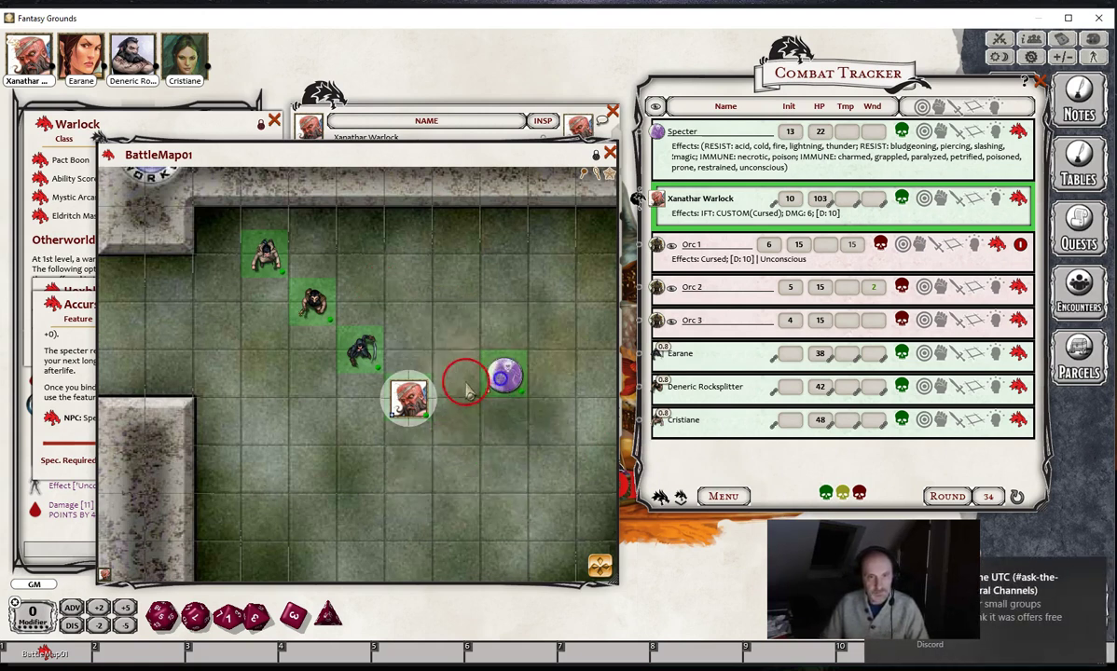
left_click_drag(407, 396, 456, 326)
left_click_drag(356, 356, 409, 382)
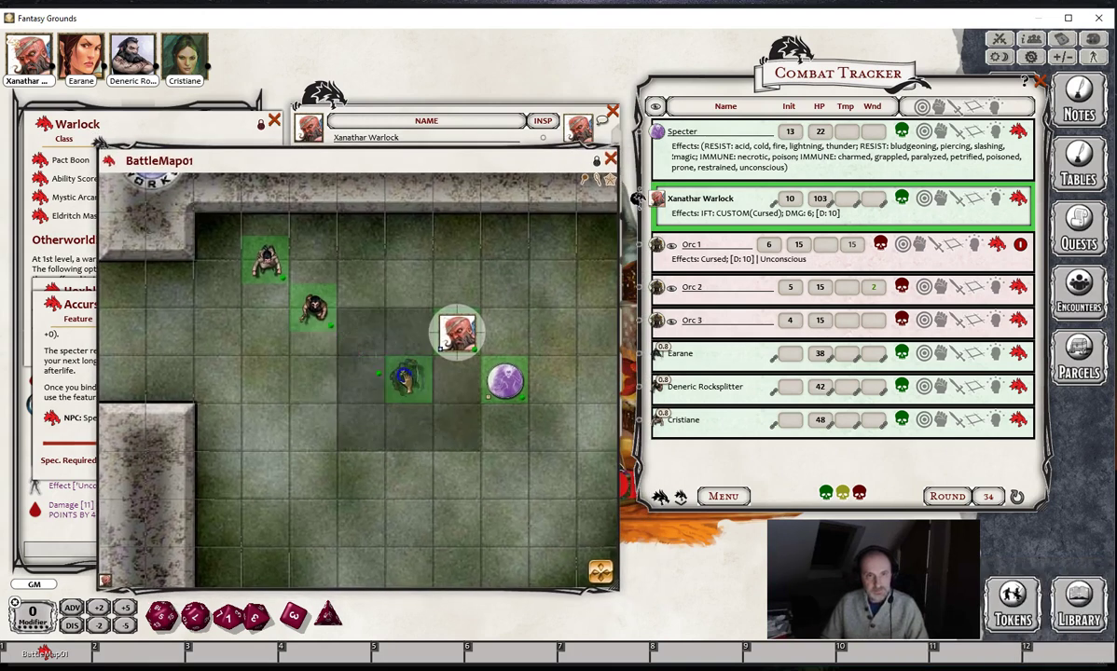
left_click_drag(334, 322, 317, 331)
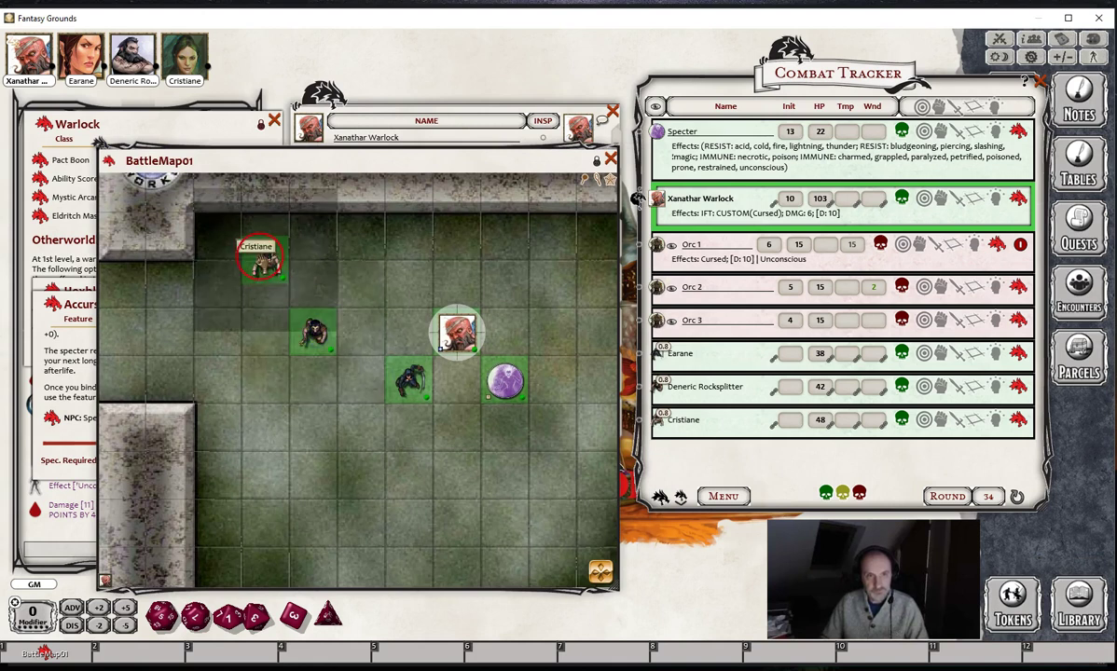
left_click_drag(264, 253, 360, 282)
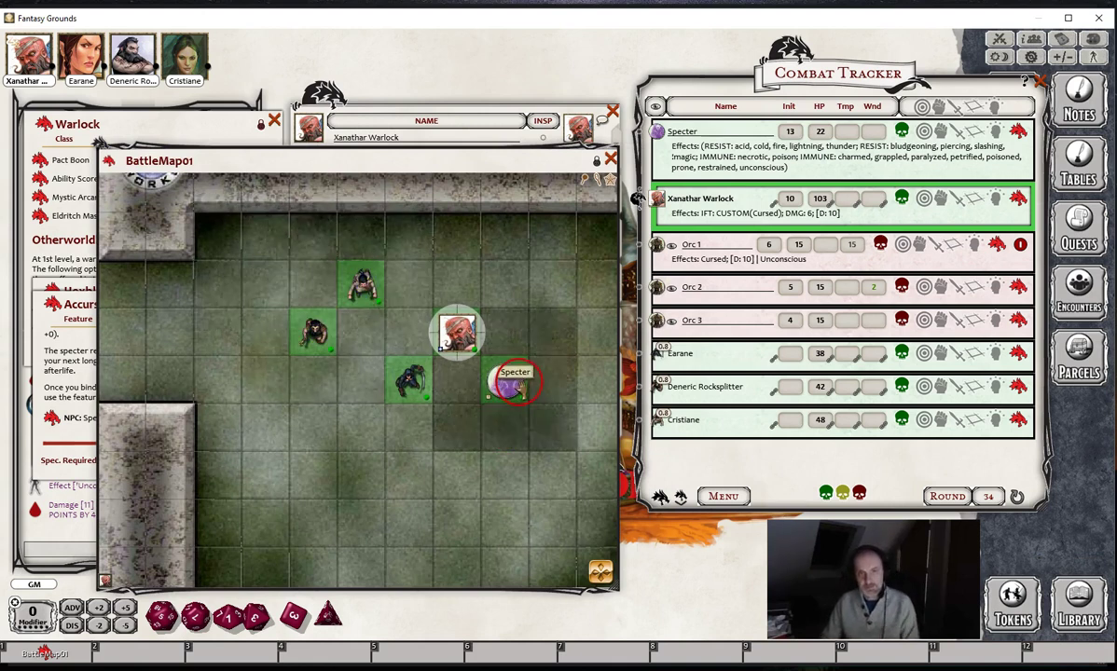
Share the Specter's combat tracker record with Xanathar Warlock's player and bring the player's session into view.
left_click(691, 317)
left_click(720, 214)
left_click(1018, 132)
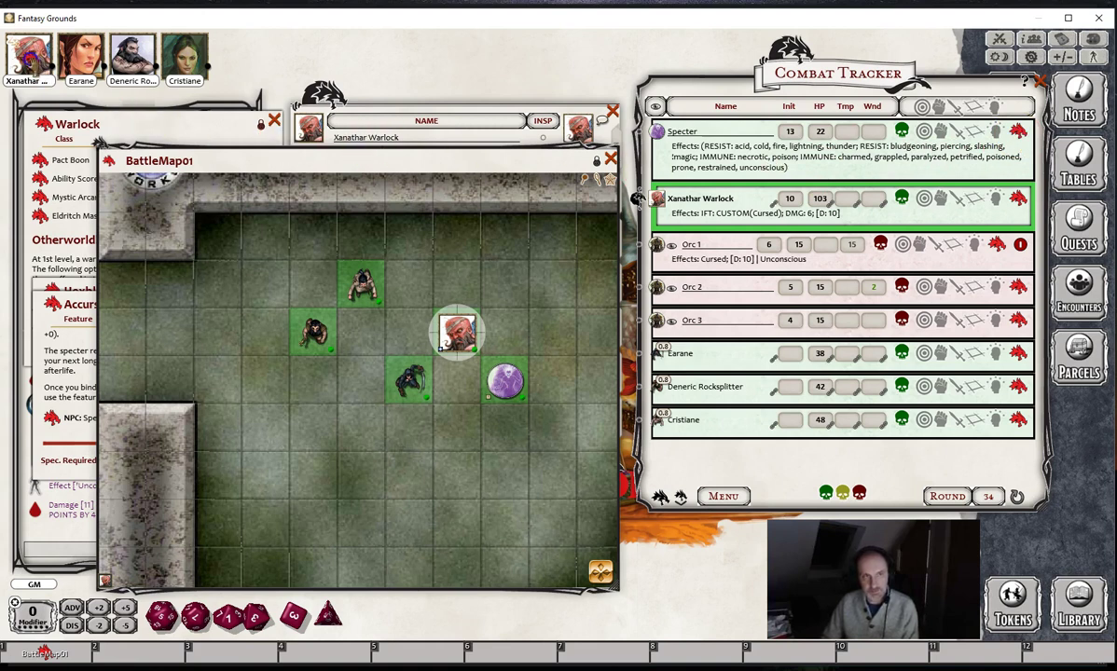
left_click_drag(1018, 132, 30, 59)
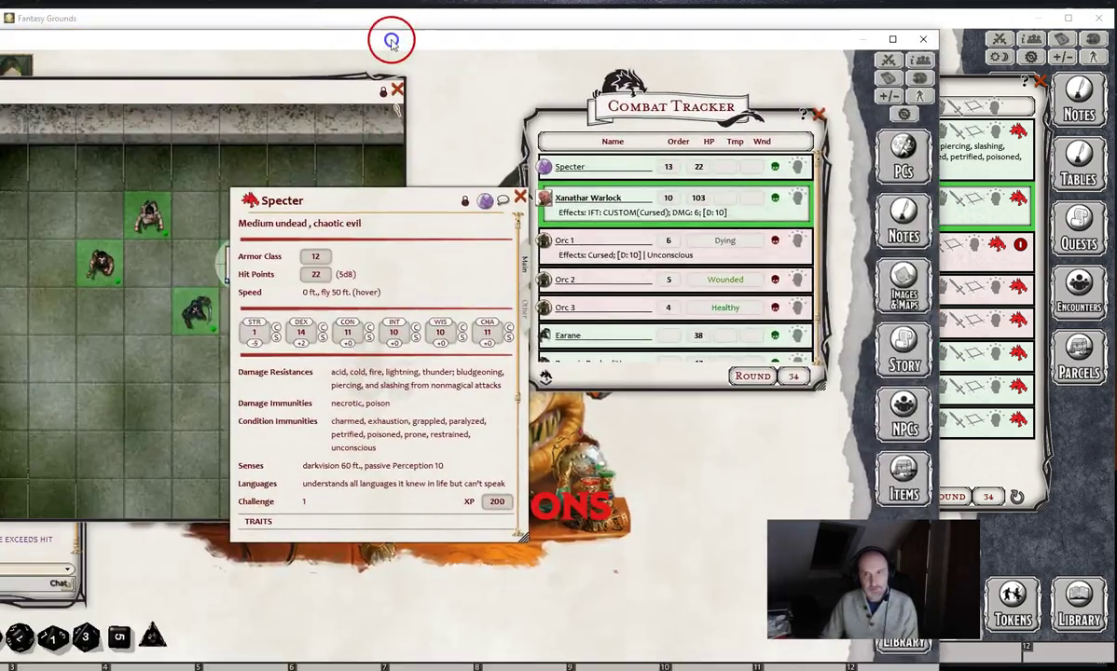
left_click_drag(411, 30, 542, 20)
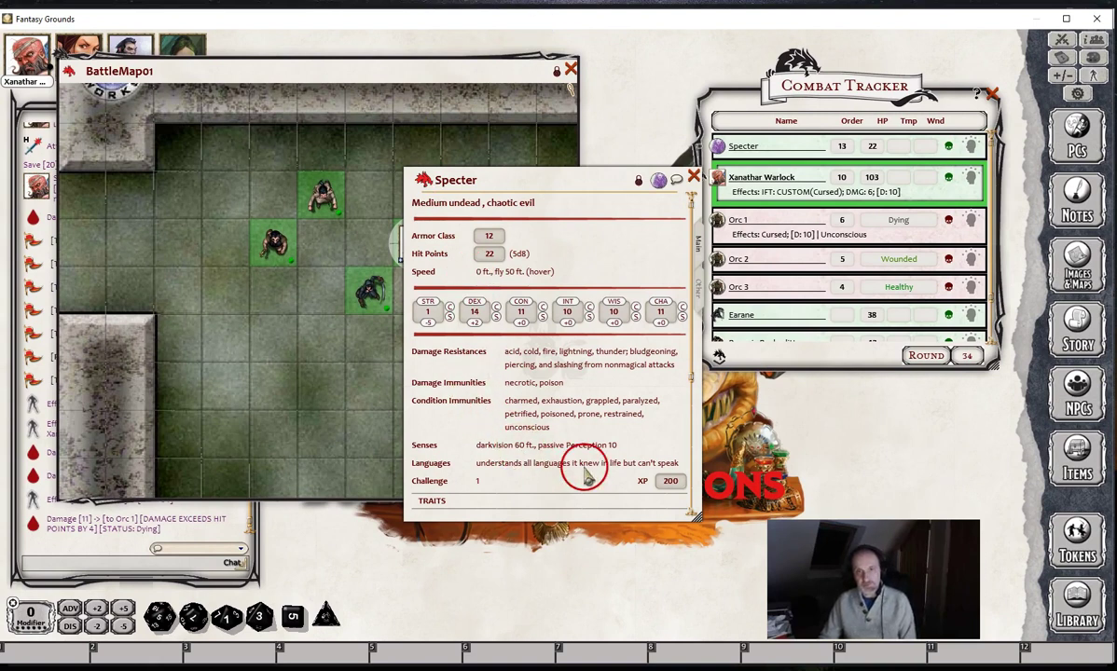
Clear the Specter sheet off the player's map and plot a 15 ft move path for the Specter token.
left_click_drag(570, 183, 756, 163)
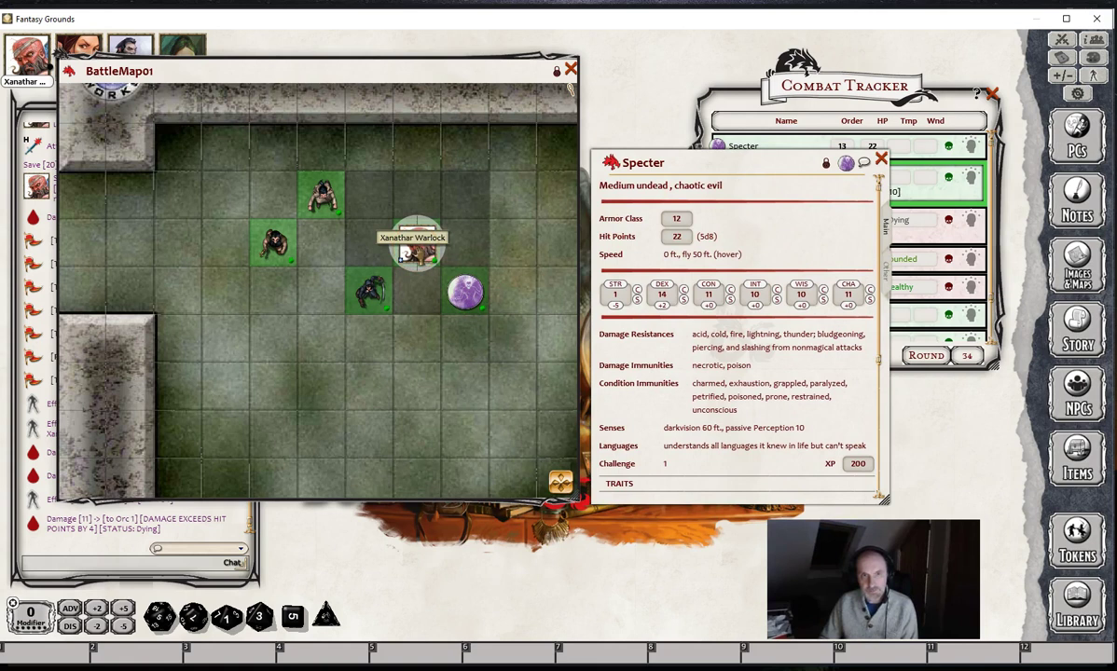
left_click(462, 296)
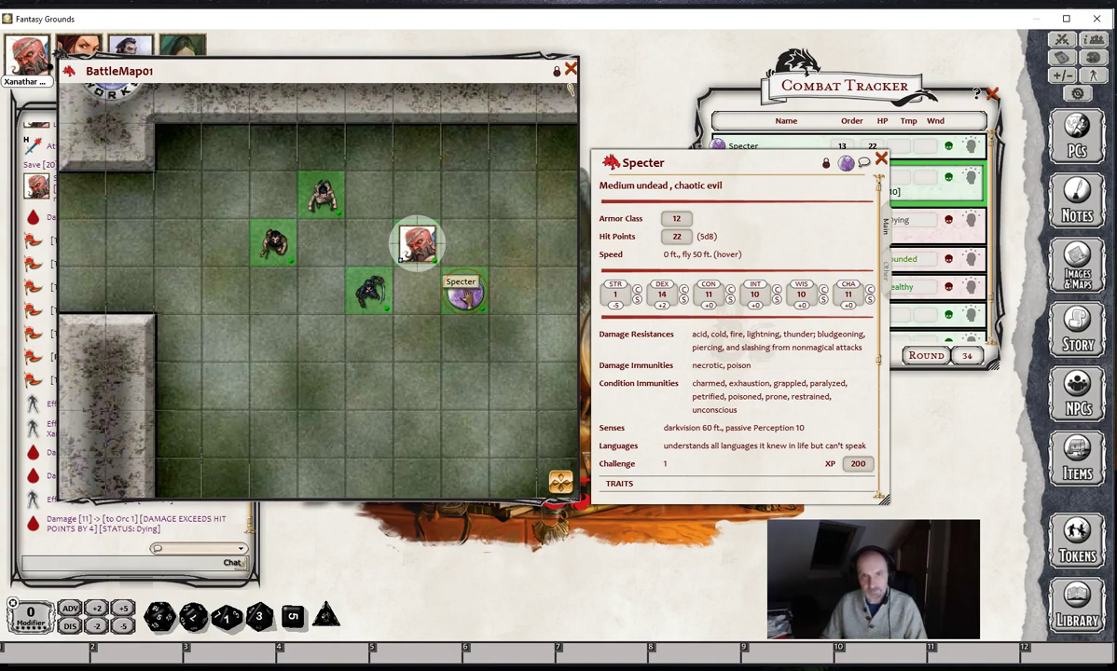
left_click_drag(463, 294, 368, 410)
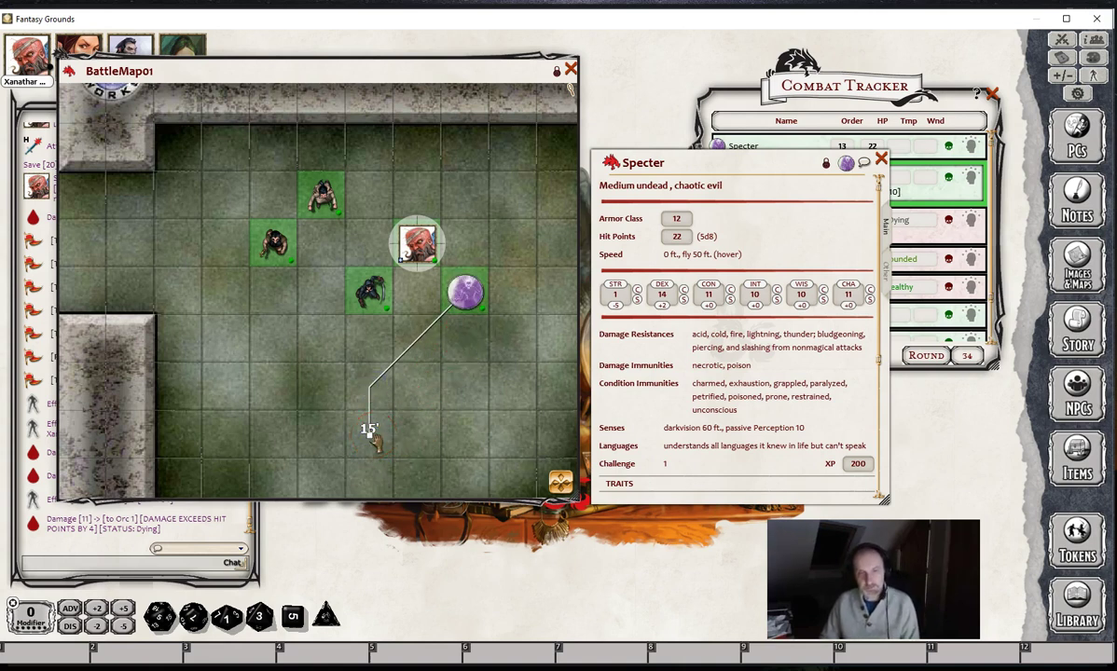
Use the Specter's Life Drain, applying its attack and damage to Orc 1 and its Constitution save to Orc 2, and close the sheet.
left_click_drag(758, 163, 259, 155)
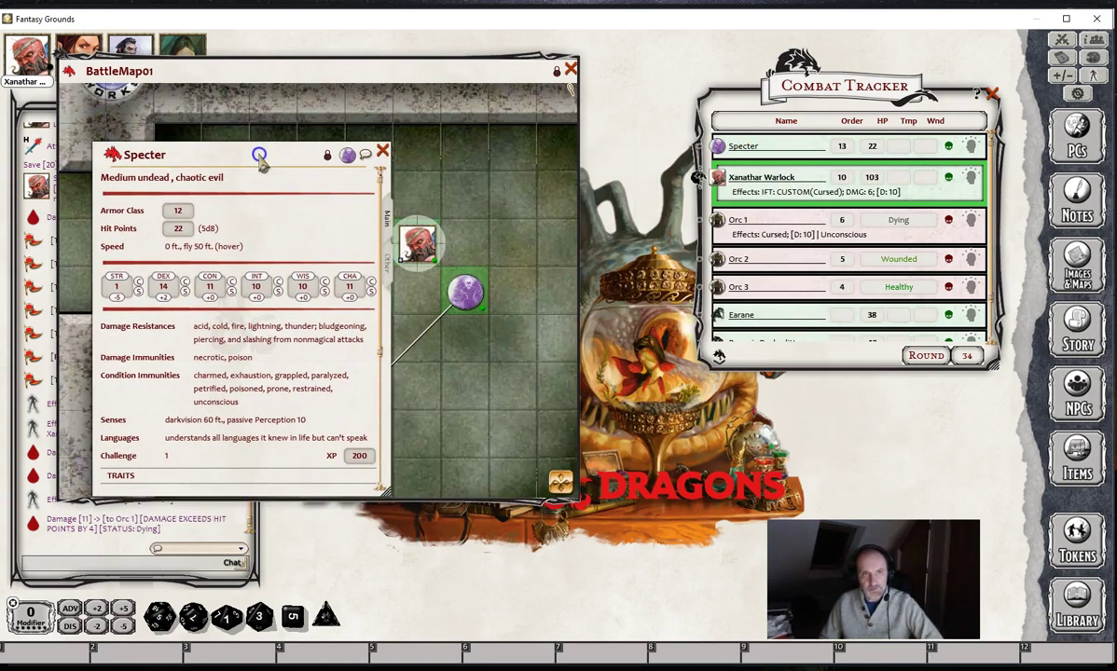
scroll(224, 225, "down", 4)
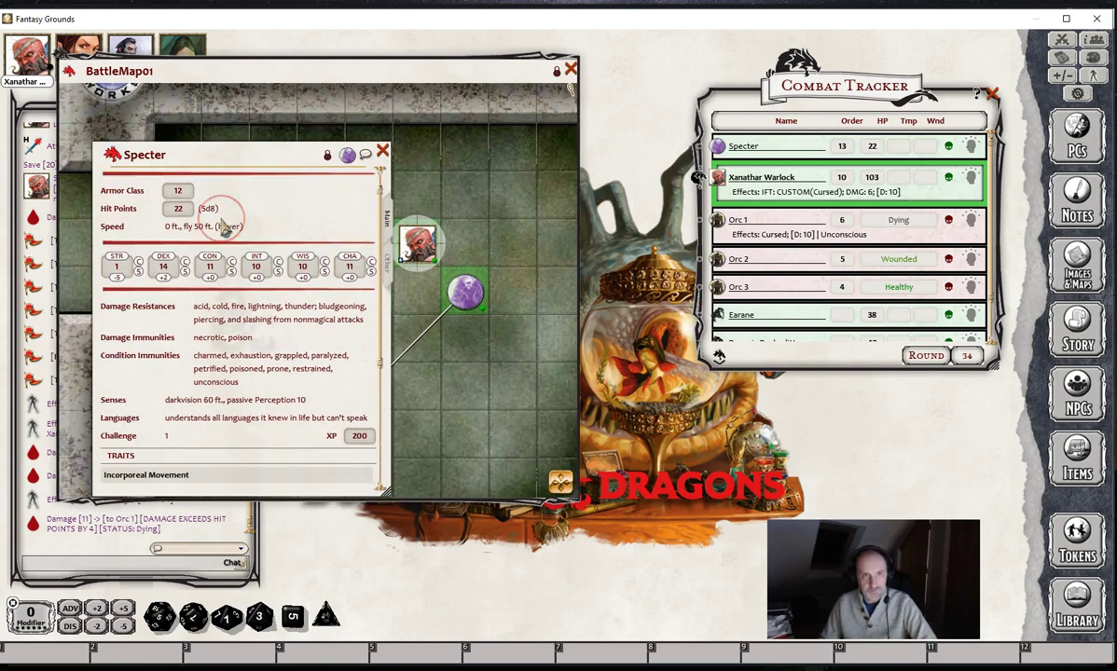
scroll(239, 265, "down", 1)
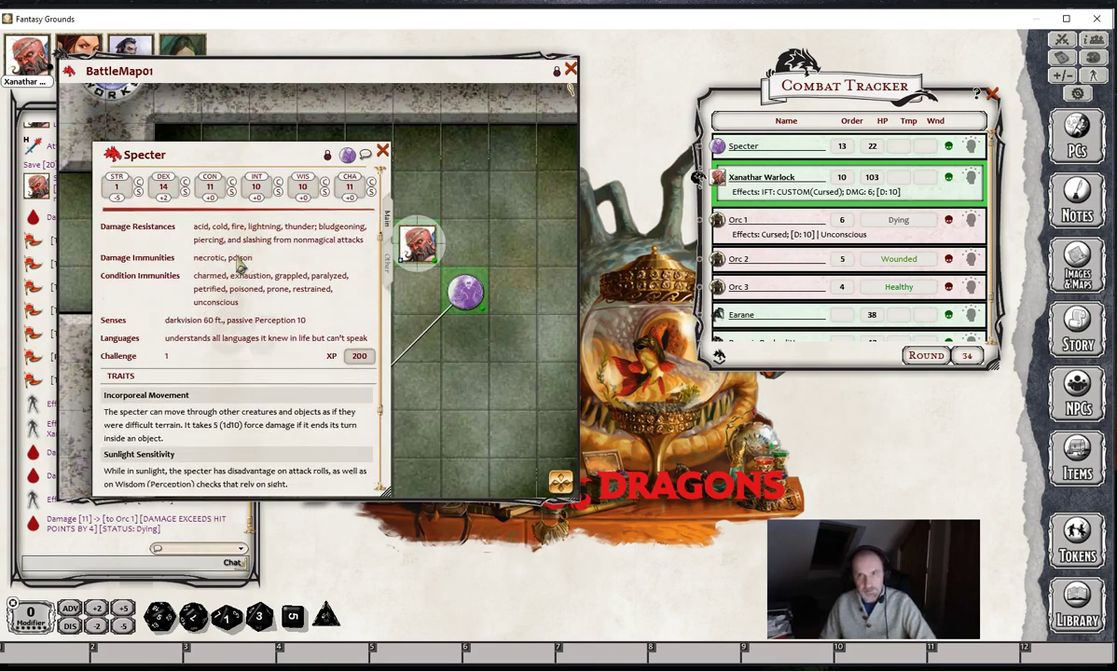
scroll(241, 266, "down", 6)
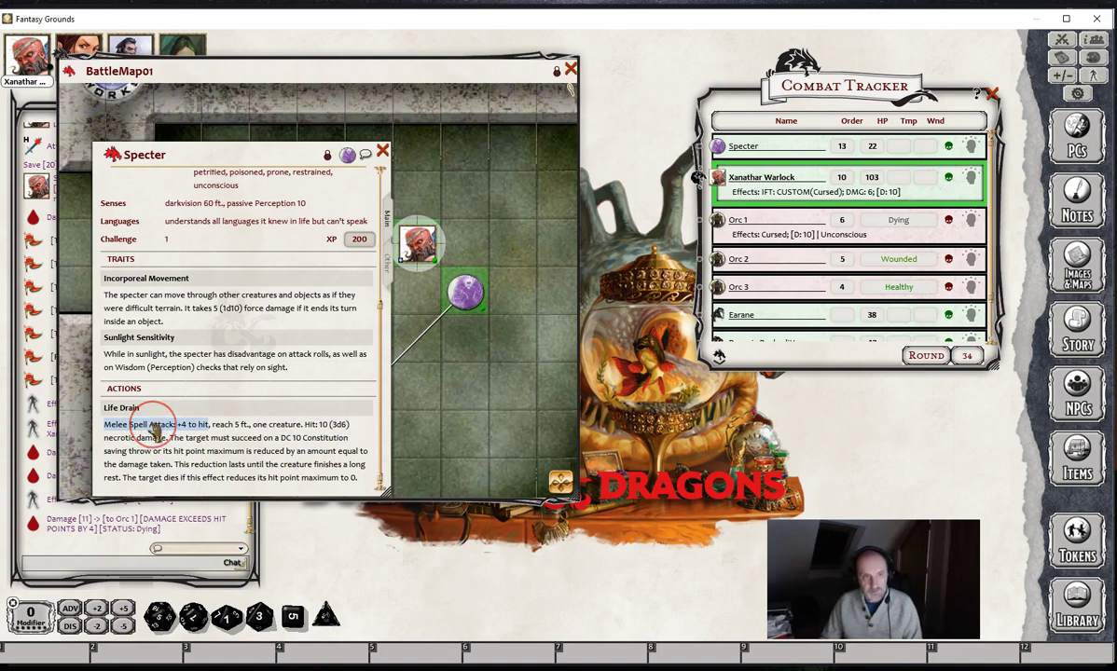
left_click_drag(155, 430, 786, 224)
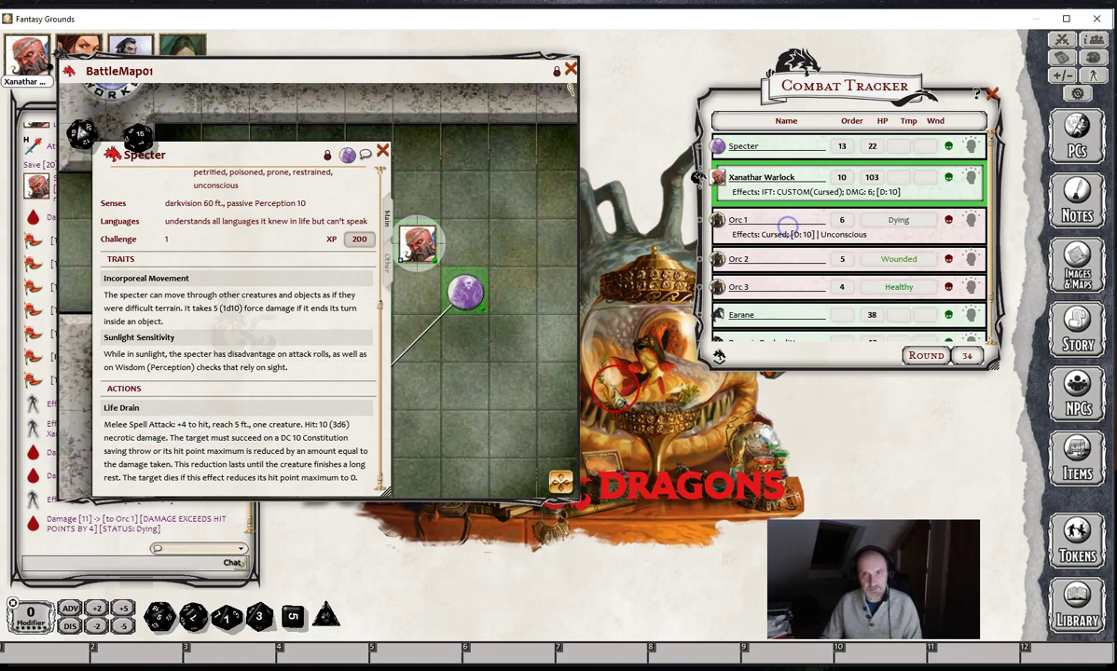
left_click_drag(330, 427, 829, 228)
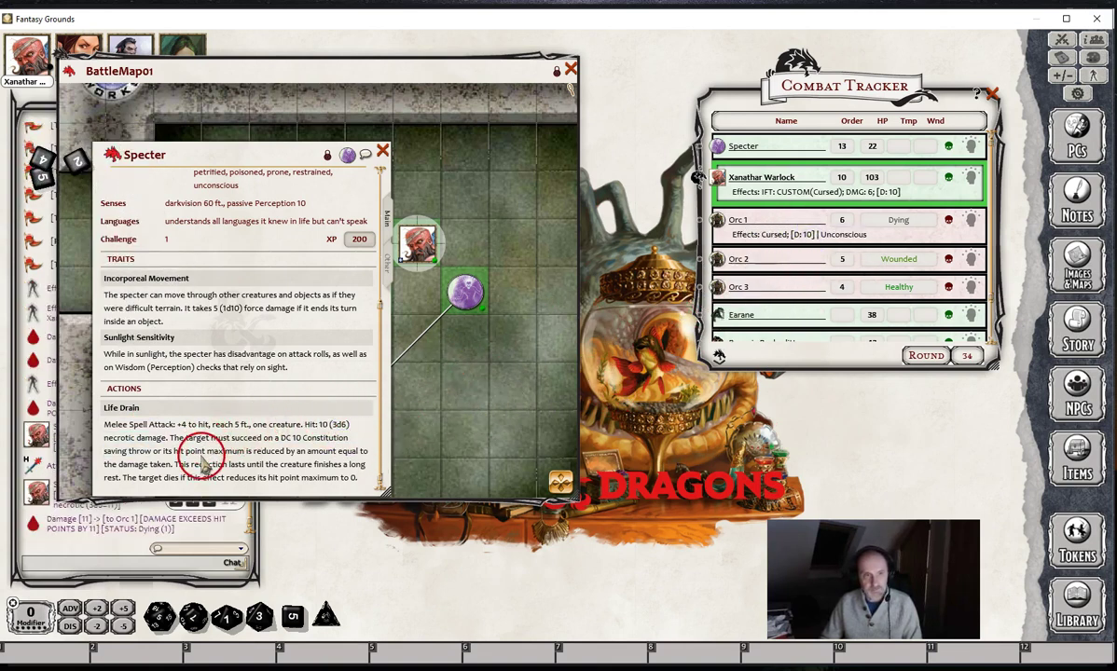
left_click_drag(308, 438, 776, 258)
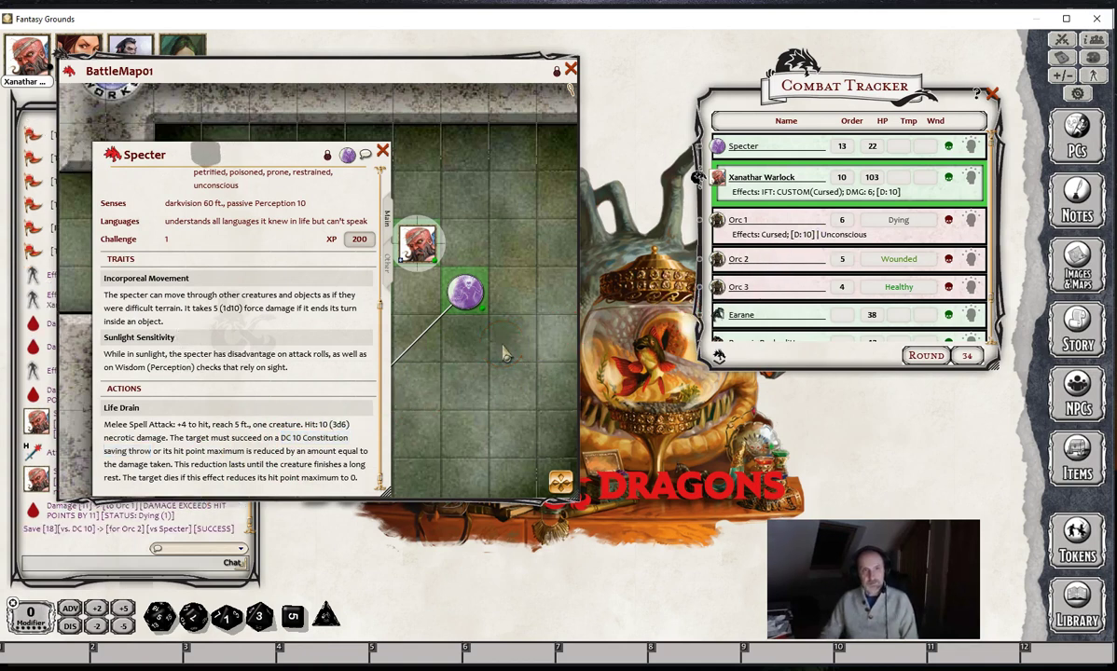
left_click(480, 270)
left_click(382, 152)
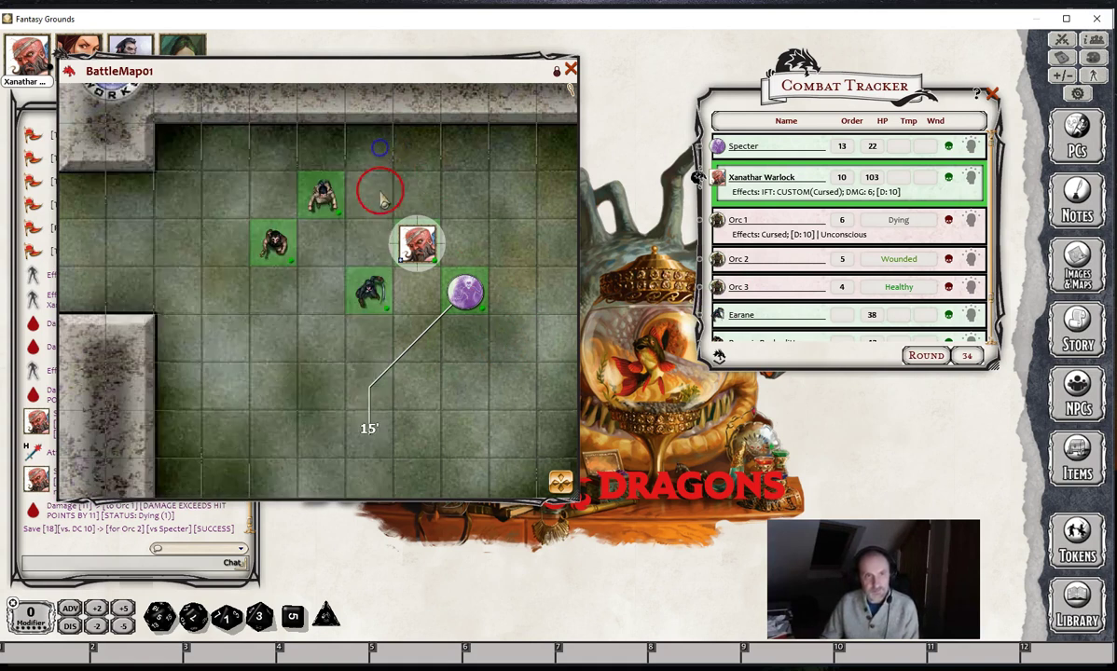
Open the Specter's sheet from its map token, return to the GM session, and close the sheet and BattleMap01 there.
double_click(466, 296)
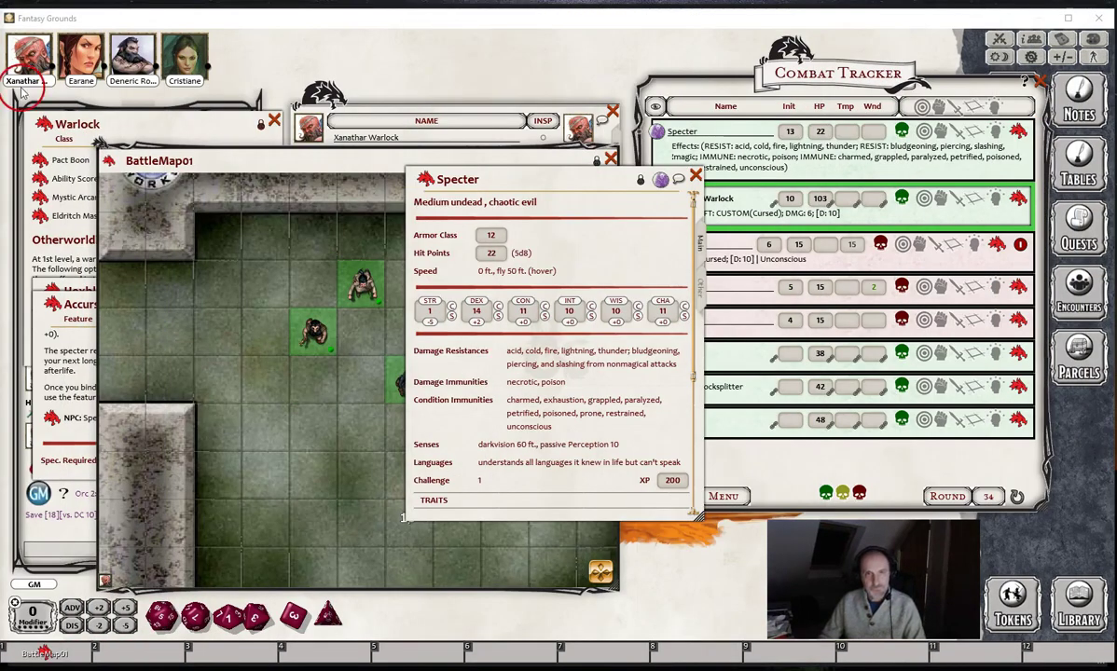
left_click(695, 174)
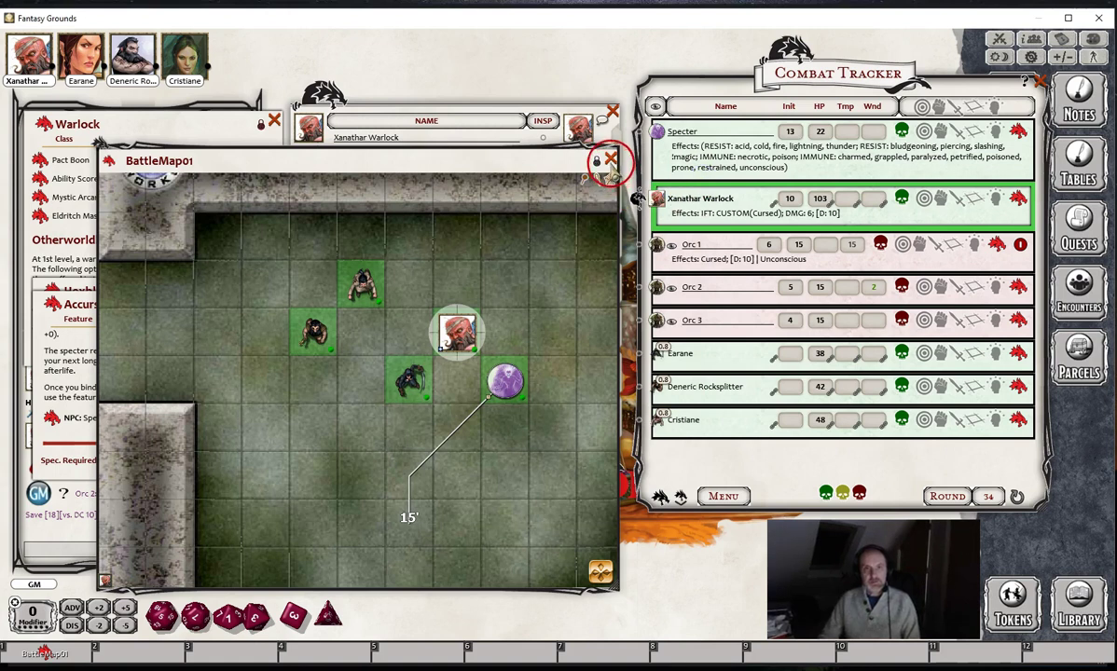
left_click(611, 160)
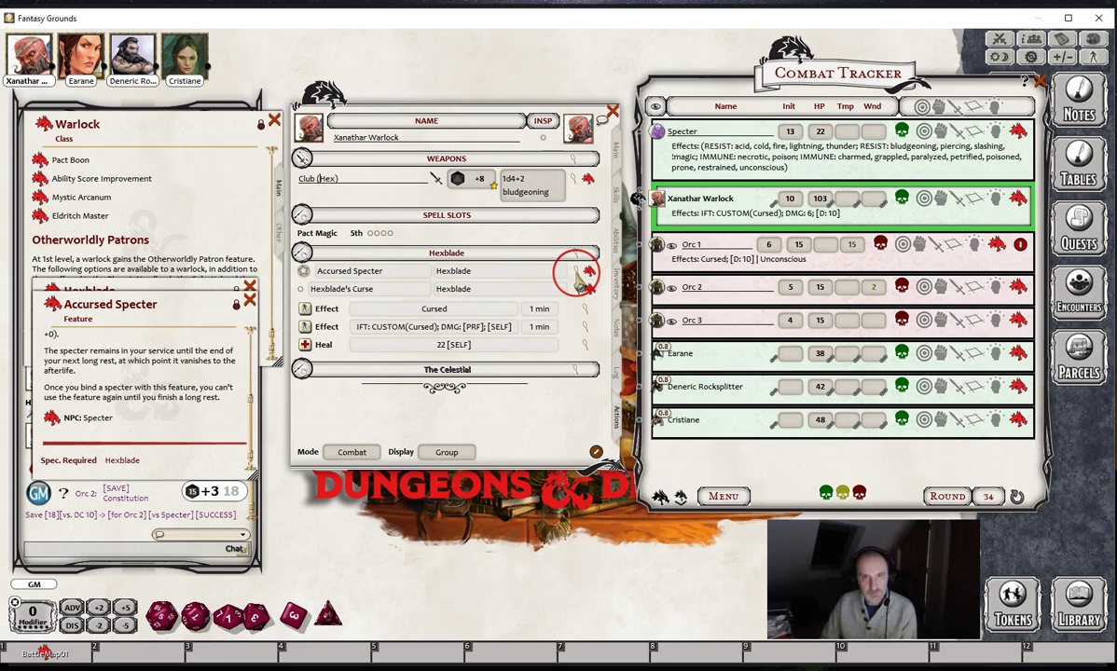
Expand the Accursed Specter actions and compare the settings of its temporary Heal and ATK: [CHA] effect with the feature text.
left_click(576, 271)
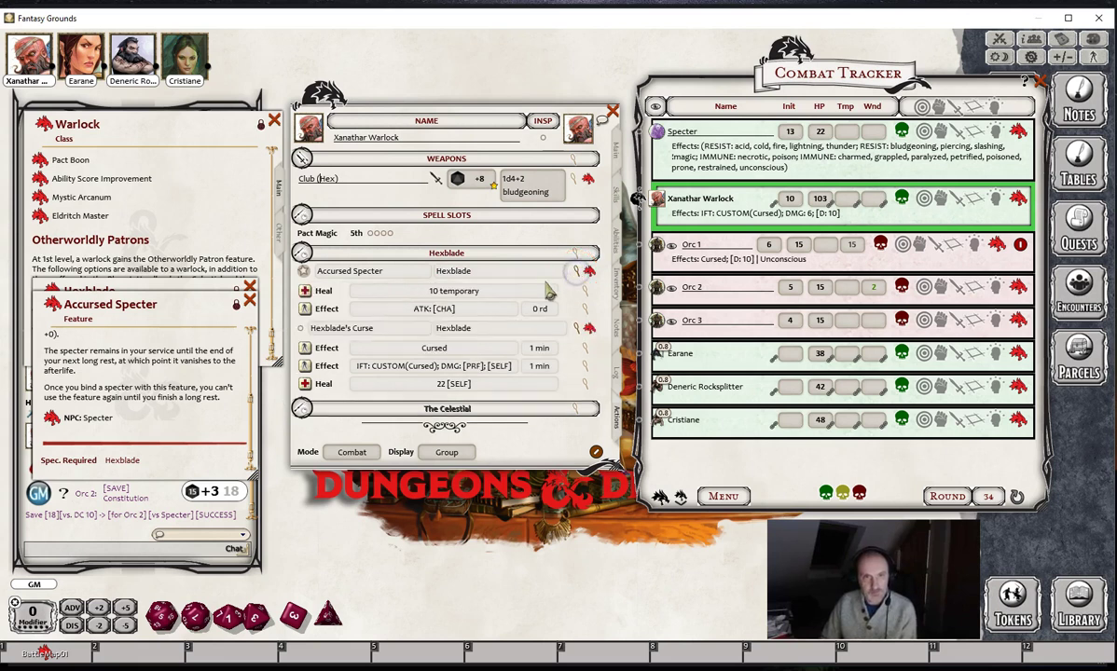
scroll(130, 391, "up", 2)
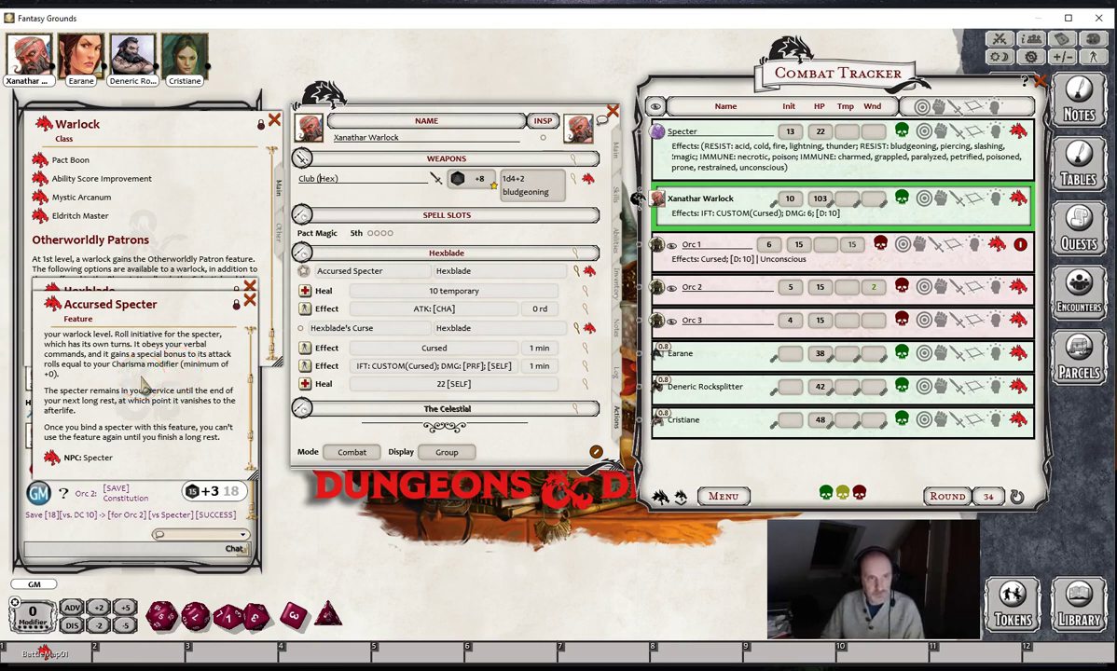
scroll(144, 385, "up", 2)
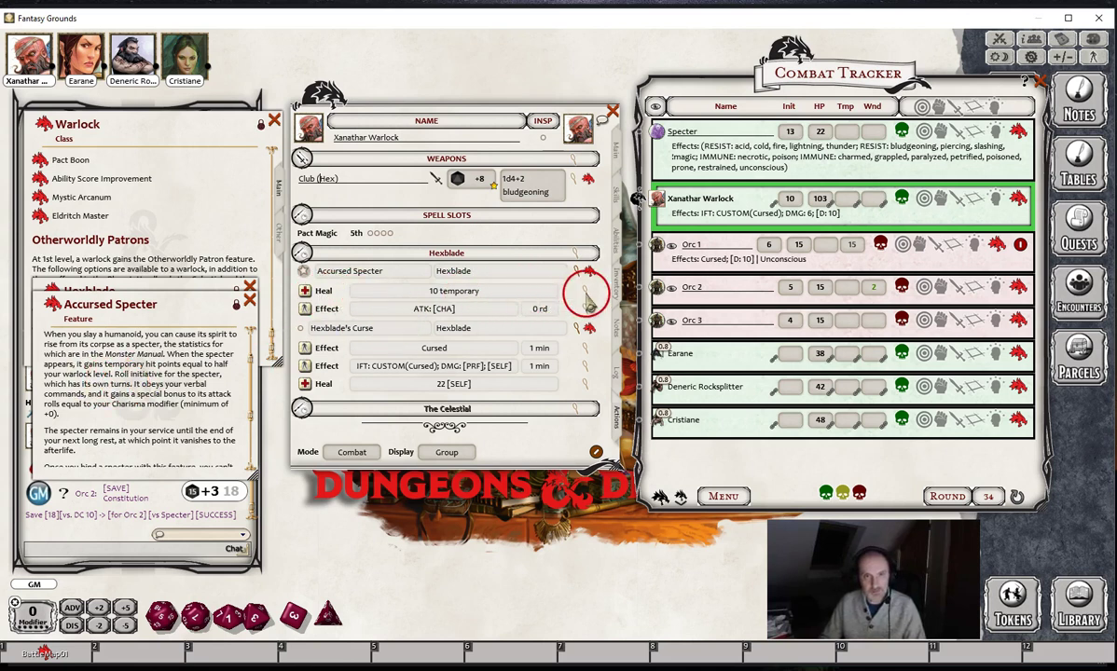
left_click(585, 290)
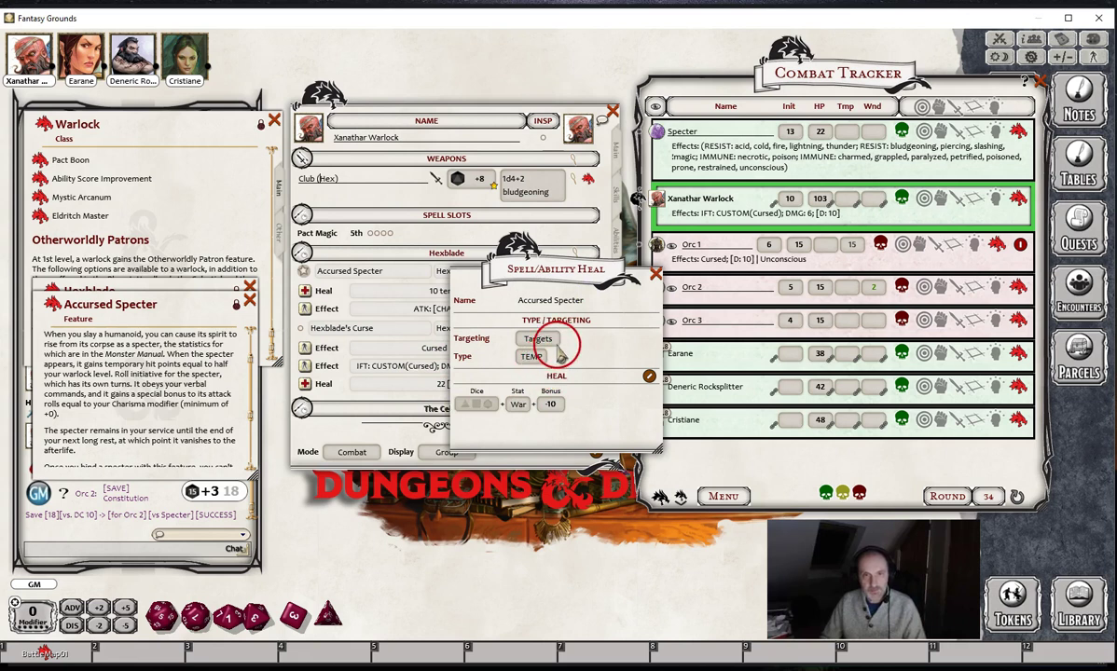
left_click(524, 415)
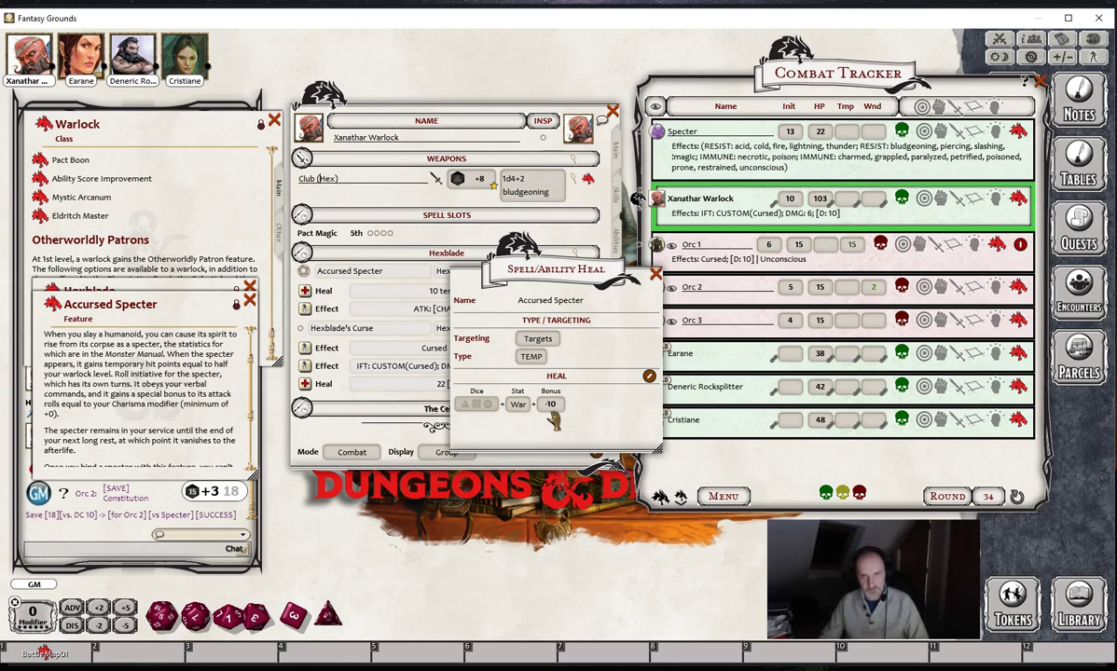
left_click(656, 274)
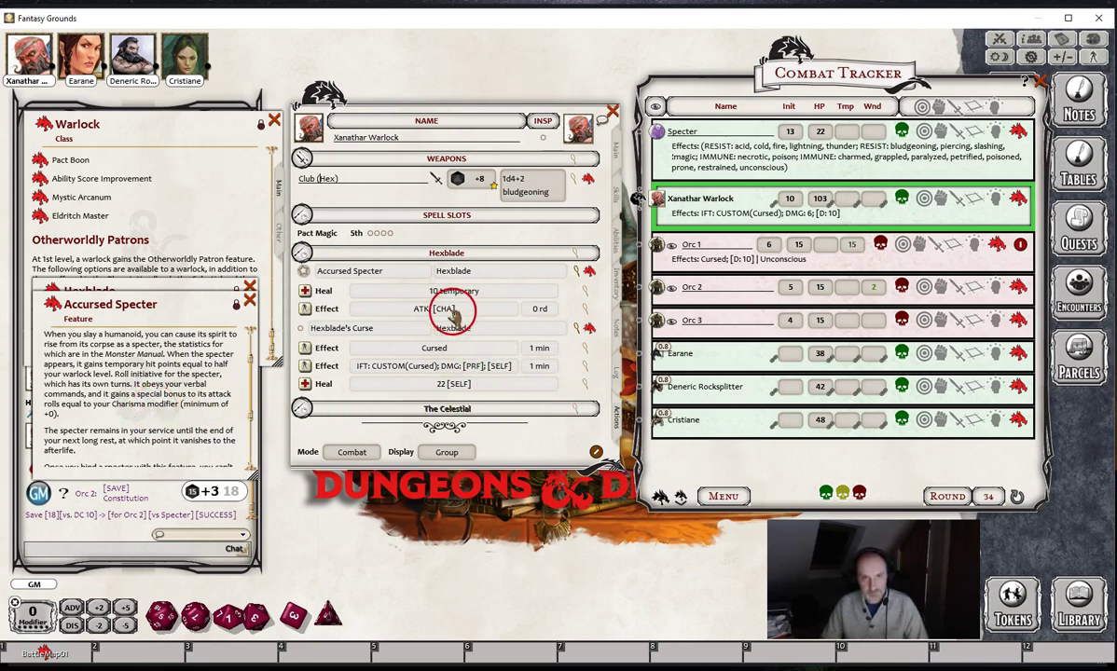
left_click(584, 309)
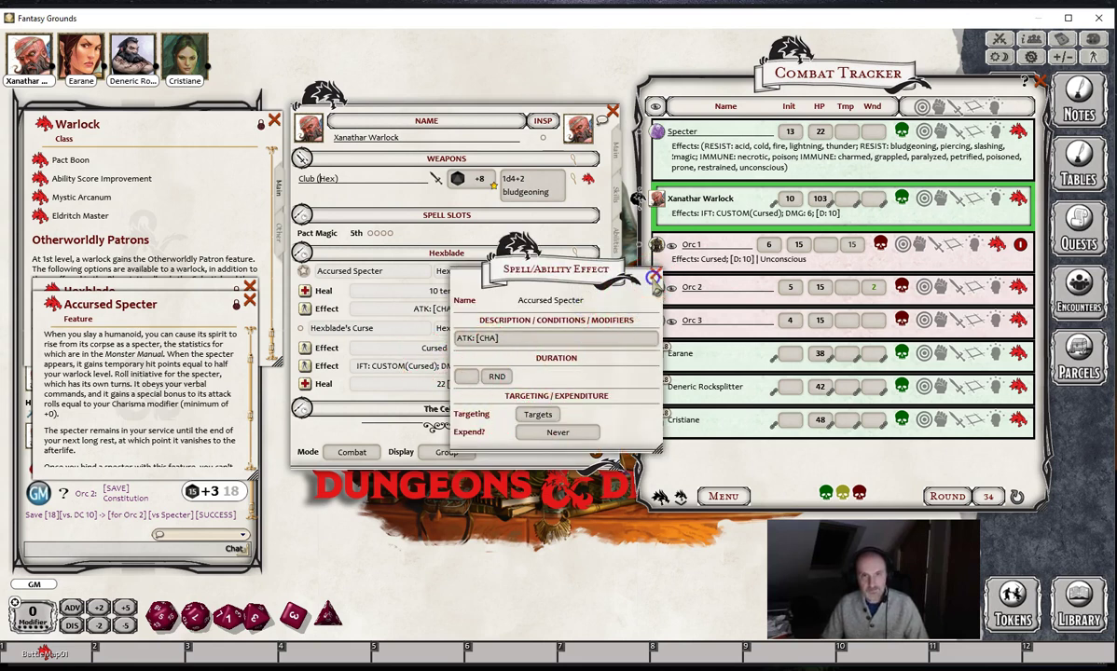
left_click(654, 276)
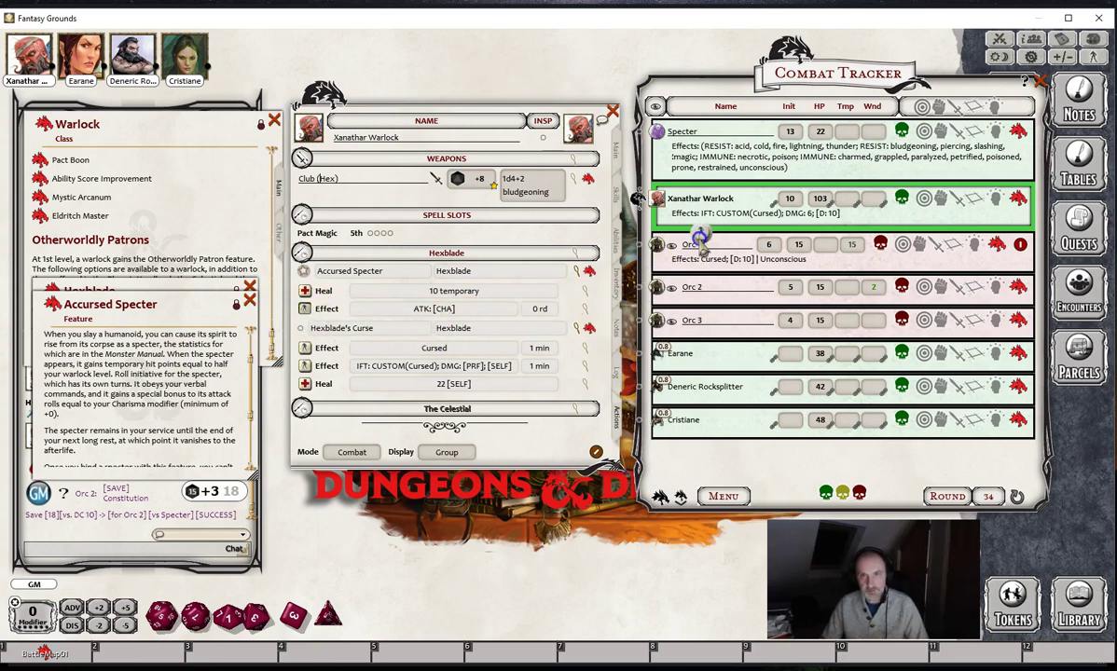
Apply the Accursed Specter ATK: [CHA] effect to the Specter in the combat tracker and review its sheet and the feature text.
left_click_drag(813, 160, 812, 168)
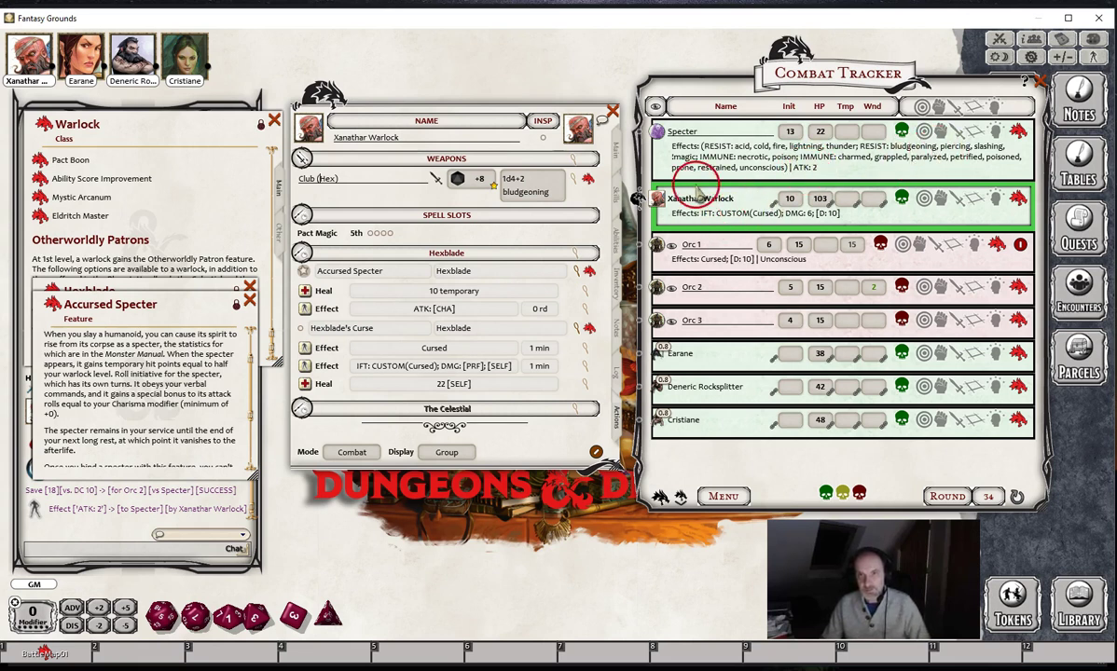
left_click(1017, 131)
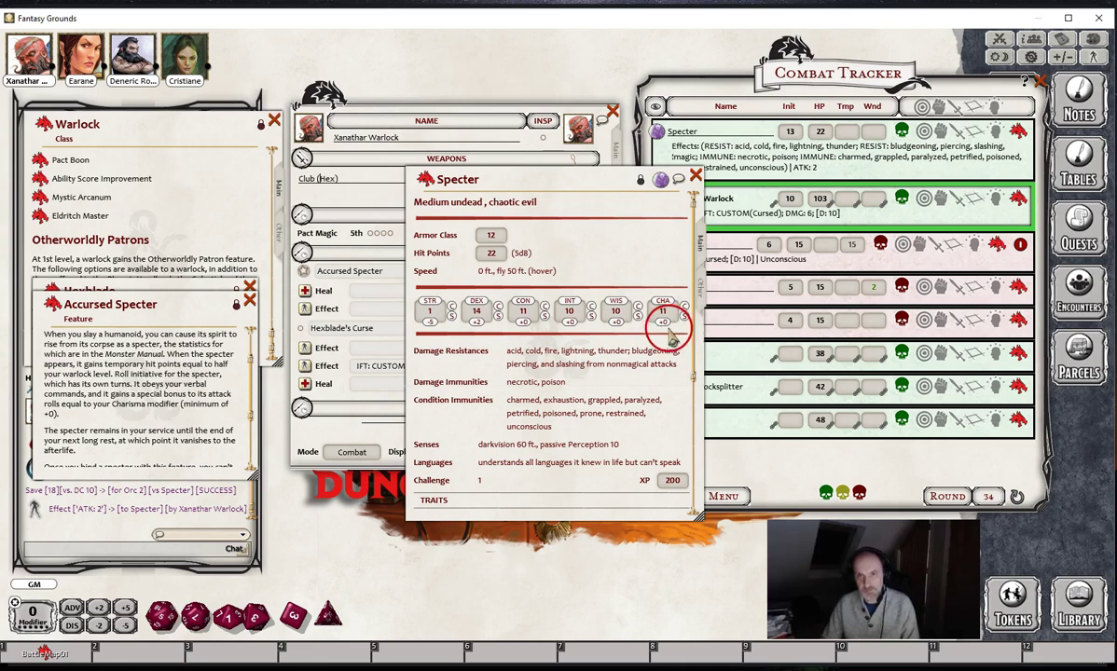
left_click(695, 176)
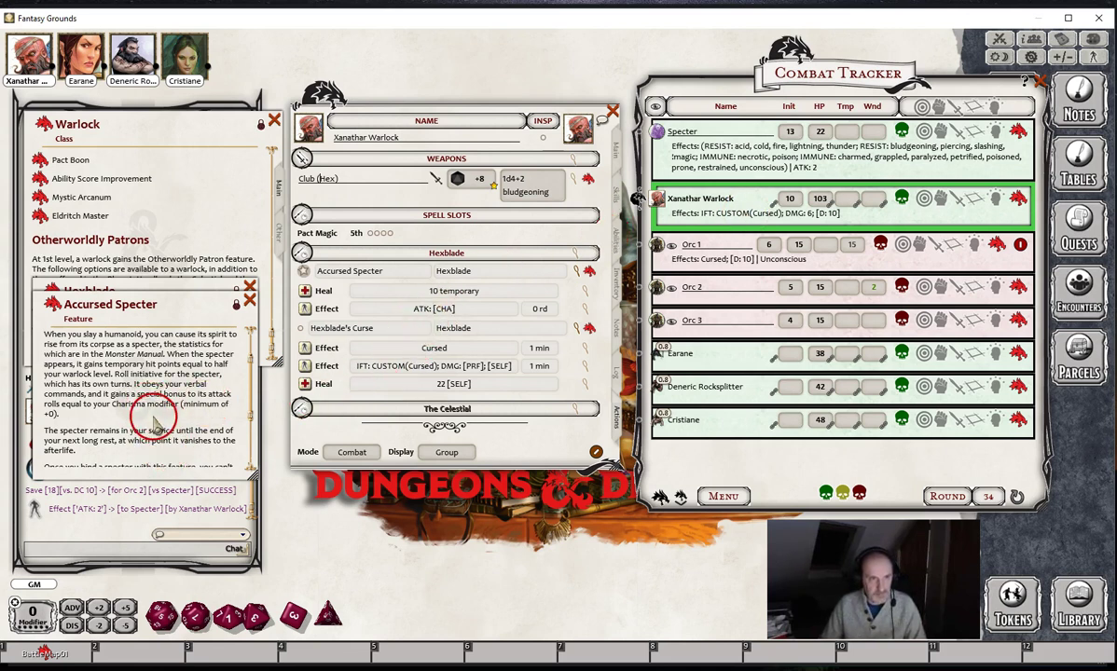
scroll(140, 383, "down", 1)
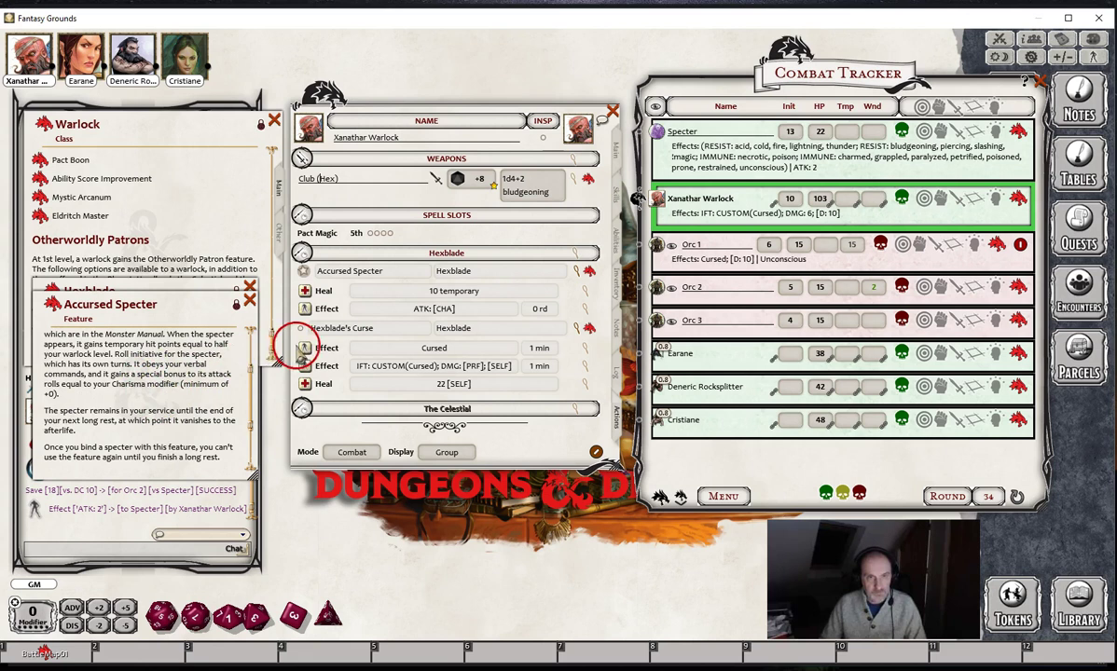
Set the Accursed Specter power to 1 daily use in Preparation mode and return the character's actions to Combat mode.
scroll(154, 401, "down", 1)
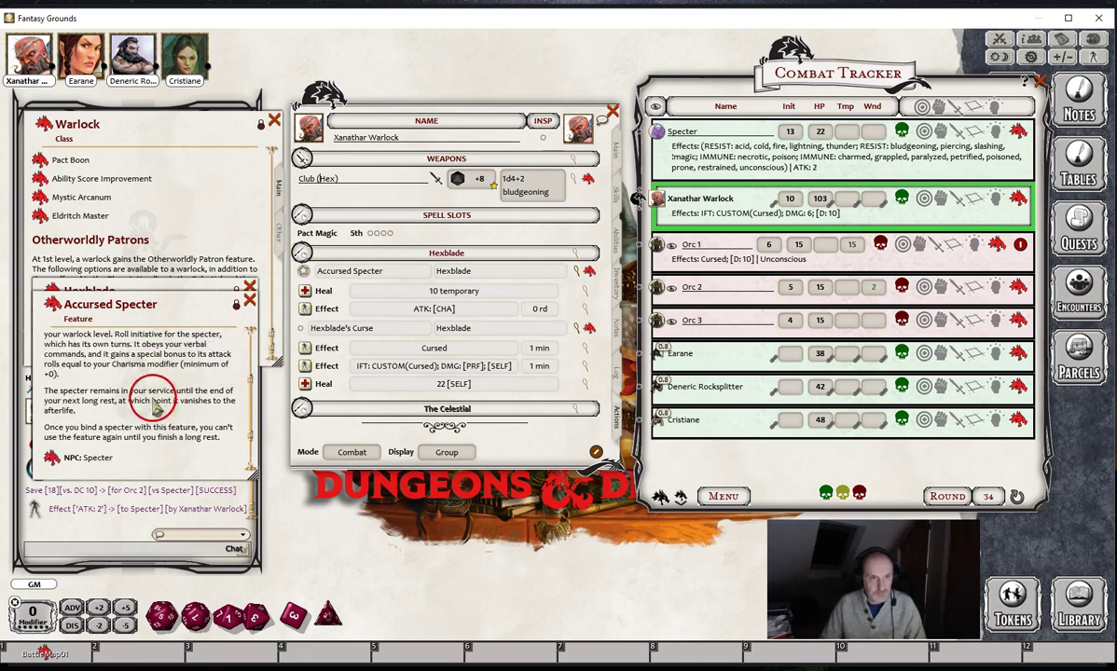
scroll(155, 403, "down", 1)
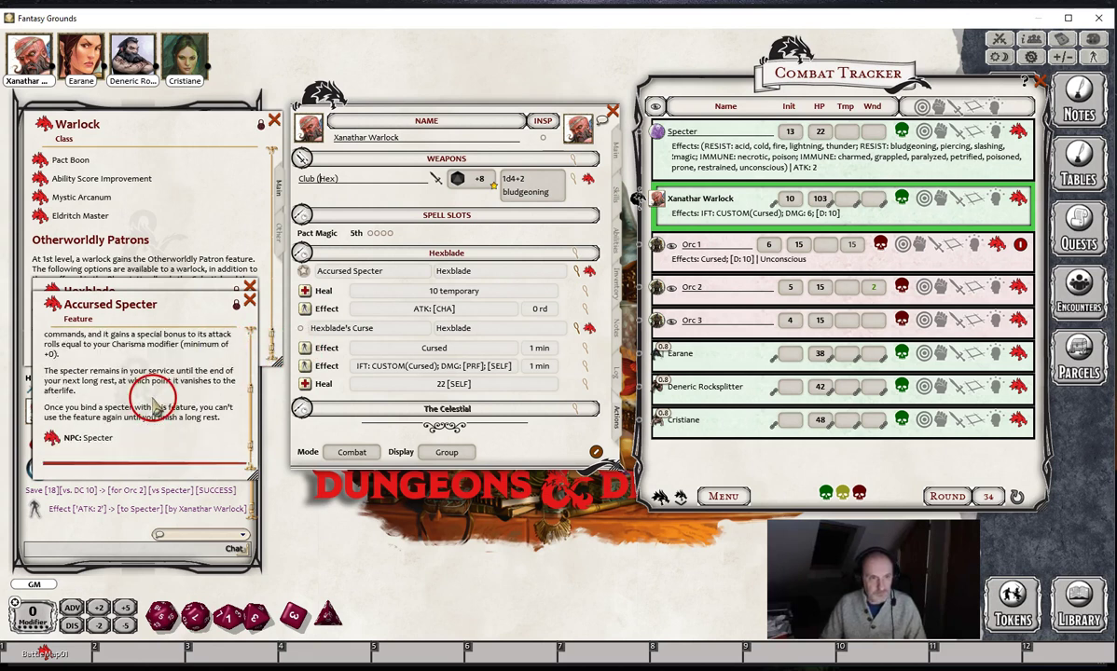
left_click(352, 453)
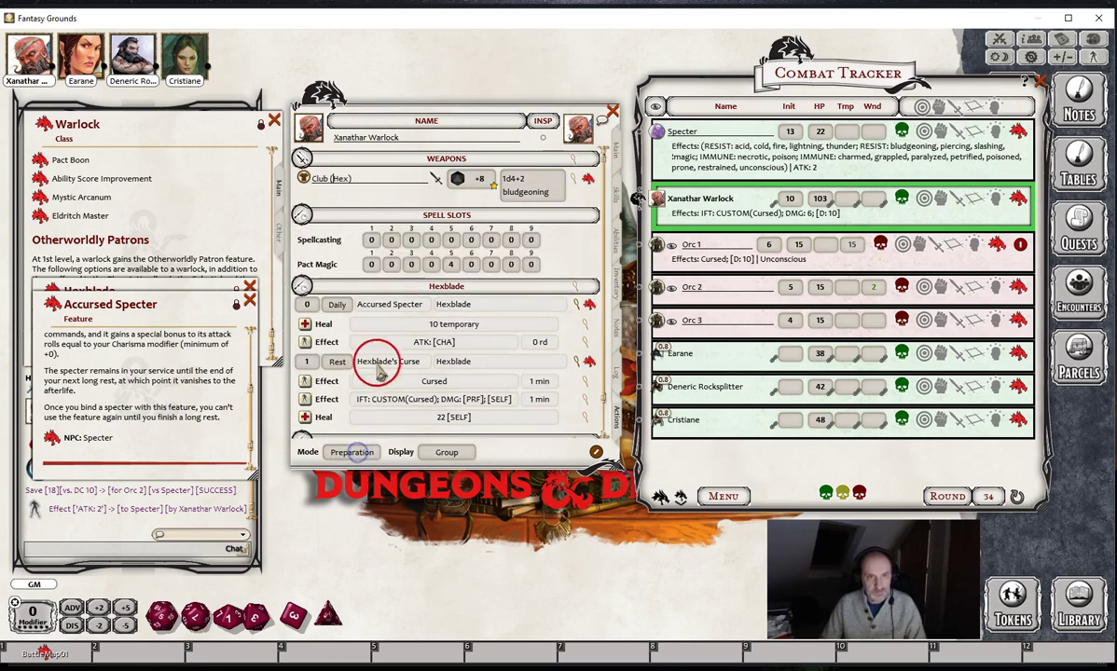
type("1")
left_click(345, 321)
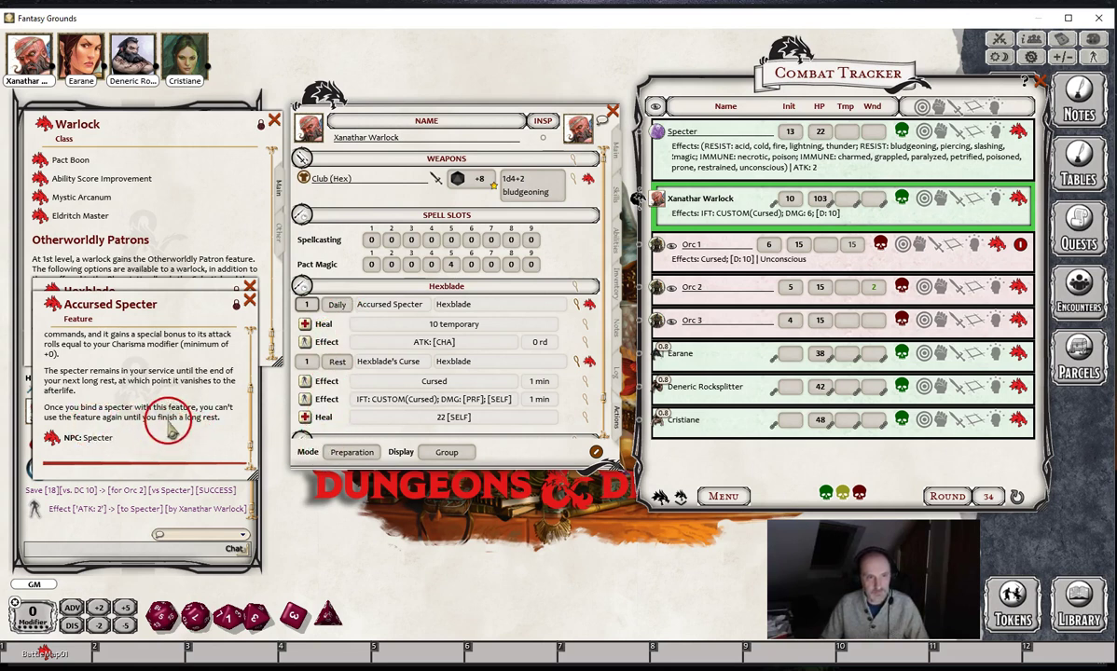
left_click(370, 455)
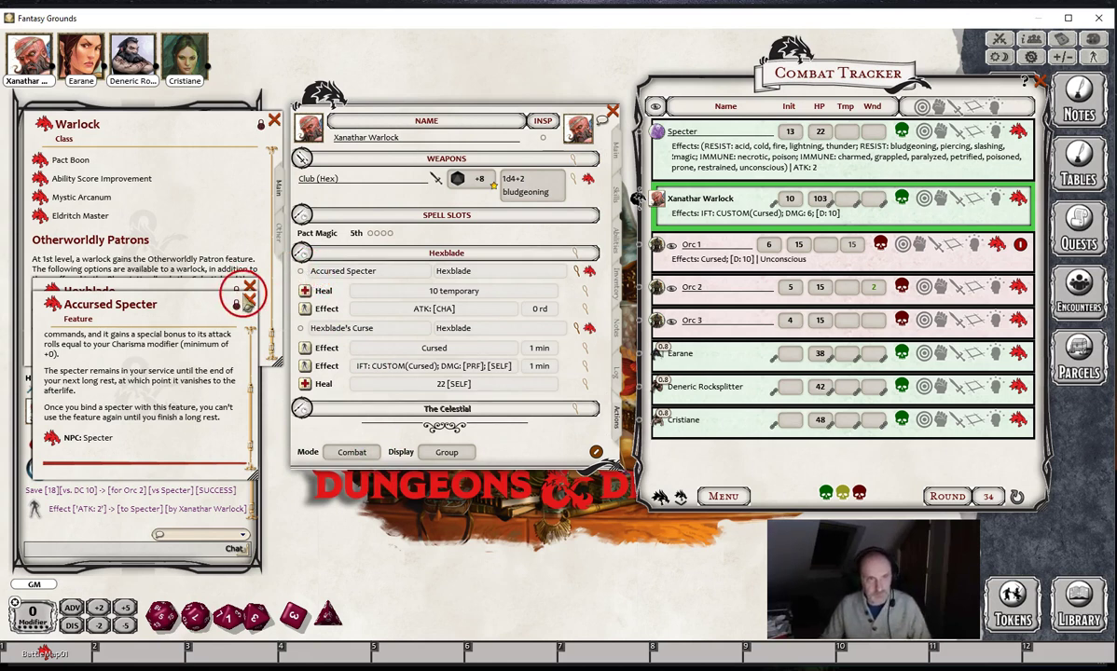
Close the Accursed Specter feature, then read the Hexblade's Armor of Hexes feature and close it.
left_click(250, 300)
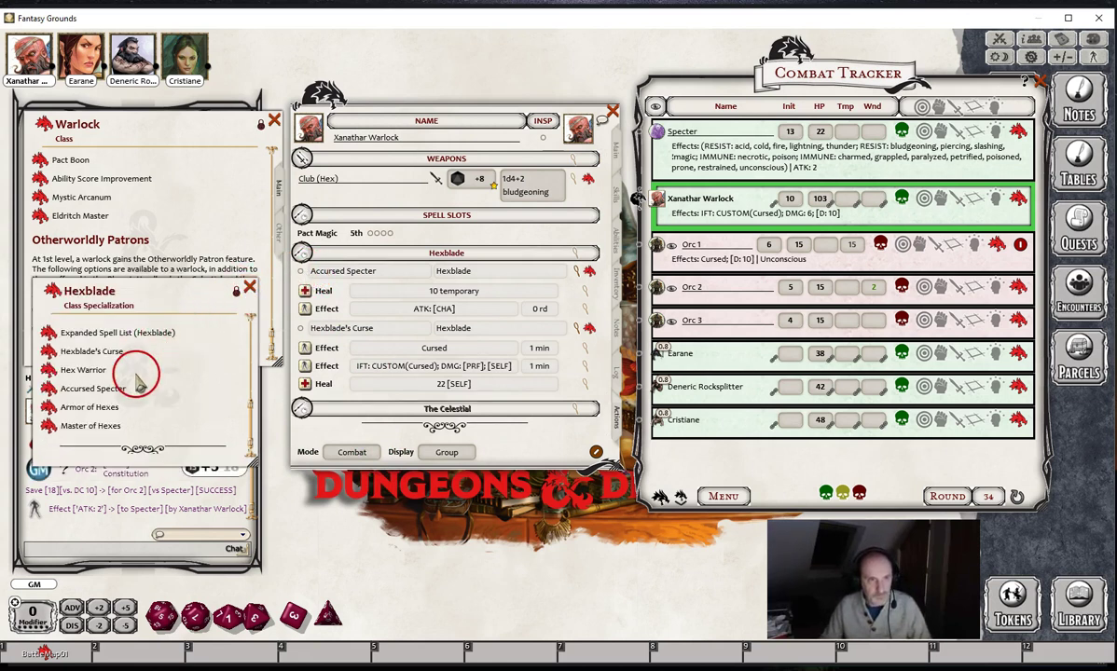
left_click(46, 407)
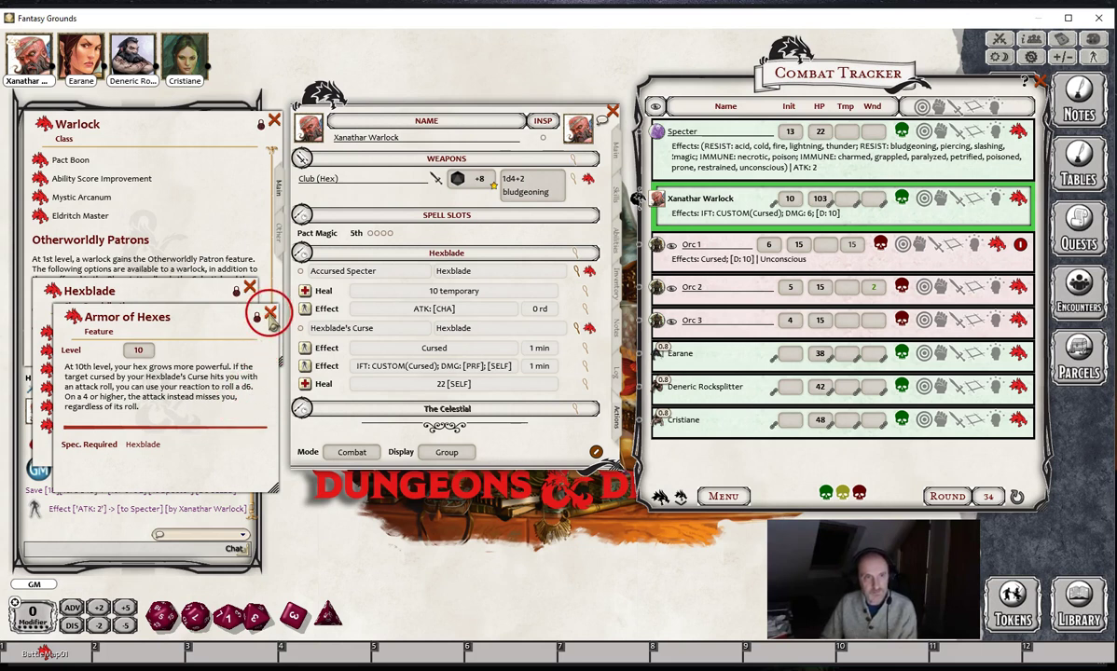
left_click(269, 315)
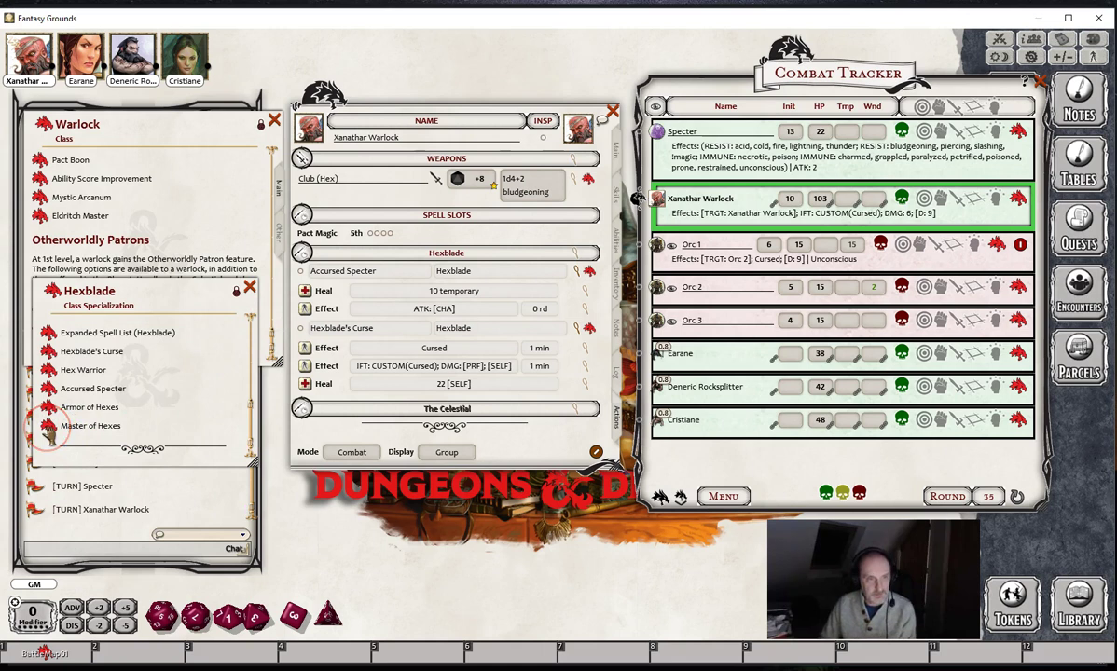
Read the Master of Hexes feature, apply the Cursed effect to Orc 2, and close the feature and Hexblade windows.
left_click(46, 428)
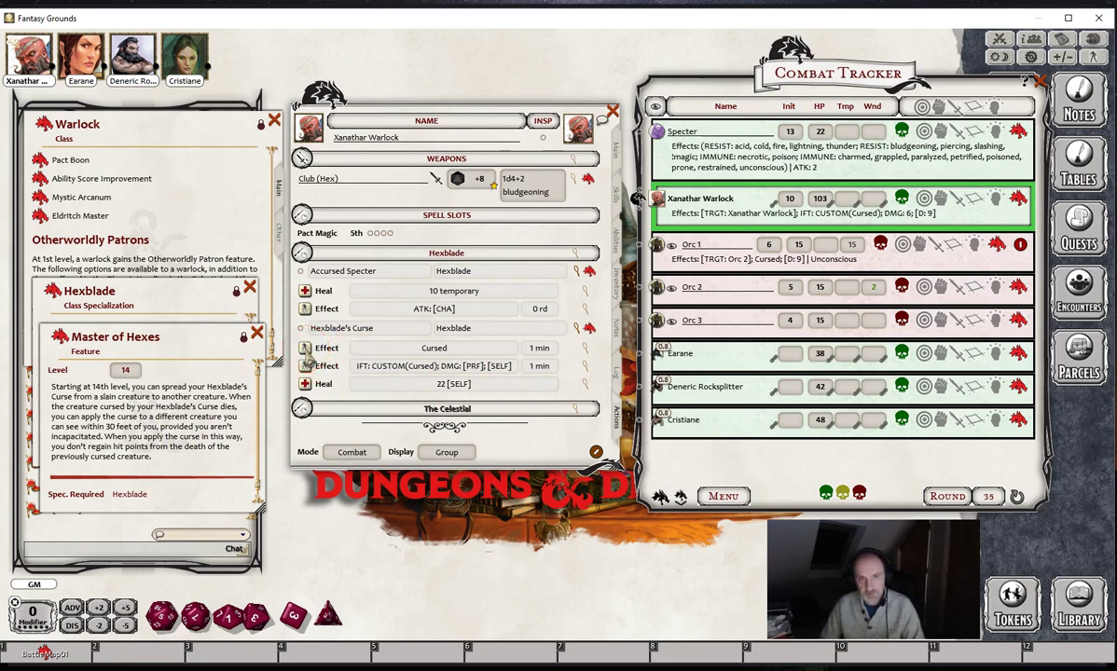
left_click_drag(306, 349, 688, 291)
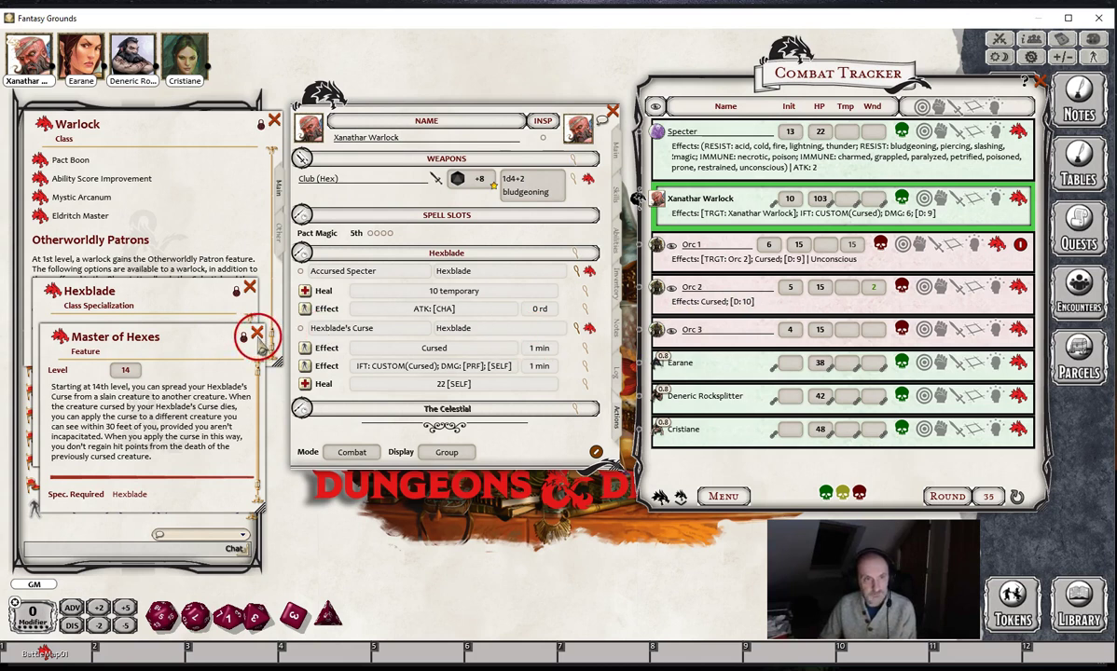
left_click(257, 333)
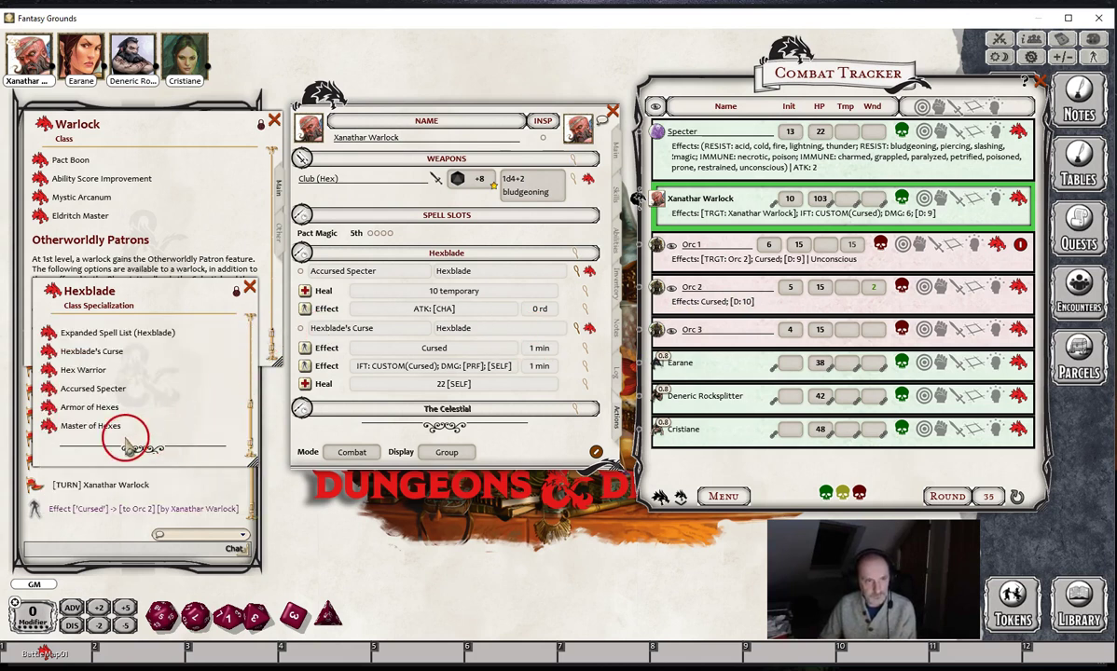
left_click(250, 292)
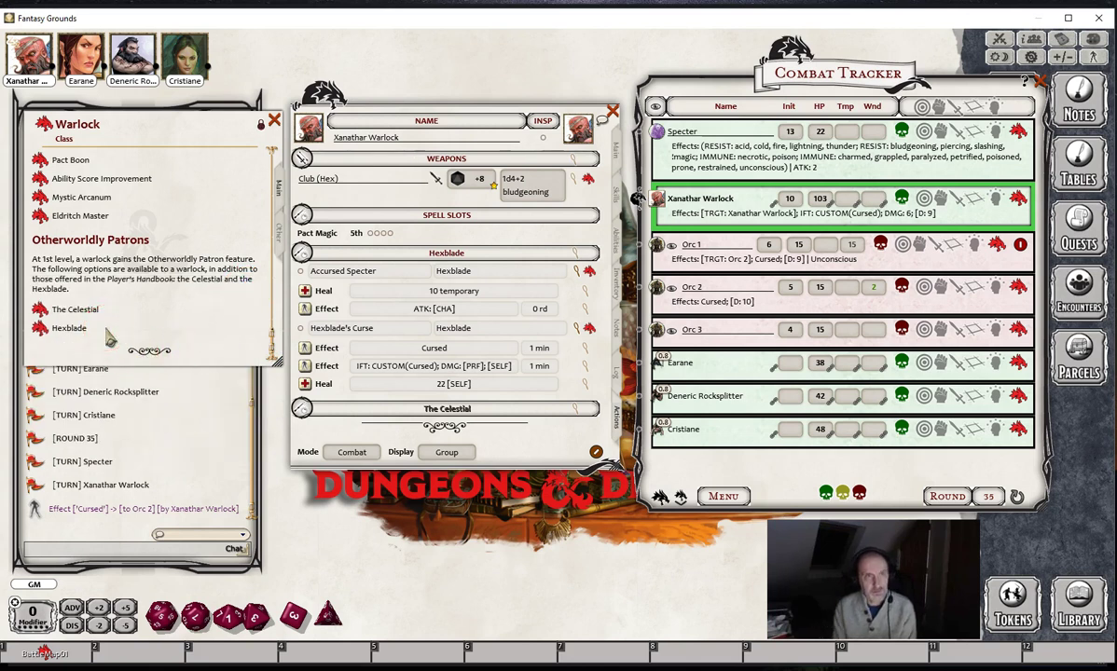